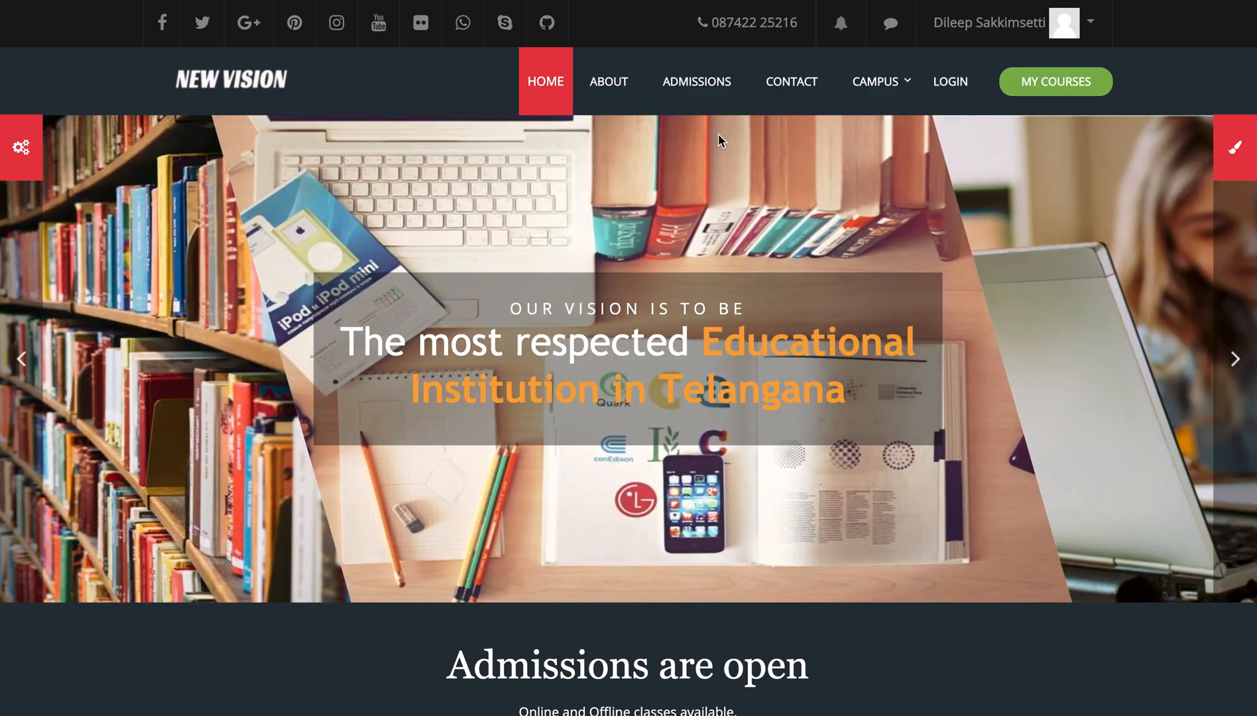
- Open the X-Telugu course in Class X of the Concept School campus
{"action": "mouse_move", "coordinate": [876, 81]}
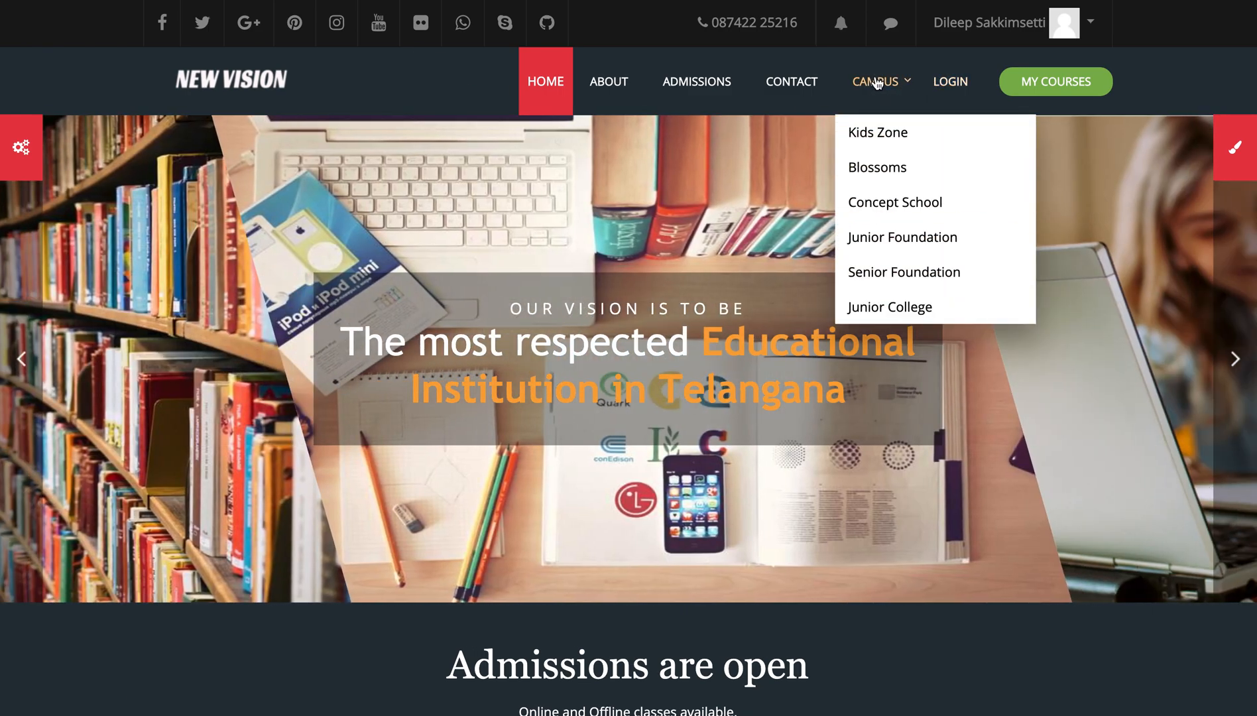
{"action": "left_click", "coordinate": [876, 211]}
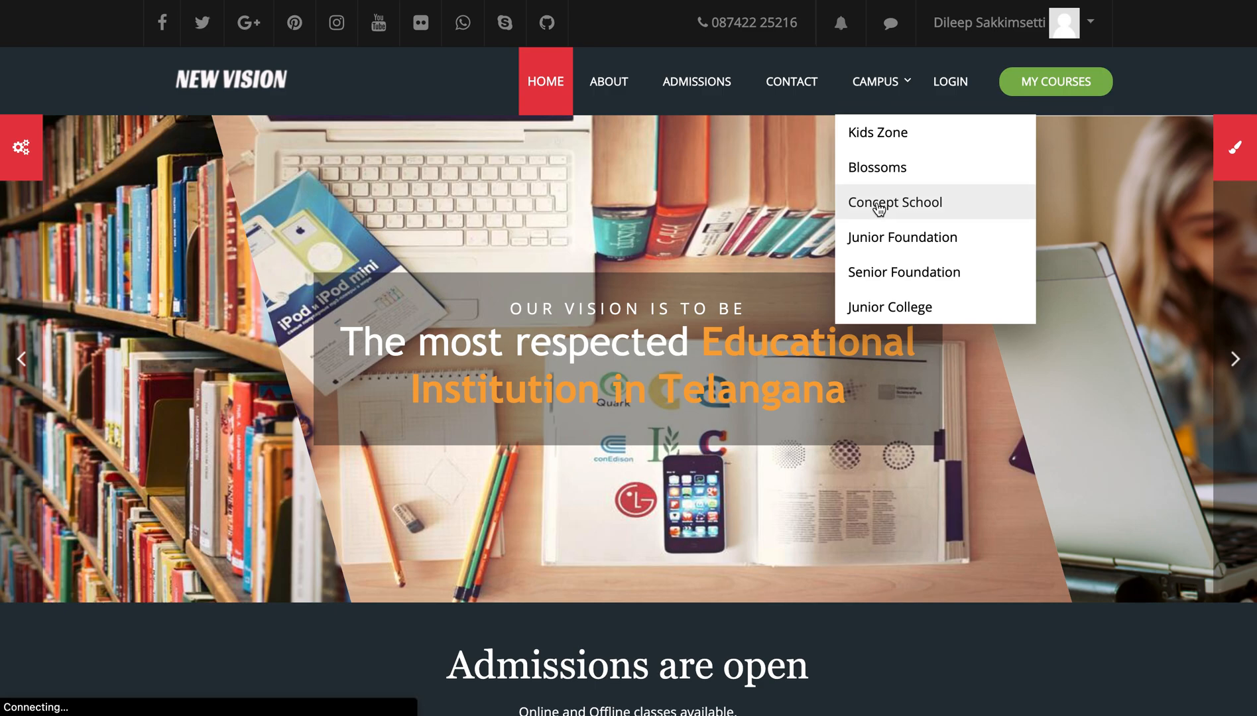
{"action": "scroll", "coordinate": [878, 210], "scroll_direction": "down", "scroll_amount": 10}
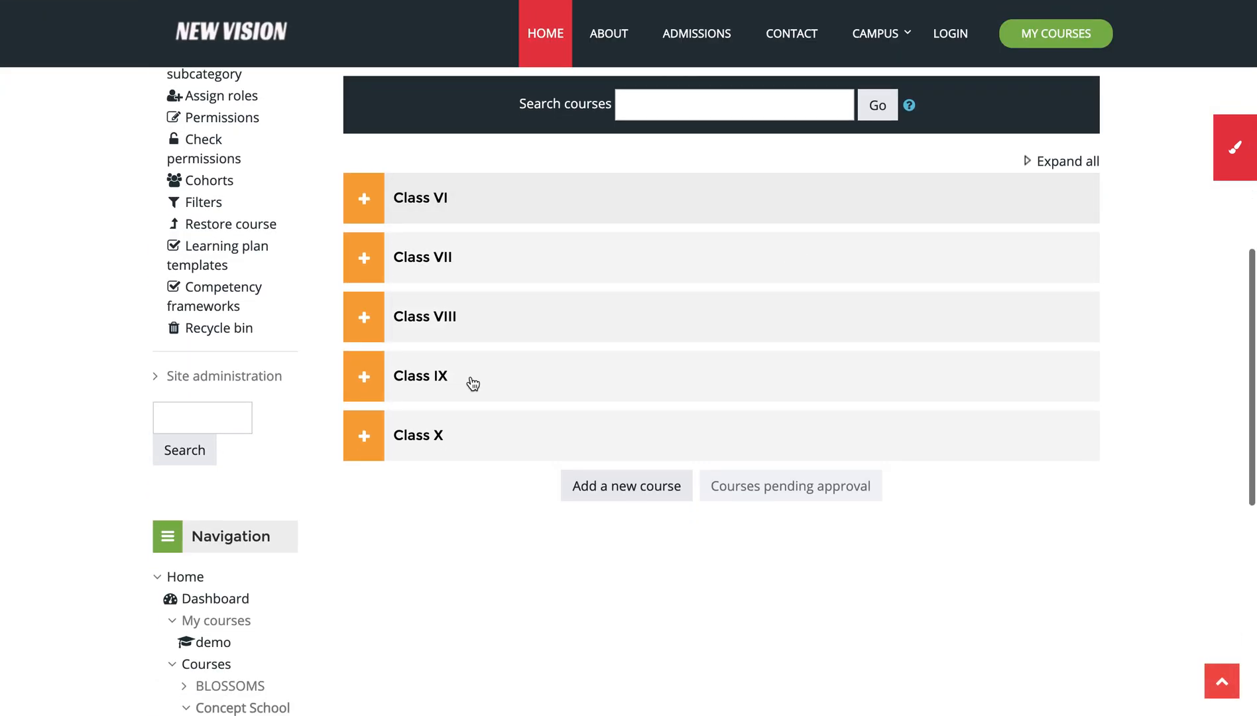
{"action": "left_click", "coordinate": [424, 438]}
{"action": "scroll", "coordinate": [426, 443], "scroll_direction": "down", "scroll_amount": 3}
{"action": "scroll", "coordinate": [427, 444], "scroll_direction": "down", "scroll_amount": 3}
{"action": "left_click", "coordinate": [408, 363]}
{"action": "scroll", "coordinate": [404, 365], "scroll_direction": "down", "scroll_amount": 4}
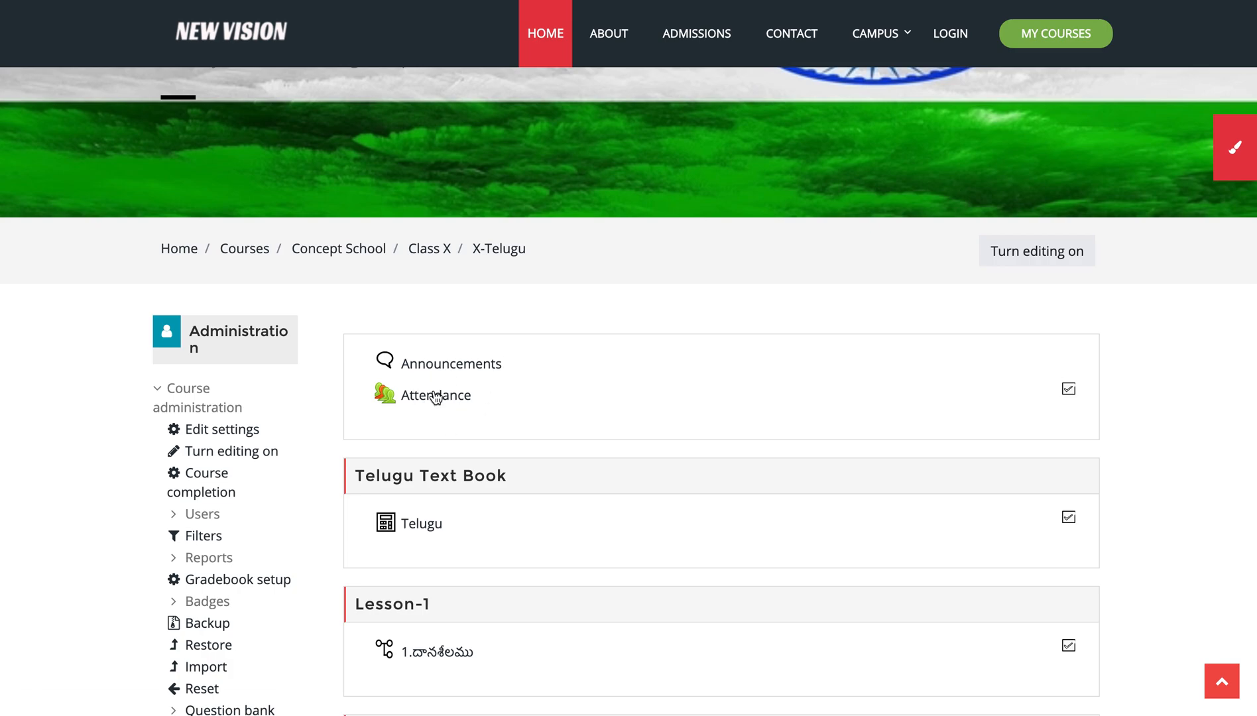
- Open the course's Attendance activity and bring up the form for adding a session
{"action": "left_click", "coordinate": [435, 395]}
{"action": "scroll", "coordinate": [435, 397], "scroll_direction": "down", "scroll_amount": 5}
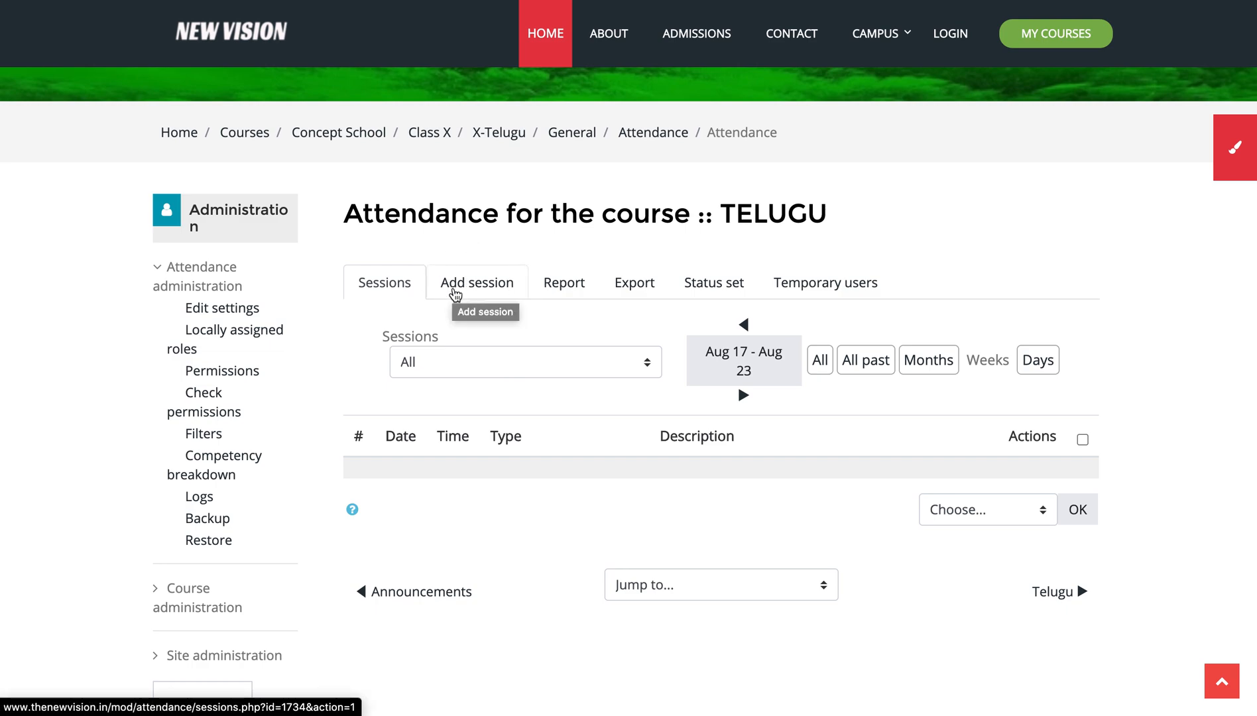
{"action": "left_click", "coordinate": [454, 294]}
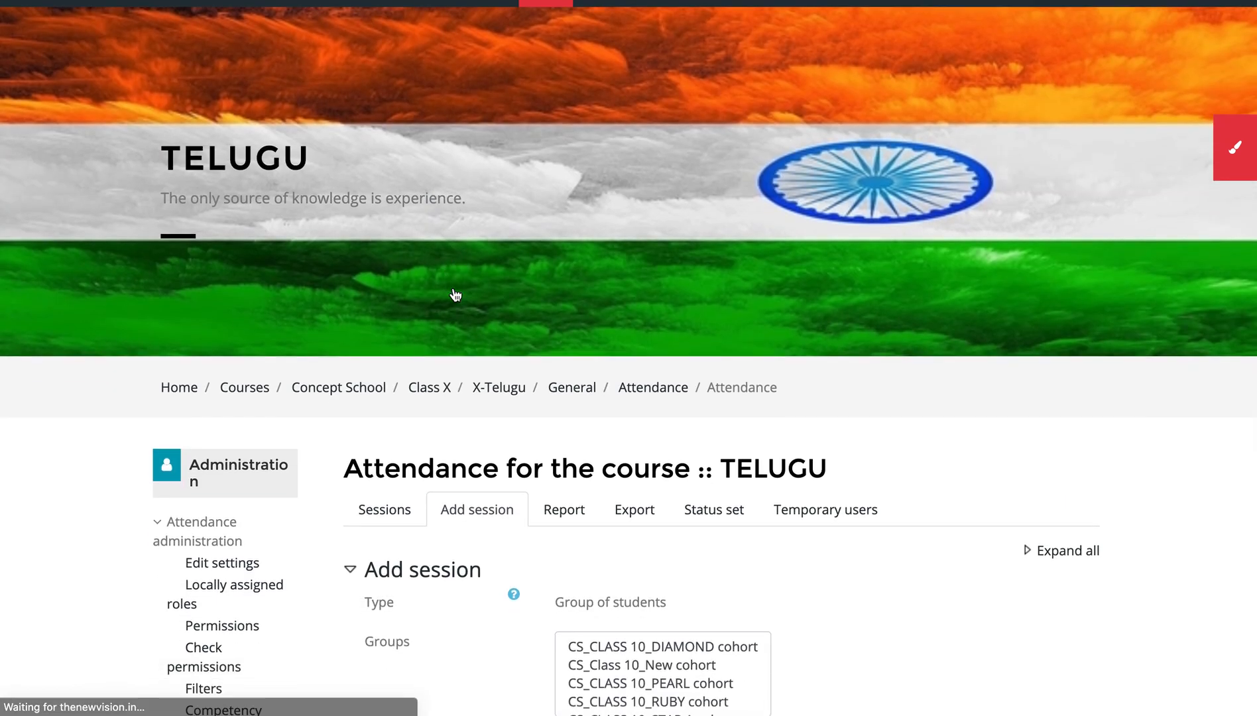
{"action": "scroll", "coordinate": [455, 295], "scroll_direction": "down", "scroll_amount": 5}
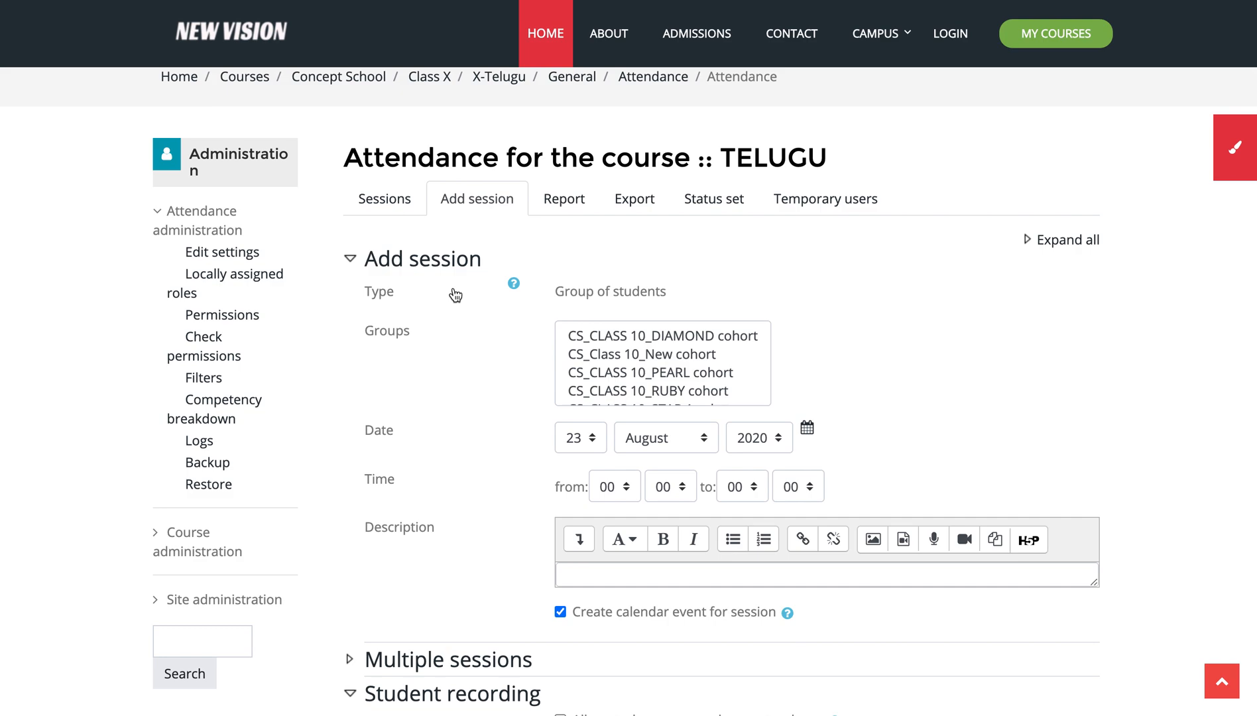
{"action": "scroll", "coordinate": [545, 241], "scroll_direction": "up", "scroll_amount": 1}
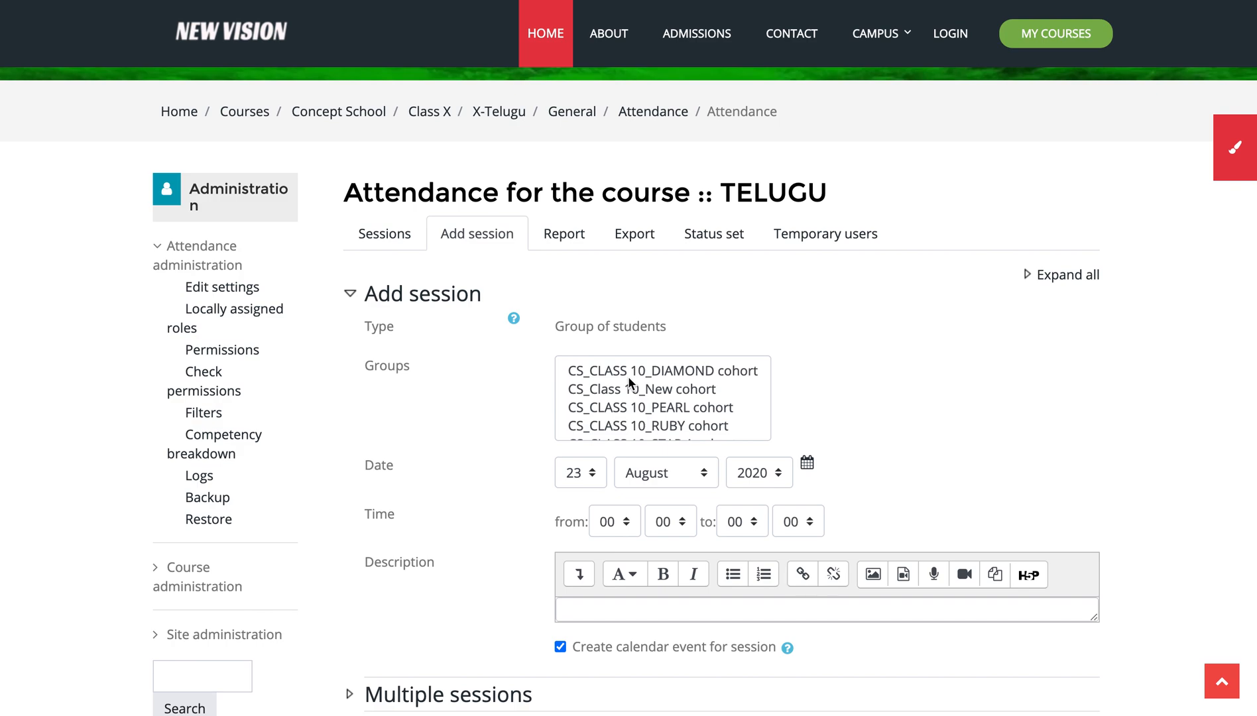
- Try selecting the CS_CLASS 10_DIAMOND and CS_CLASS 10_PEARL cohorts as session groups, and replace them with only the CS_Class 10_New cohort
{"action": "scroll", "coordinate": [627, 376], "scroll_direction": "down", "scroll_amount": 1}
{"action": "scroll", "coordinate": [669, 381], "scroll_direction": "down", "scroll_amount": 1}
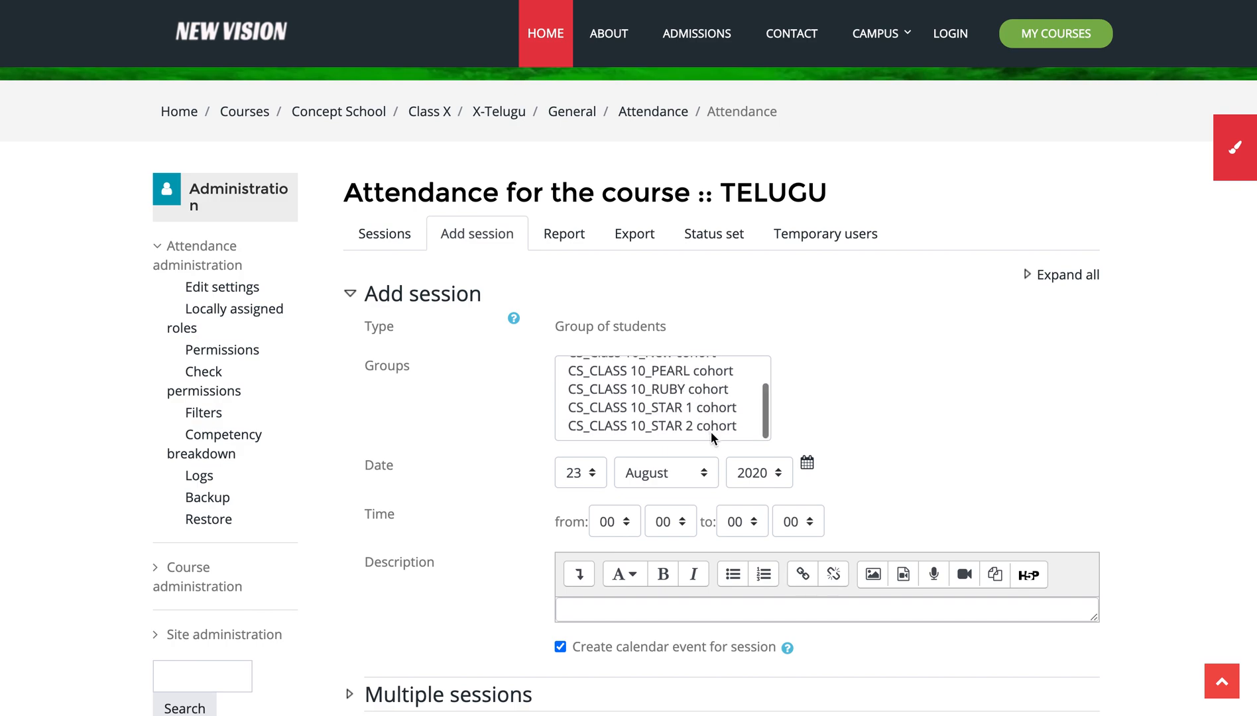
{"action": "scroll", "coordinate": [631, 388], "scroll_direction": "up", "scroll_amount": 2}
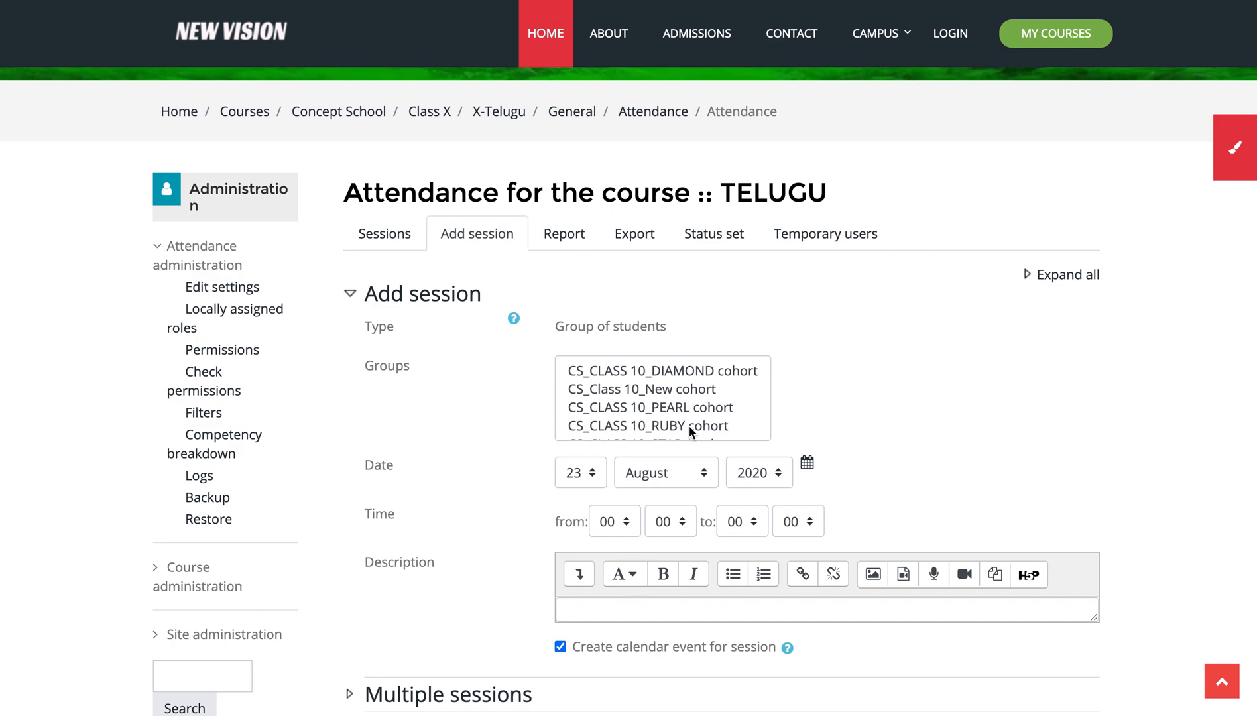
{"action": "left_click", "coordinate": [680, 372]}
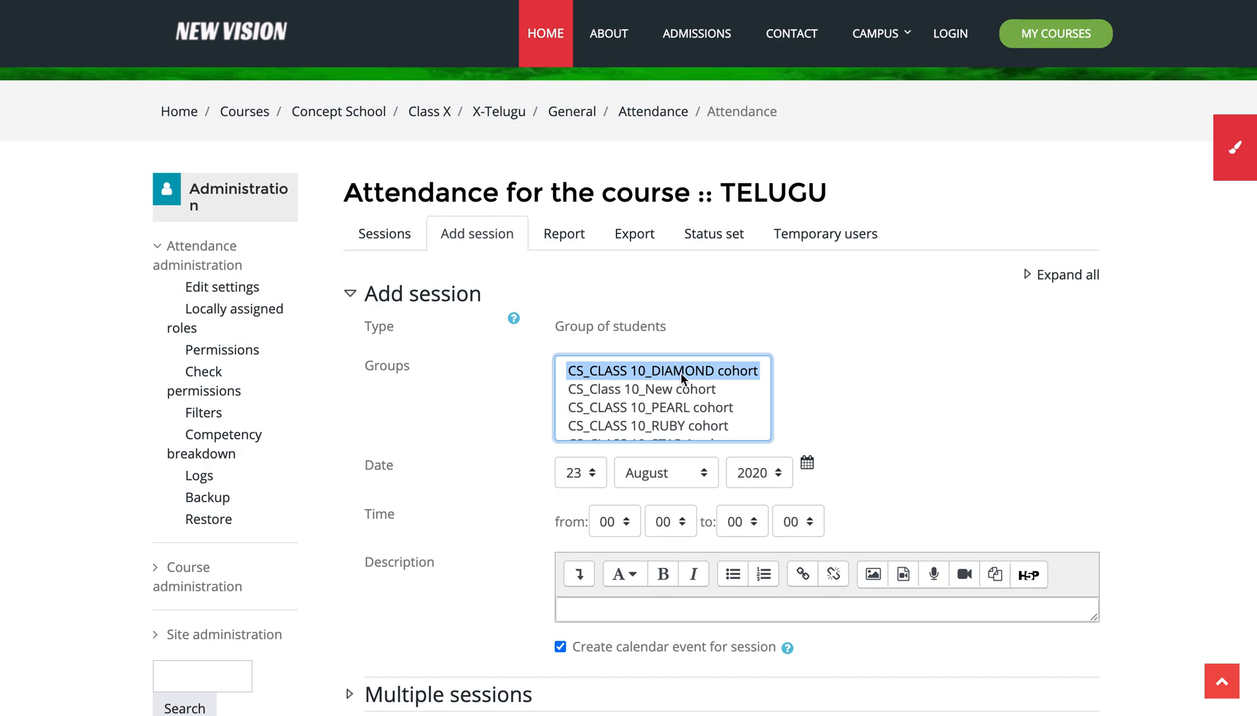
{"action": "left_click", "coordinate": [676, 411], "text": "super"}
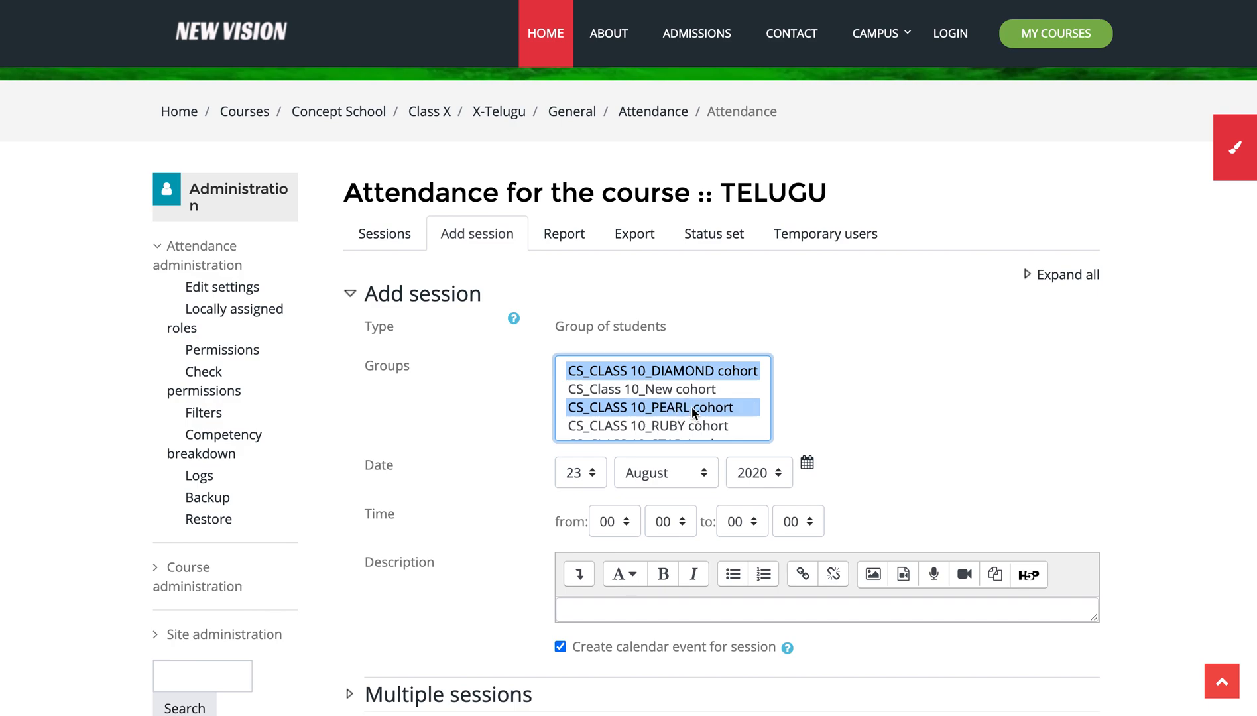
{"action": "left_click", "coordinate": [699, 388]}
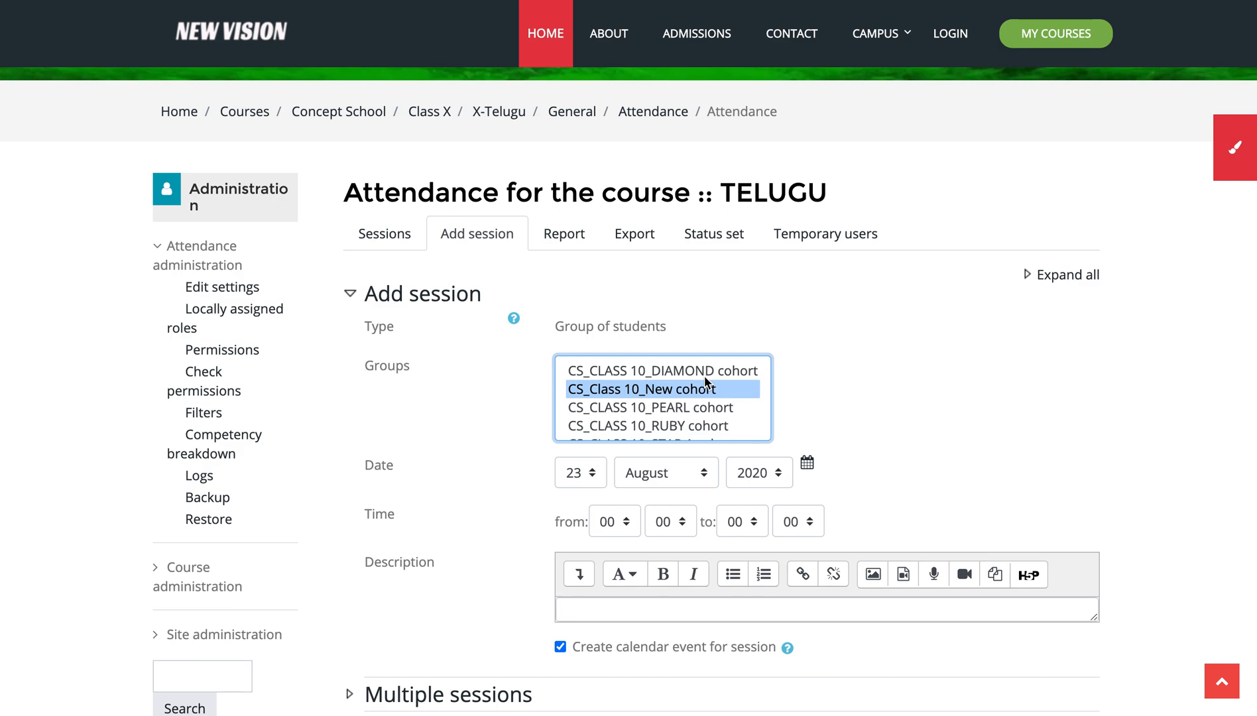
- Select all the Class 10 cohorts, from CS_CLASS 10_DIAMOND through CS_CLASS 10_STAR 2, as the session's groups
{"action": "left_click", "coordinate": [679, 371]}
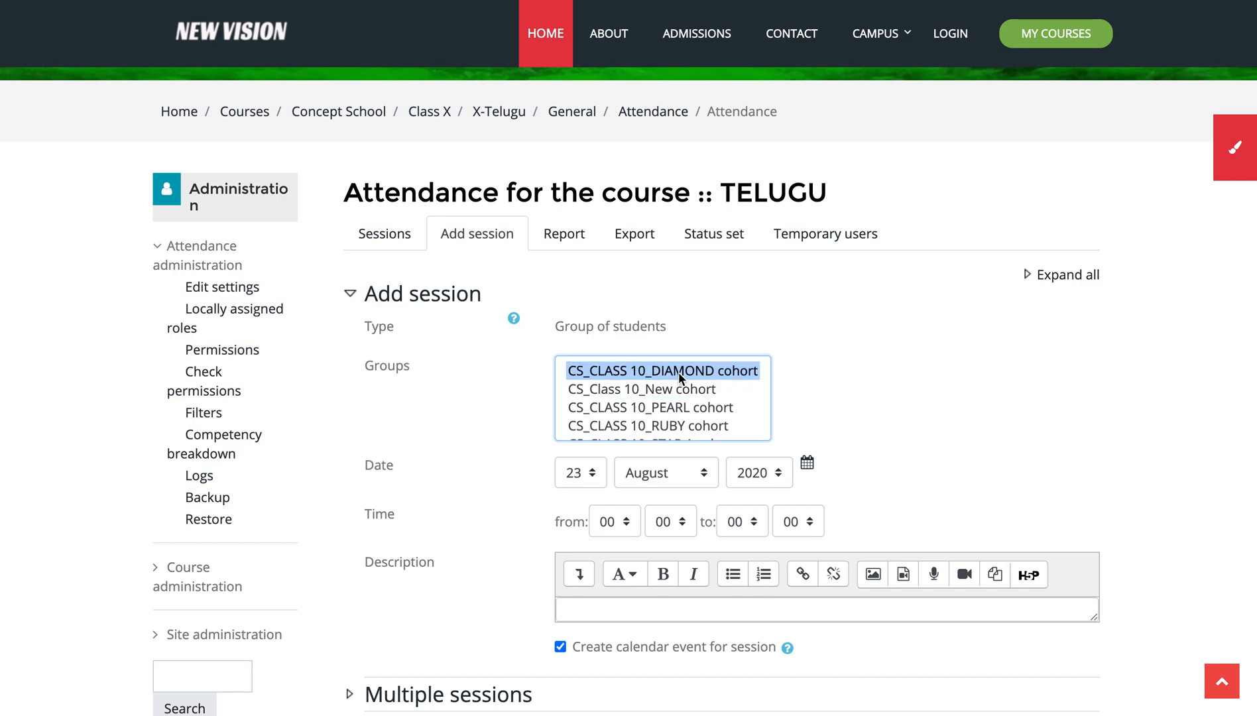
{"action": "left_click", "coordinate": [679, 390], "text": "super"}
{"action": "scroll", "coordinate": [679, 391], "scroll_direction": "down", "scroll_amount": 3}
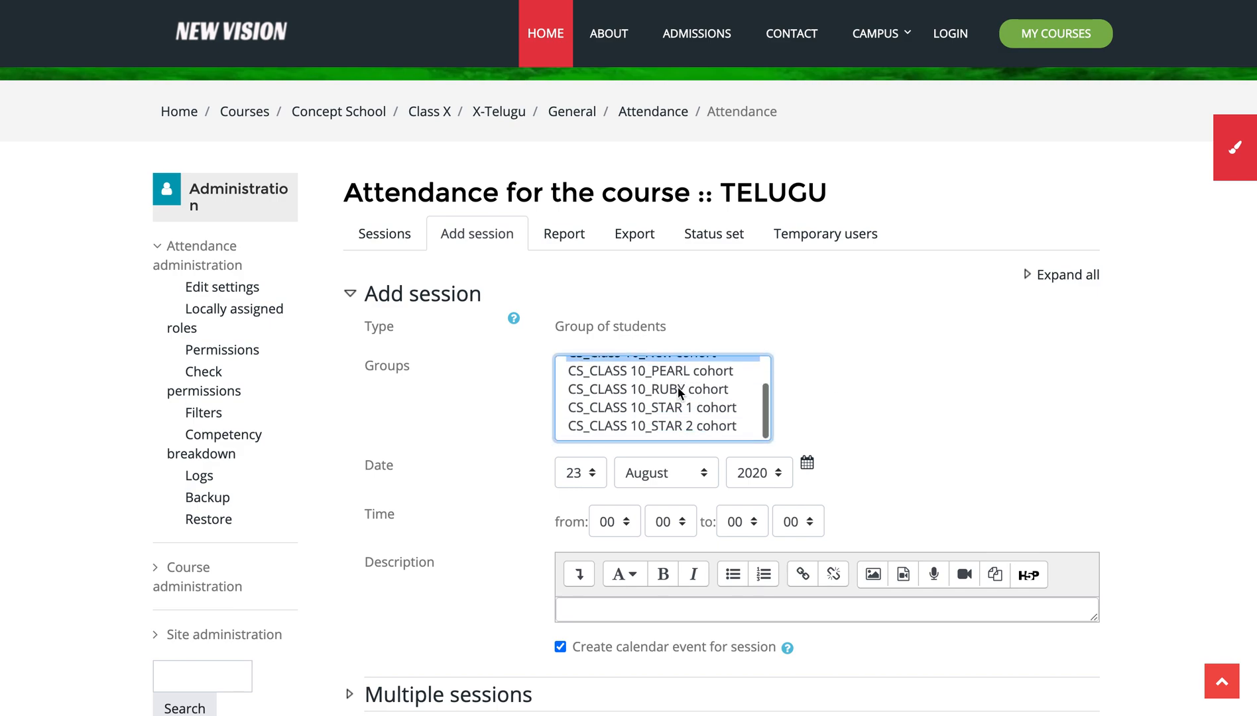
{"action": "left_click", "coordinate": [679, 422], "text": "shift"}
{"action": "scroll", "coordinate": [678, 424], "scroll_direction": "up", "scroll_amount": 2}
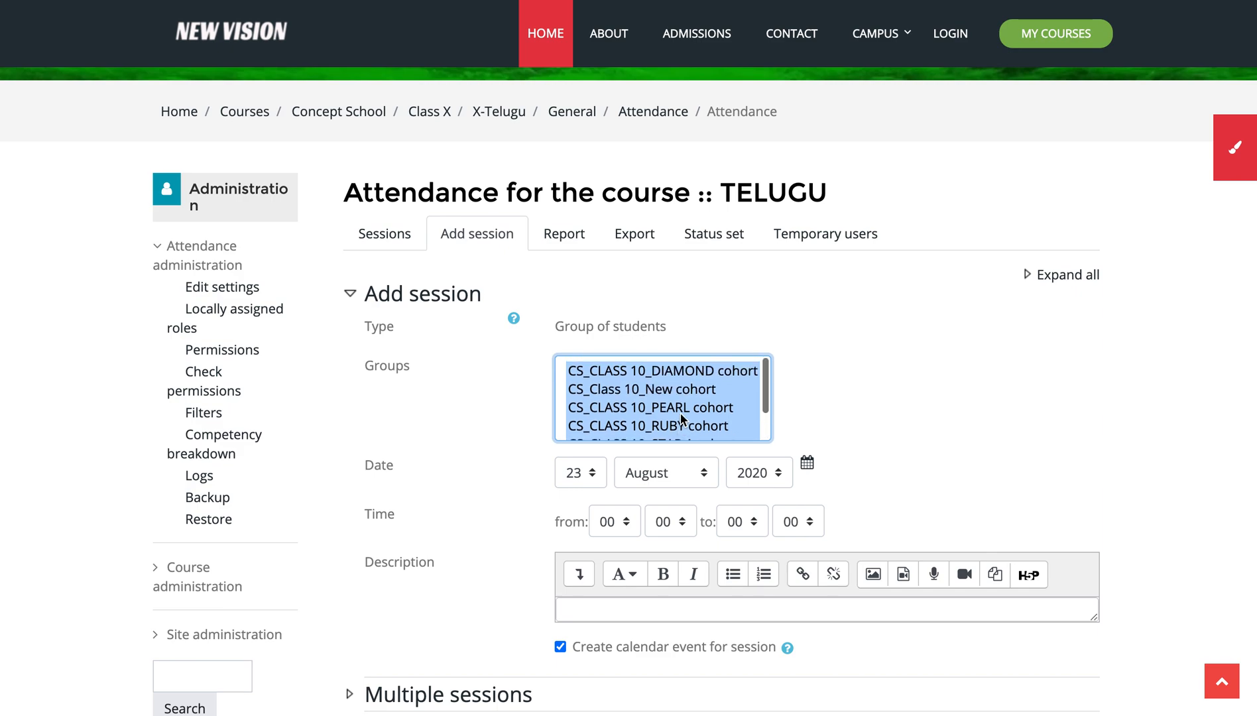
{"action": "scroll", "coordinate": [689, 414], "scroll_direction": "down", "scroll_amount": 2}
- Set the session's date to 24 August 2020 and its time from 09:00 to 09:45
{"action": "scroll", "coordinate": [871, 377], "scroll_direction": "down", "scroll_amount": 3}
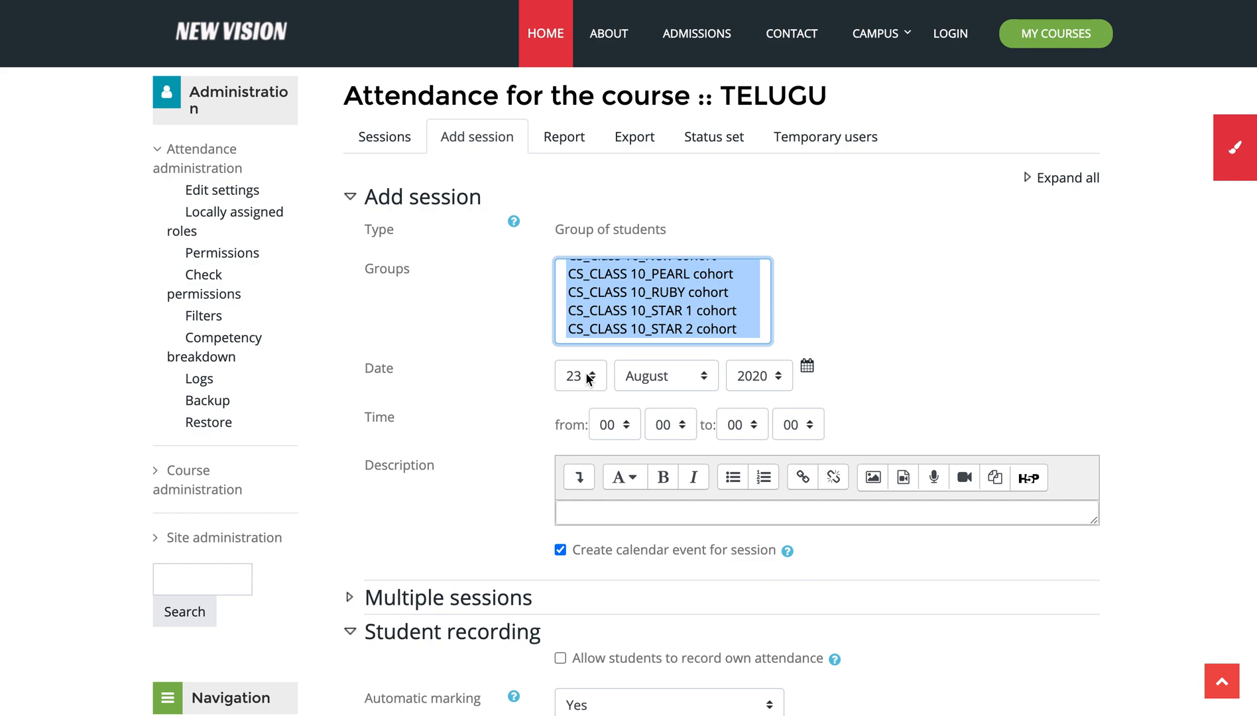
{"action": "left_click", "coordinate": [587, 380]}
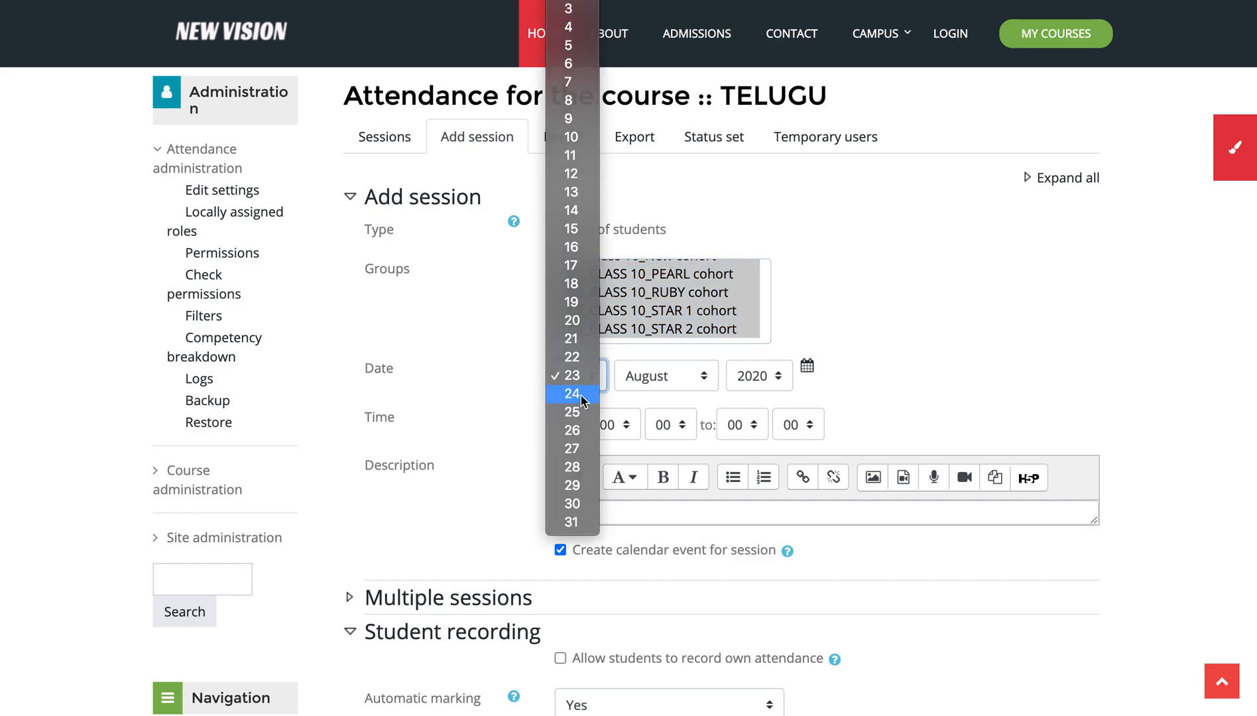
{"action": "left_click", "coordinate": [580, 394]}
{"action": "left_click", "coordinate": [623, 426]}
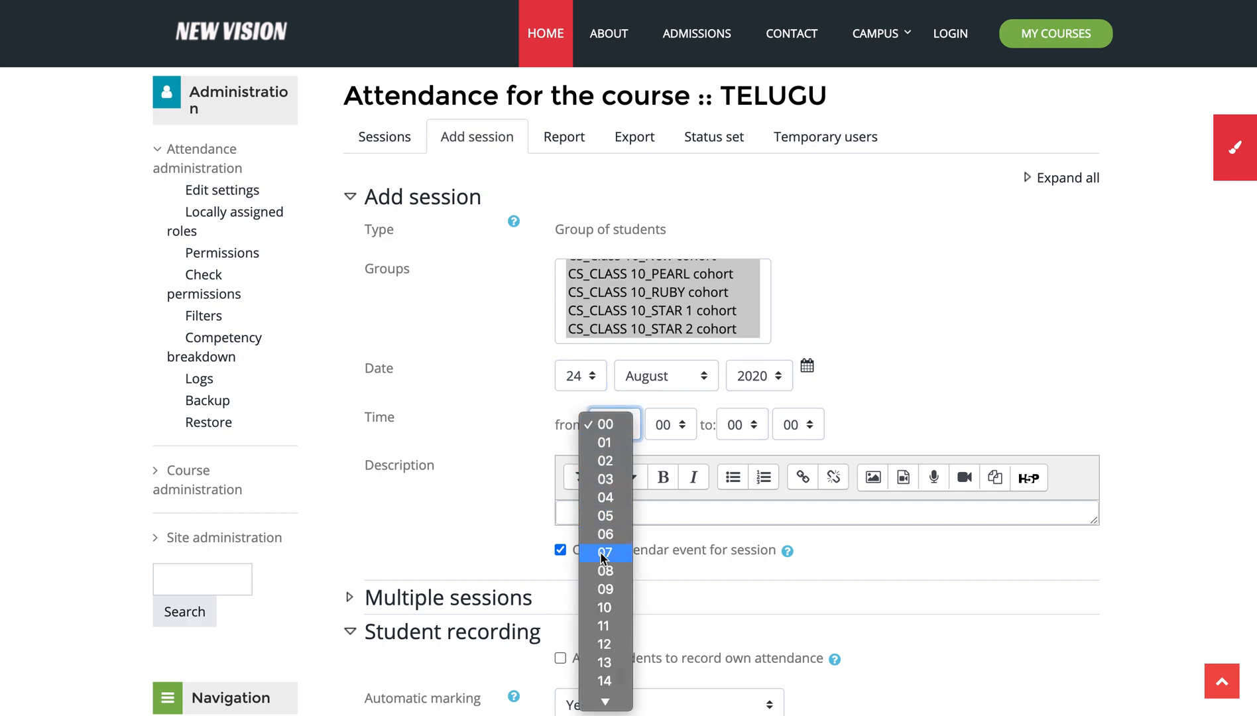
{"action": "left_click", "coordinate": [602, 590]}
{"action": "left_click", "coordinate": [741, 425]}
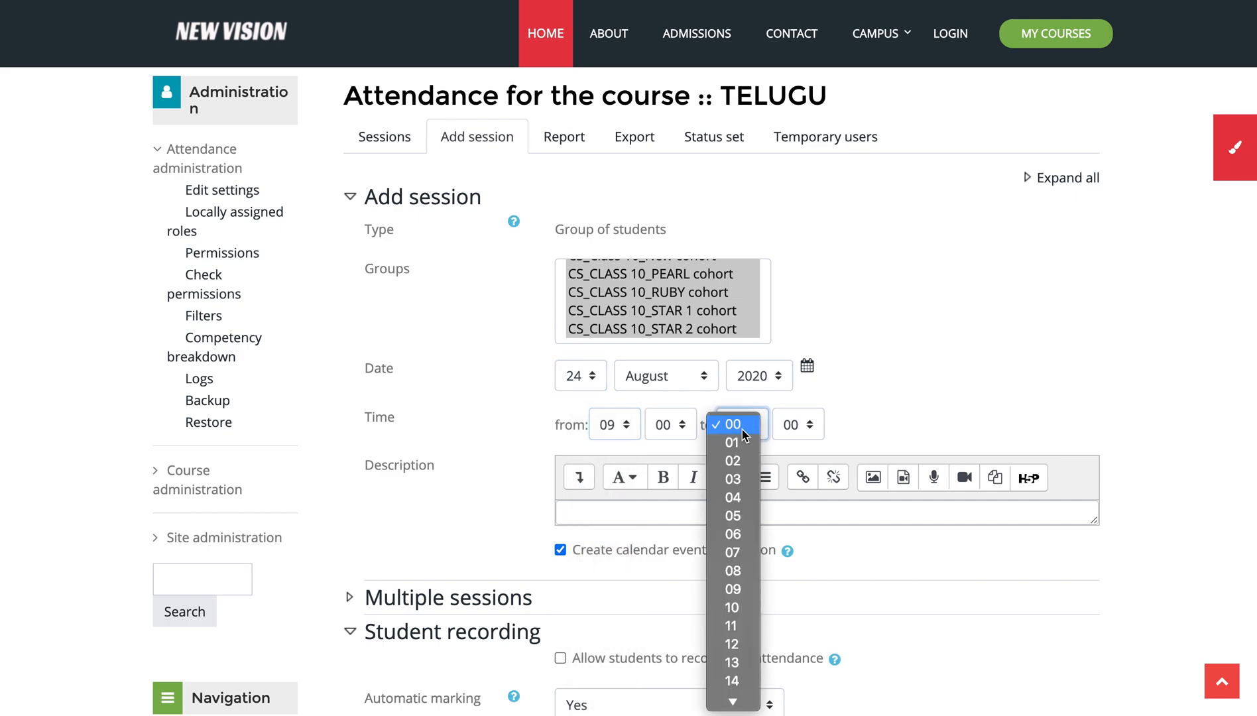
{"action": "left_click", "coordinate": [741, 587]}
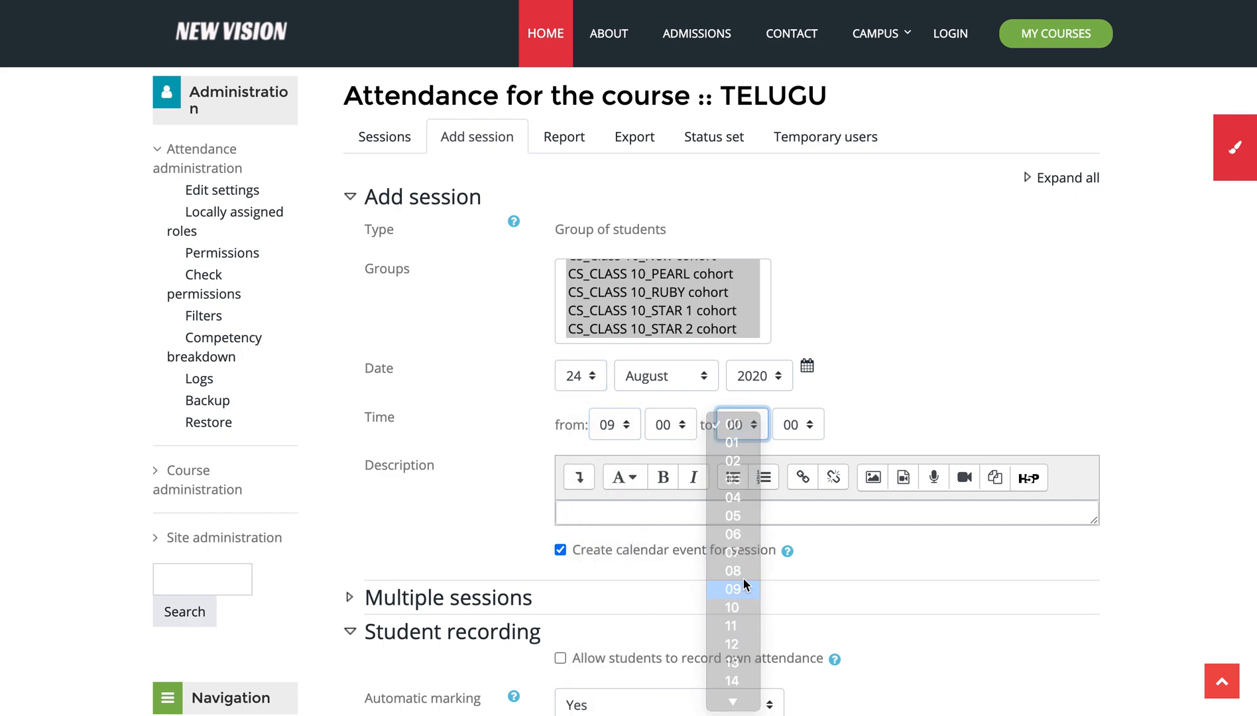
{"action": "left_click", "coordinate": [808, 429]}
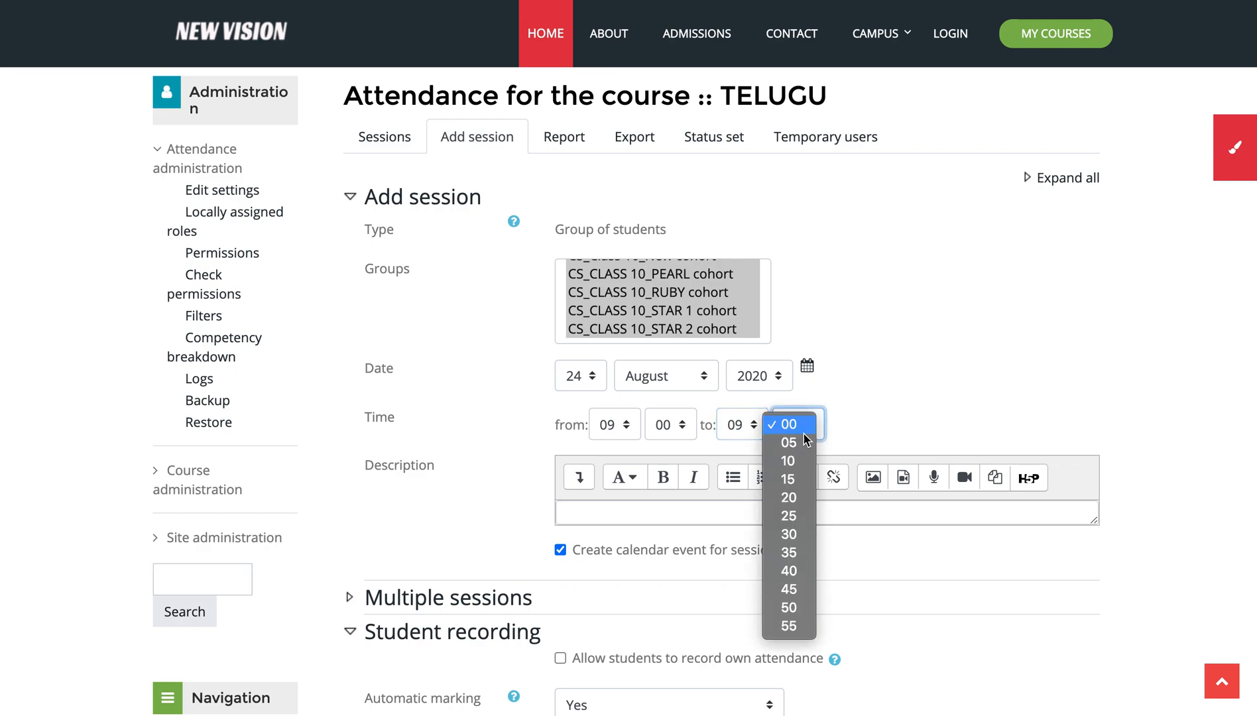
{"action": "left_click", "coordinate": [789, 589]}
- Collapse the Student recording section and expand the Multiple sessions section of the session form
{"action": "scroll", "coordinate": [890, 368], "scroll_direction": "down", "scroll_amount": 1}
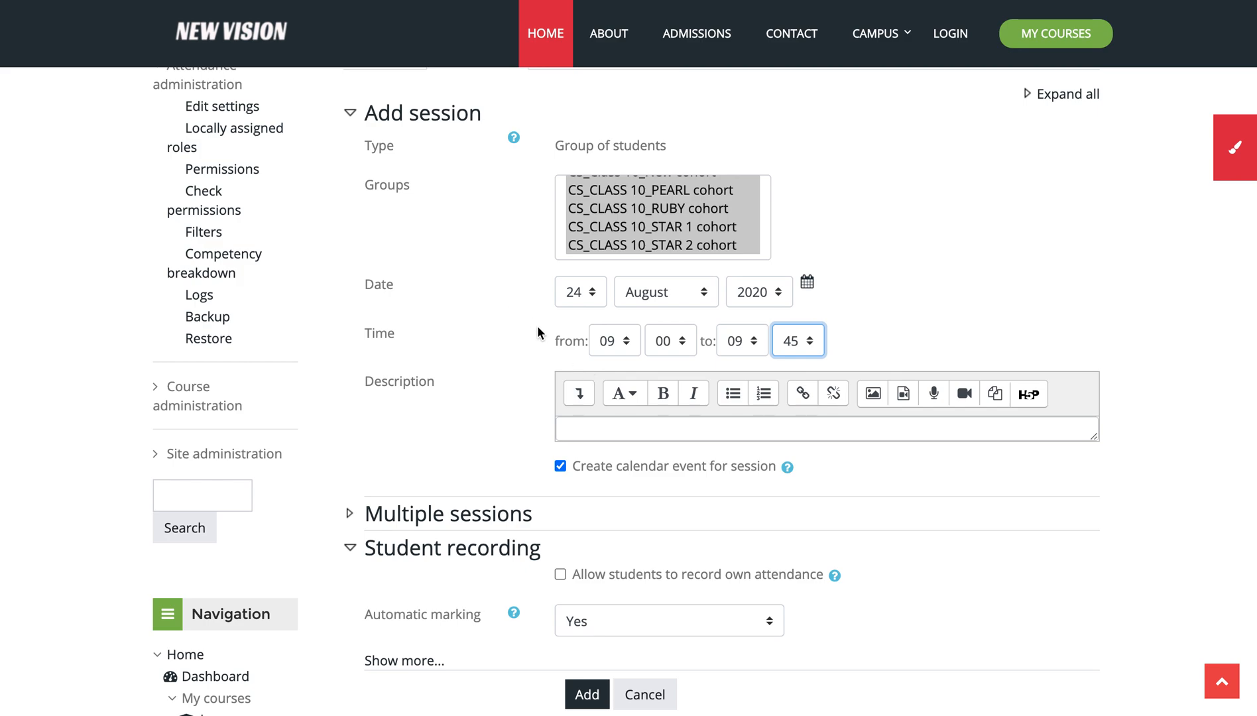
{"action": "scroll", "coordinate": [697, 359], "scroll_direction": "down", "scroll_amount": 2}
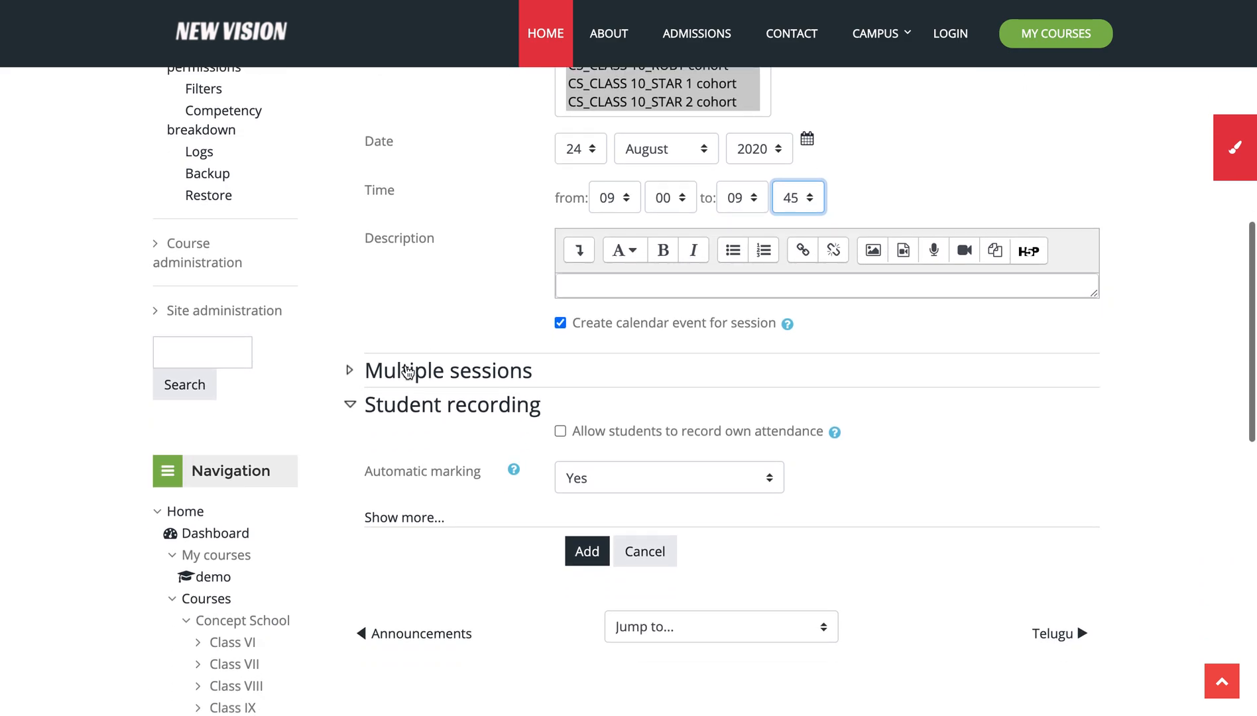
{"action": "left_click", "coordinate": [383, 408]}
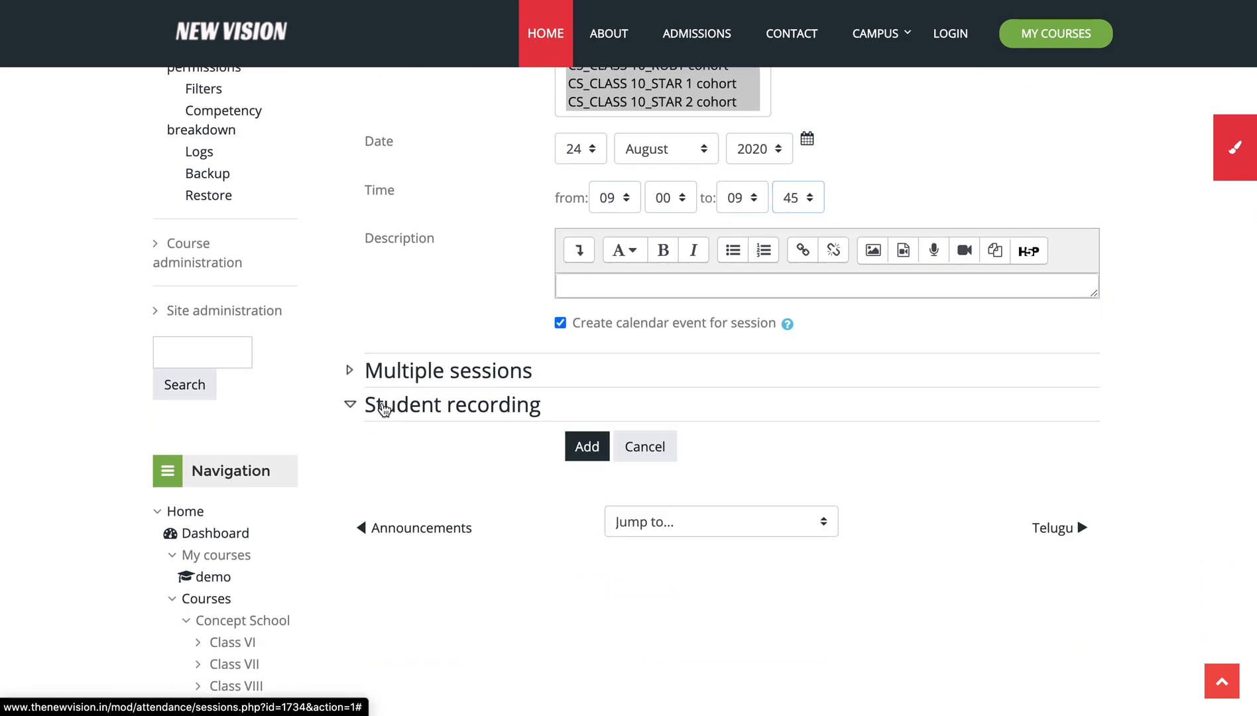
{"action": "left_click", "coordinate": [408, 381]}
{"action": "scroll", "coordinate": [440, 425], "scroll_direction": "up", "scroll_amount": 2}
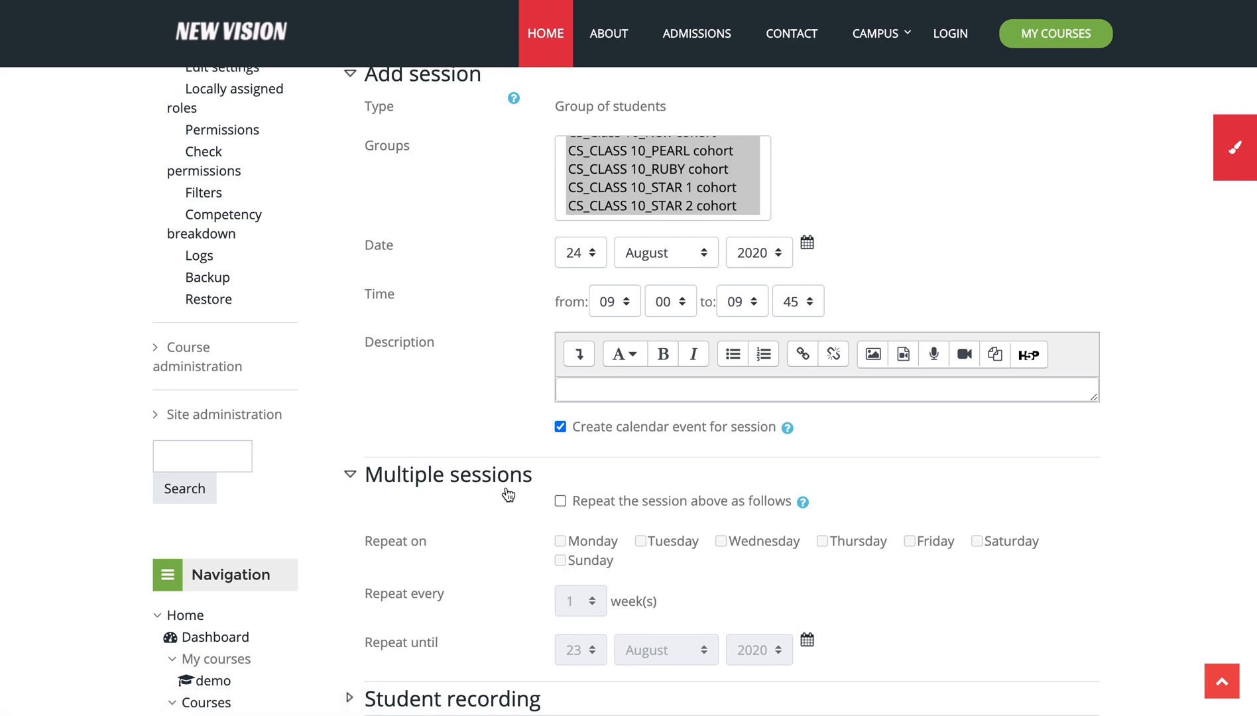
- Make the session repeat on Monday, Wednesday and Friday
{"action": "scroll", "coordinate": [507, 492], "scroll_direction": "down", "scroll_amount": 1}
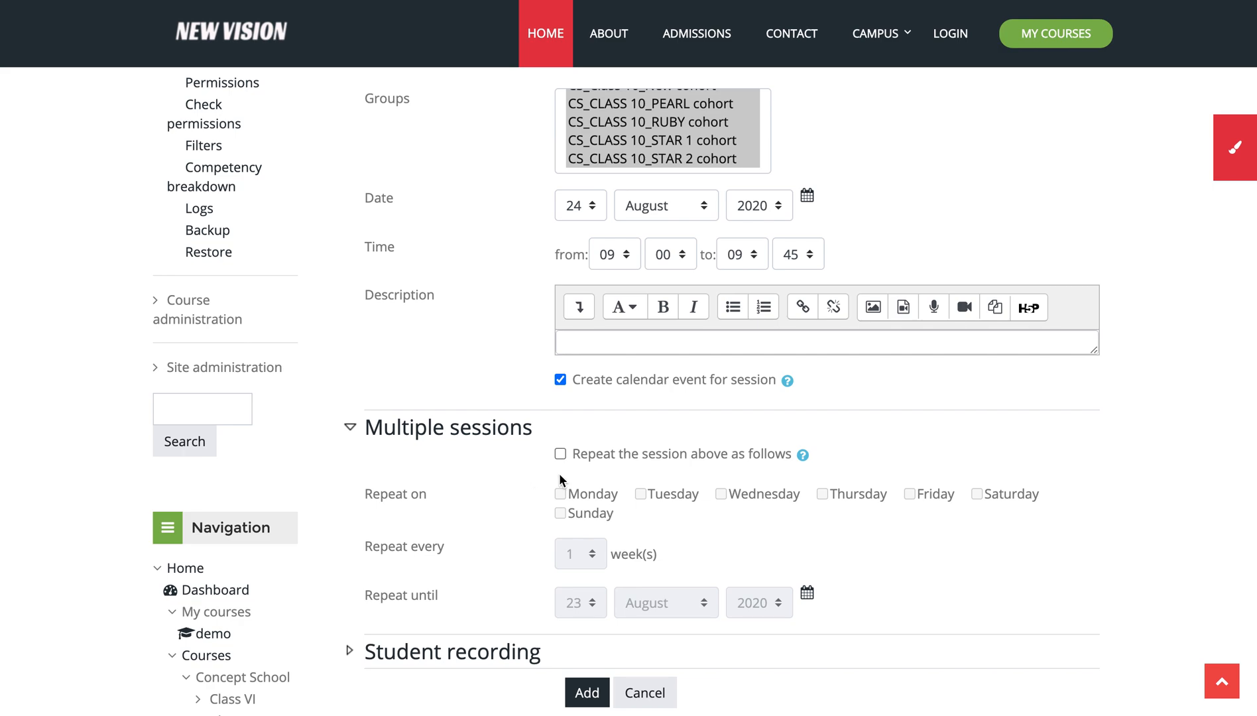
{"action": "left_click", "coordinate": [557, 452]}
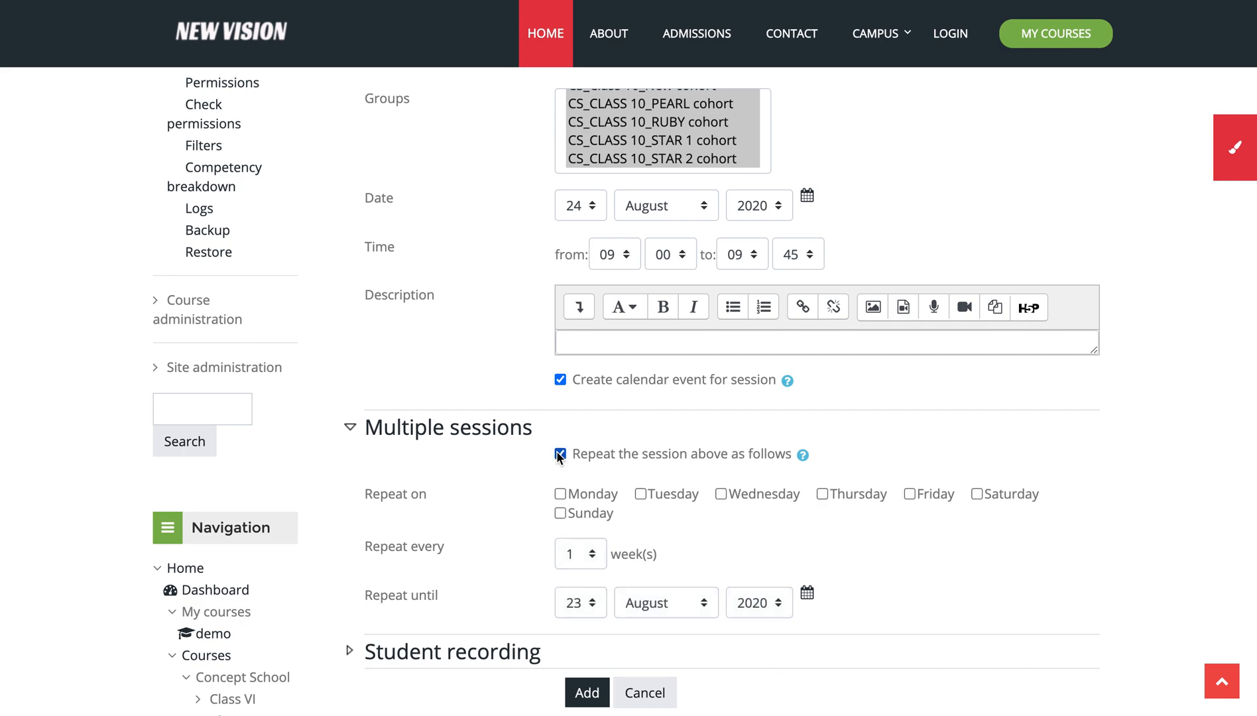
{"action": "scroll", "coordinate": [557, 454], "scroll_direction": "down", "scroll_amount": 1}
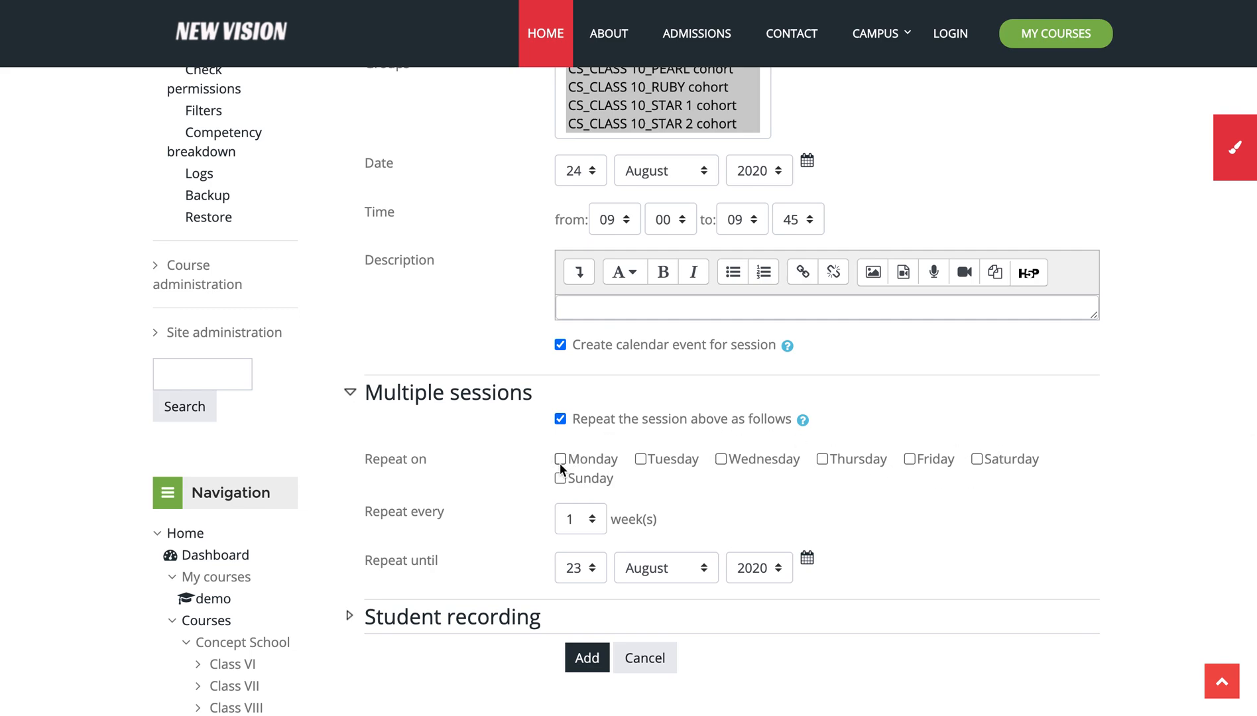
{"action": "left_click", "coordinate": [726, 458]}
{"action": "scroll", "coordinate": [909, 524], "scroll_direction": "down", "scroll_amount": 1}
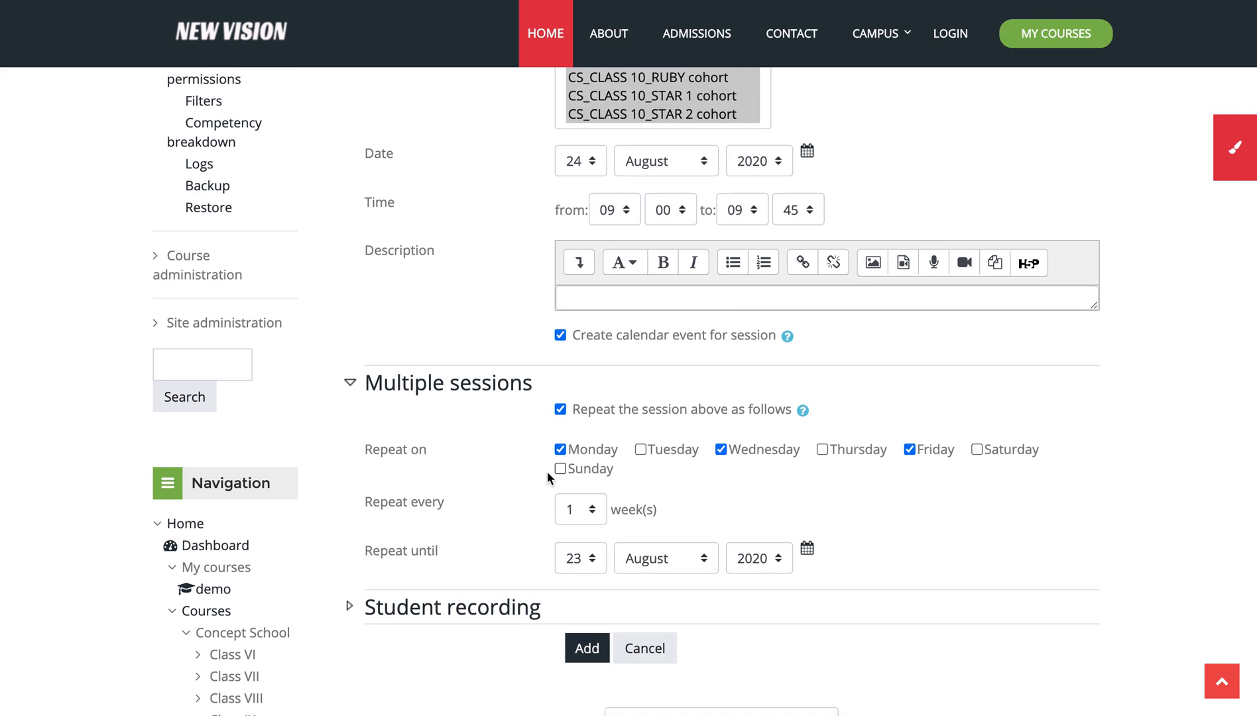
- Try a repeat interval of 2 weeks and set it back to 1 week
{"action": "left_click_drag", "start_coordinate": [410, 502], "coordinate": [444, 502]}
{"action": "left_click", "coordinate": [574, 509]}
{"action": "left_click", "coordinate": [574, 527]}
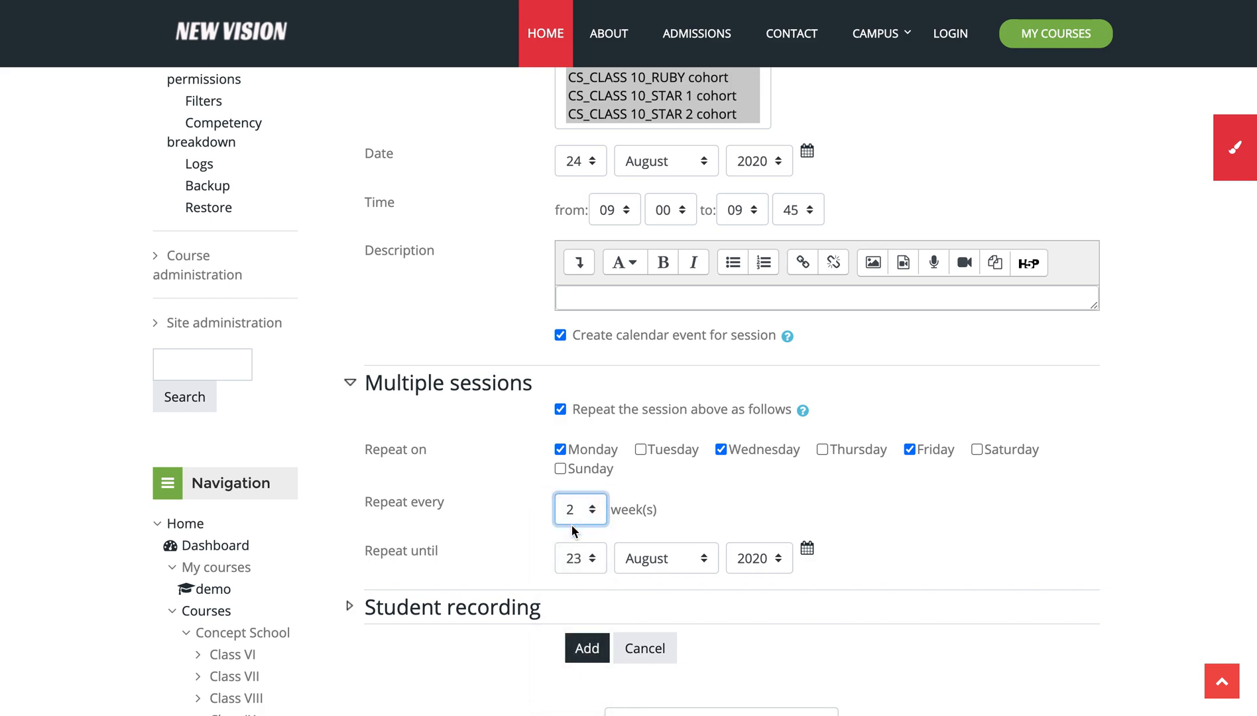
{"action": "left_click", "coordinate": [574, 512]}
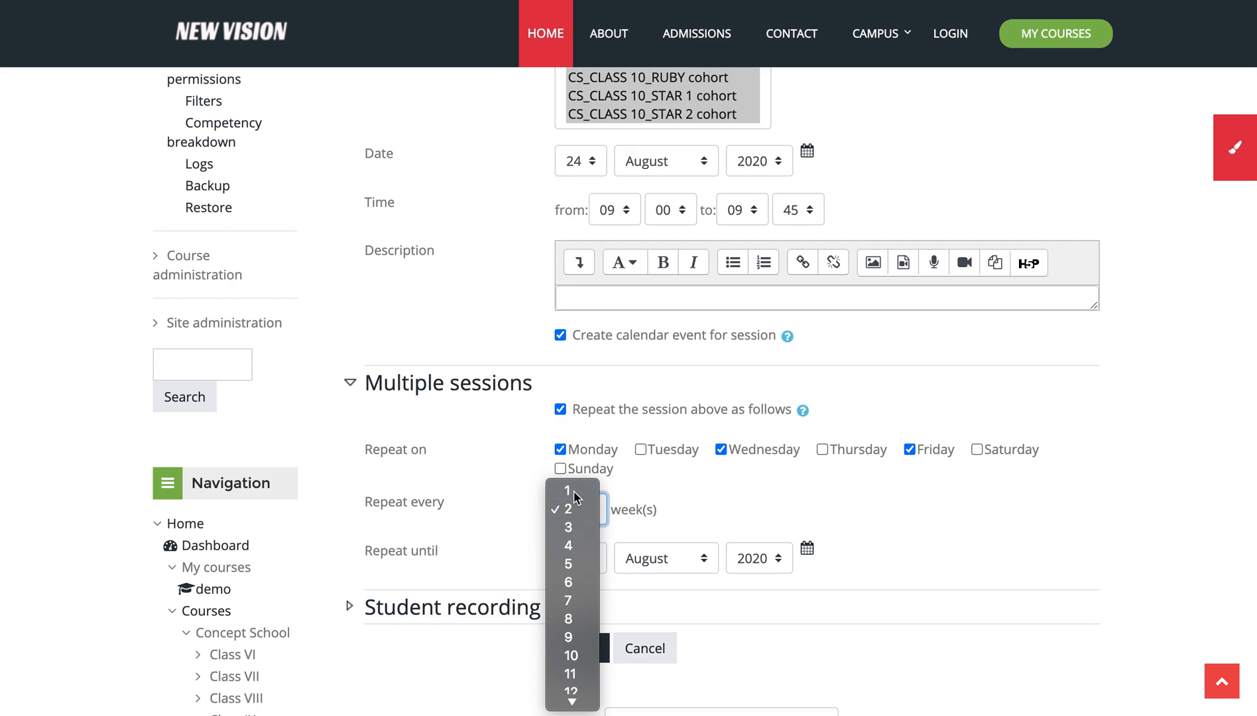
{"action": "left_click", "coordinate": [573, 492]}
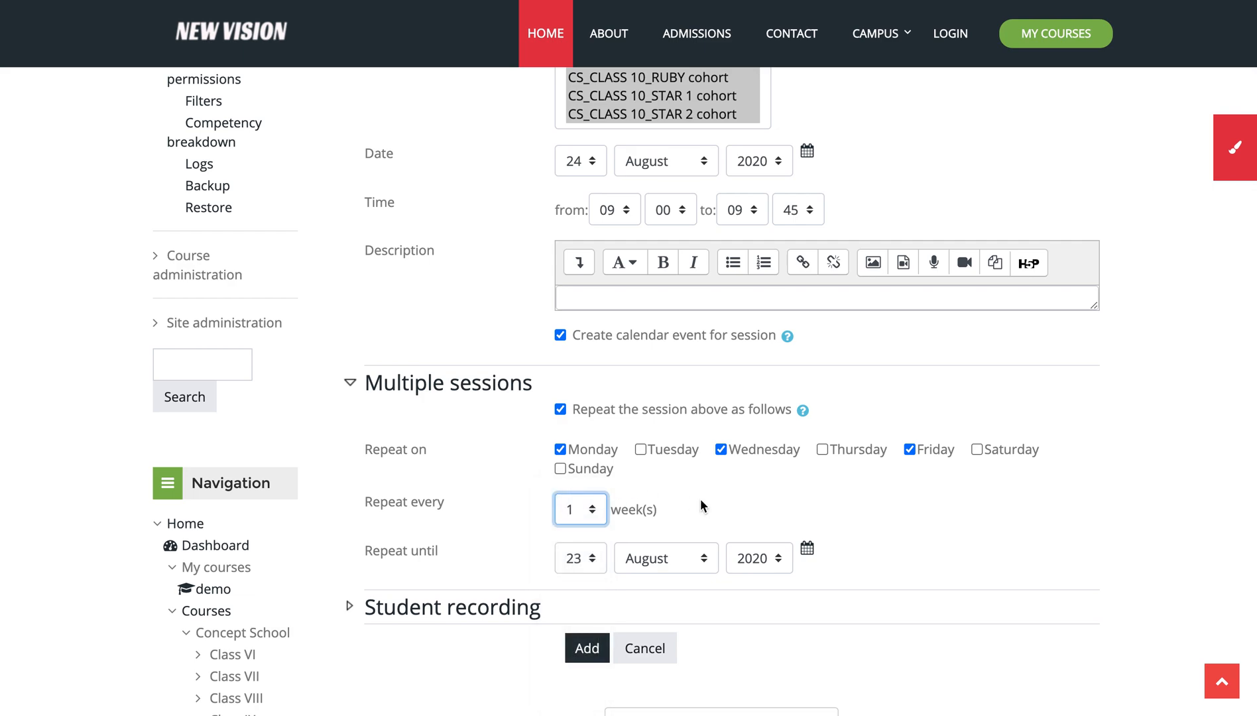
{"action": "left_click", "coordinate": [574, 517]}
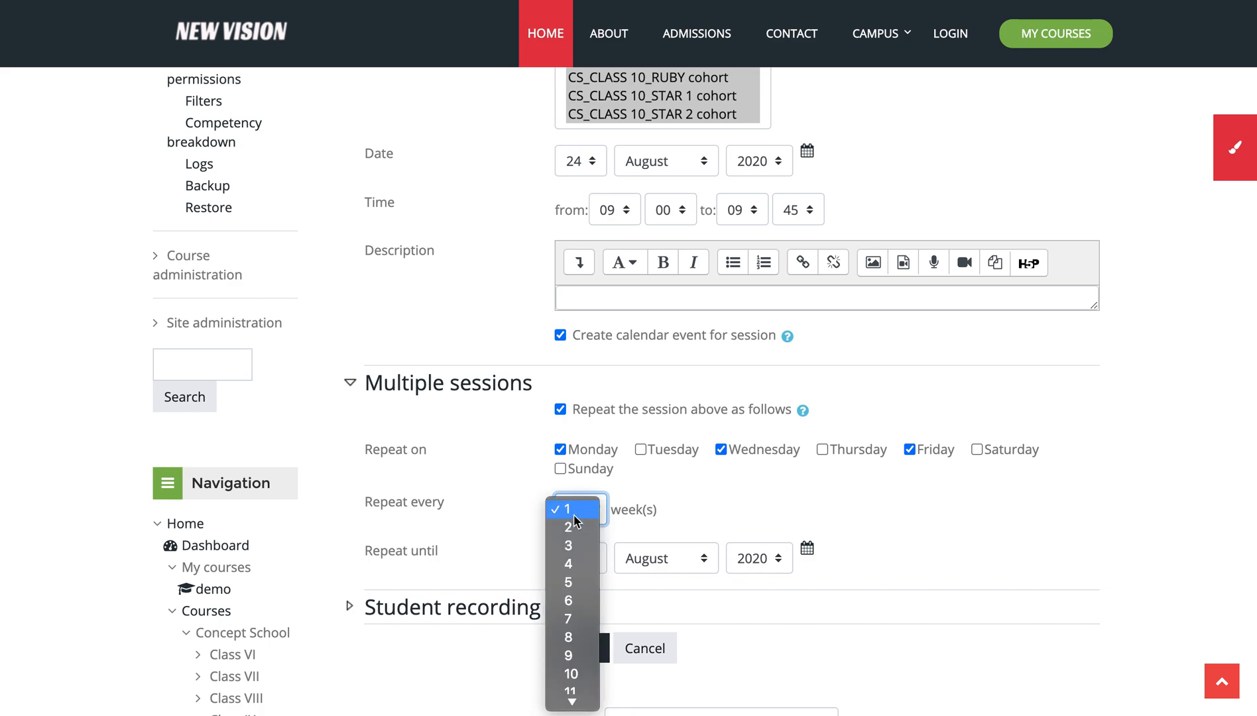
{"action": "left_click", "coordinate": [574, 516]}
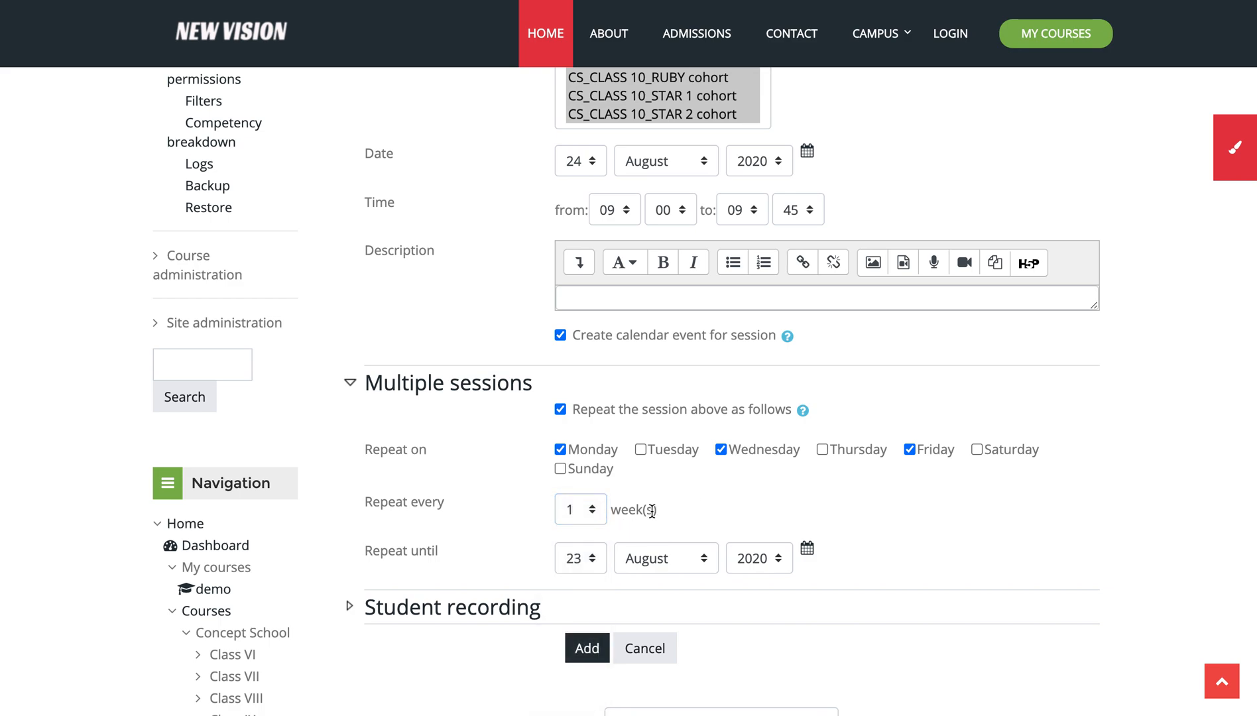
- Set the sessions to repeat until 4 September 2020 and add them to the Attendance activity
{"action": "scroll", "coordinate": [651, 511], "scroll_direction": "down", "scroll_amount": 1}
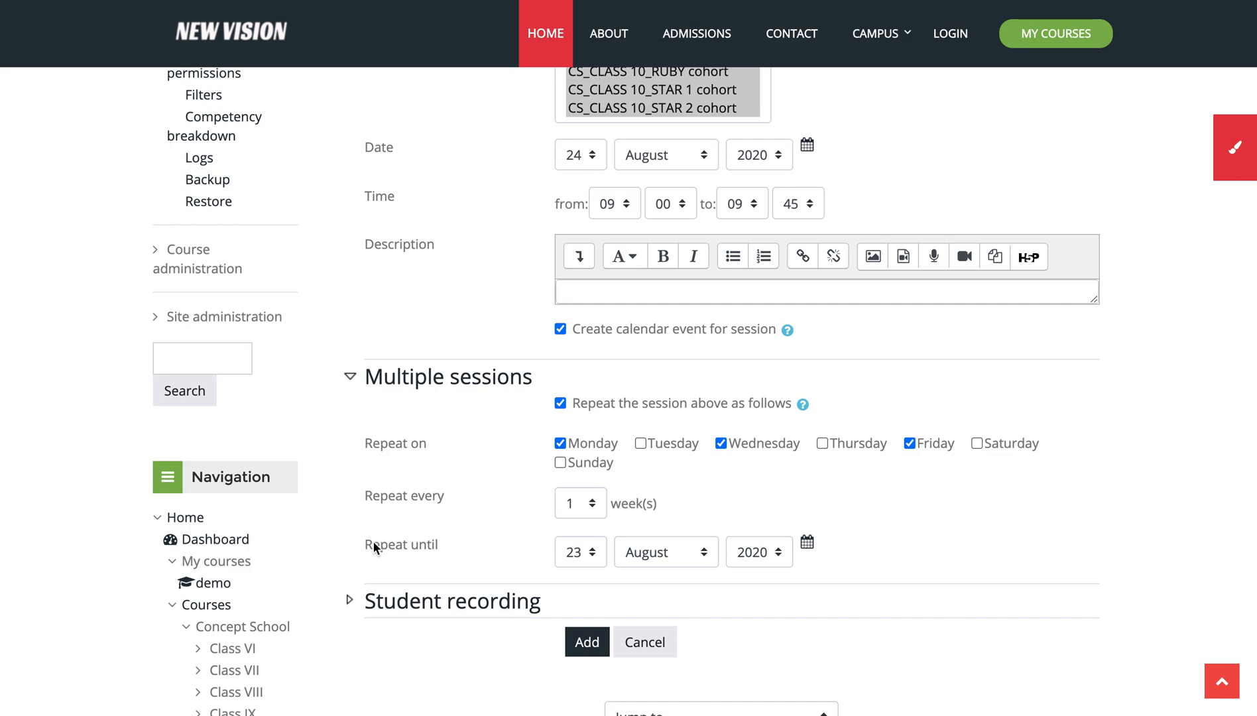
{"action": "left_click", "coordinate": [503, 549]}
{"action": "left_click", "coordinate": [570, 155]}
{"action": "left_click", "coordinate": [570, 154]}
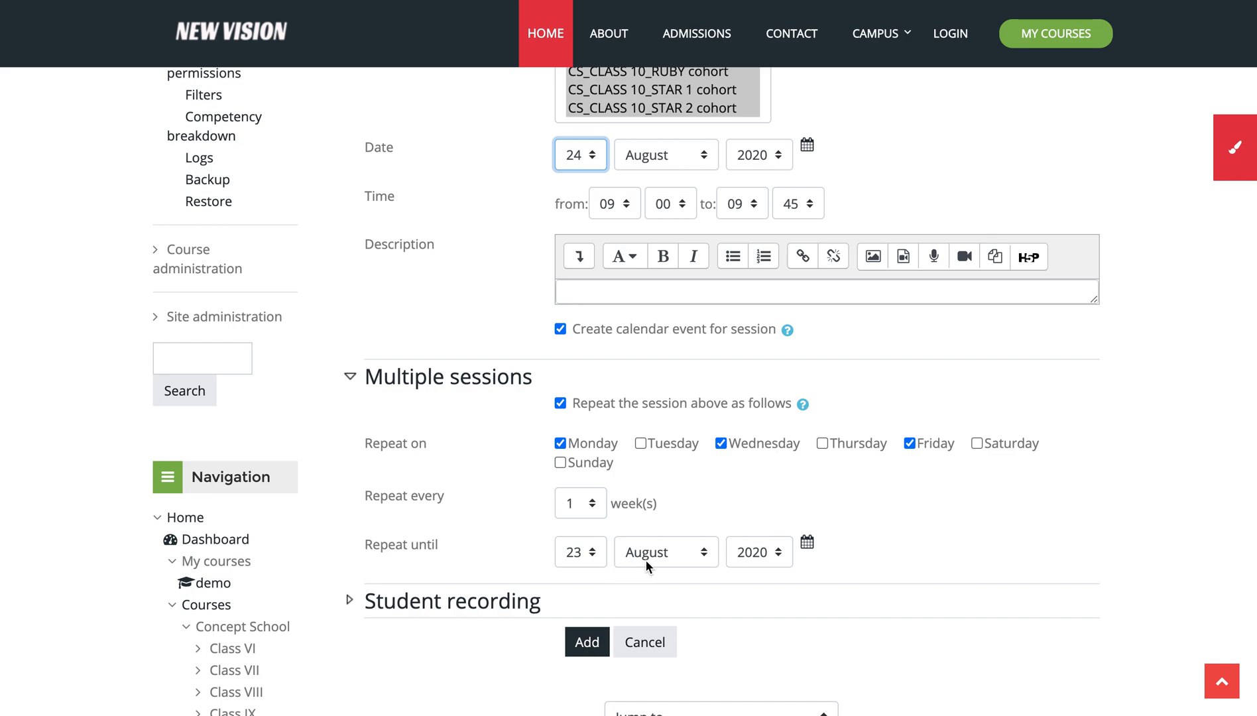
{"action": "left_click", "coordinate": [578, 555]}
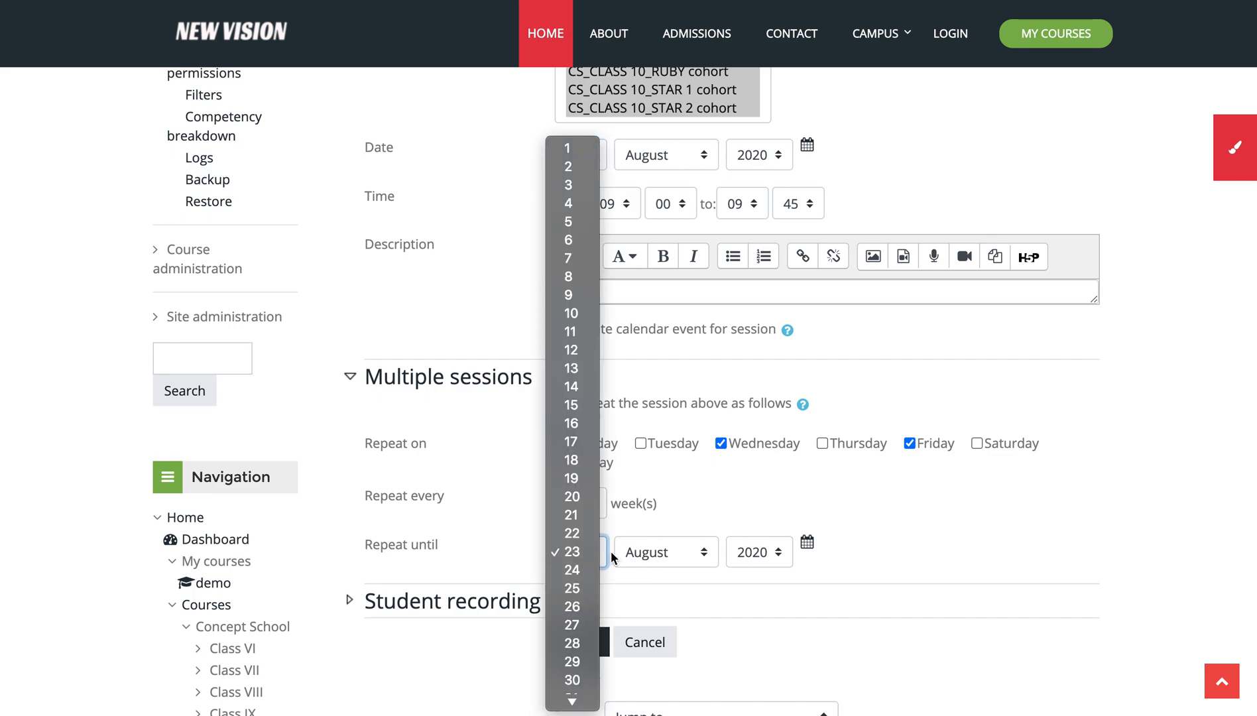
{"action": "left_click", "coordinate": [572, 211]}
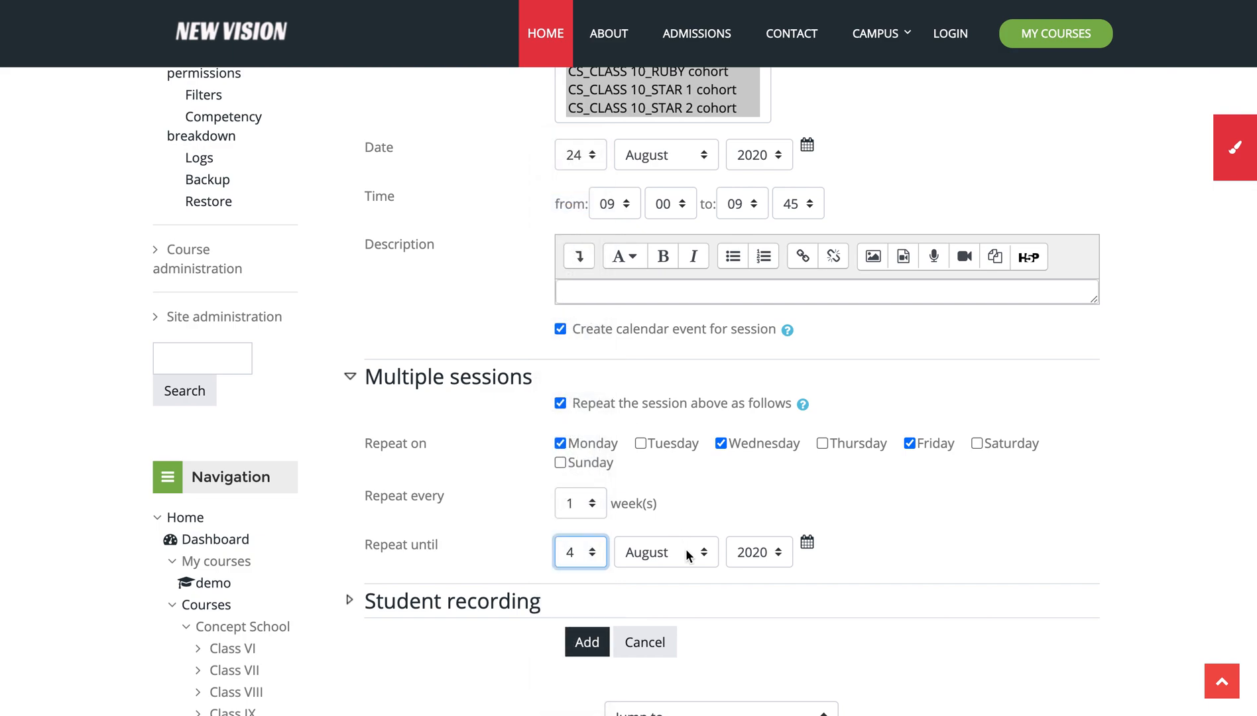
{"action": "left_click", "coordinate": [681, 554]}
{"action": "key", "text": "Escape"}
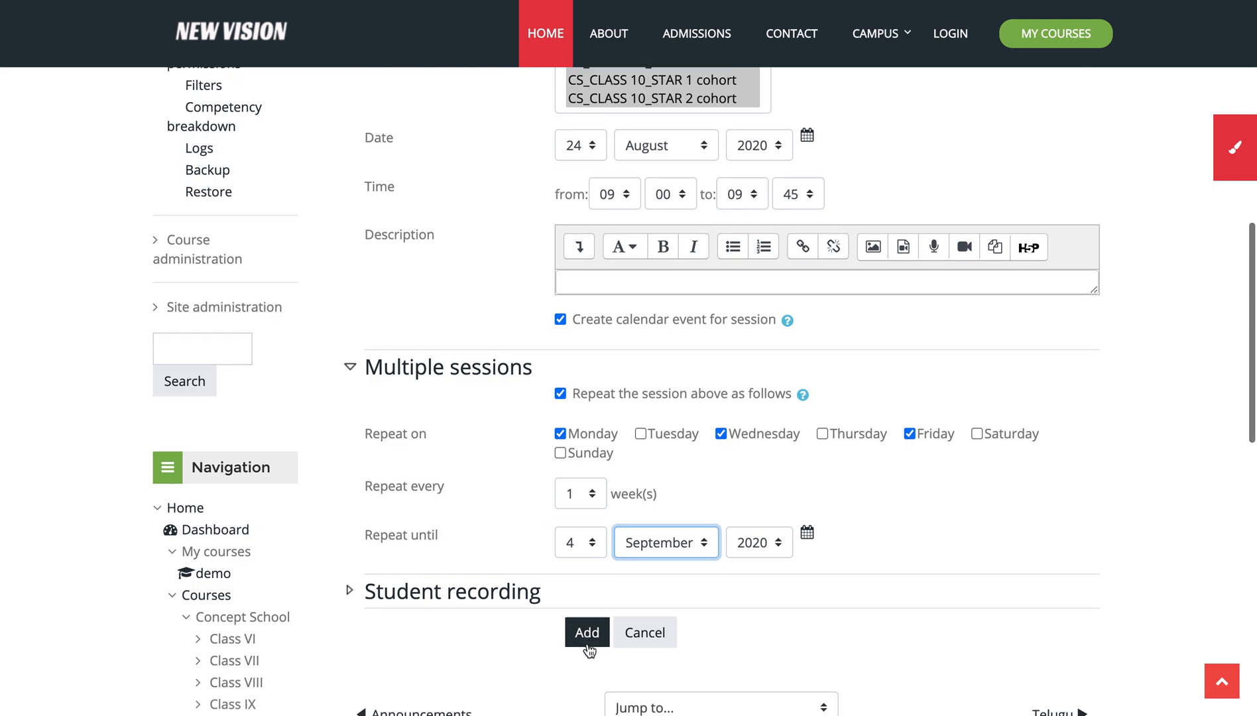
{"action": "scroll", "coordinate": [588, 650], "scroll_direction": "down", "scroll_amount": 1}
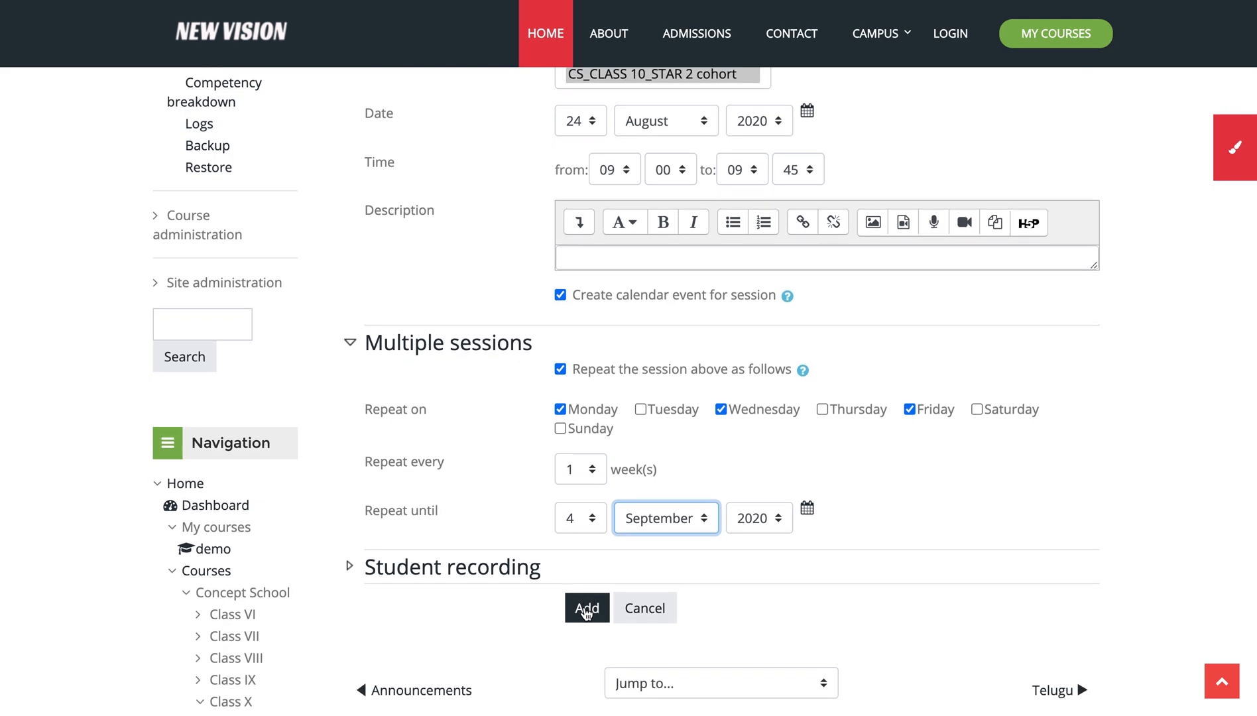
{"action": "left_click", "coordinate": [586, 613]}
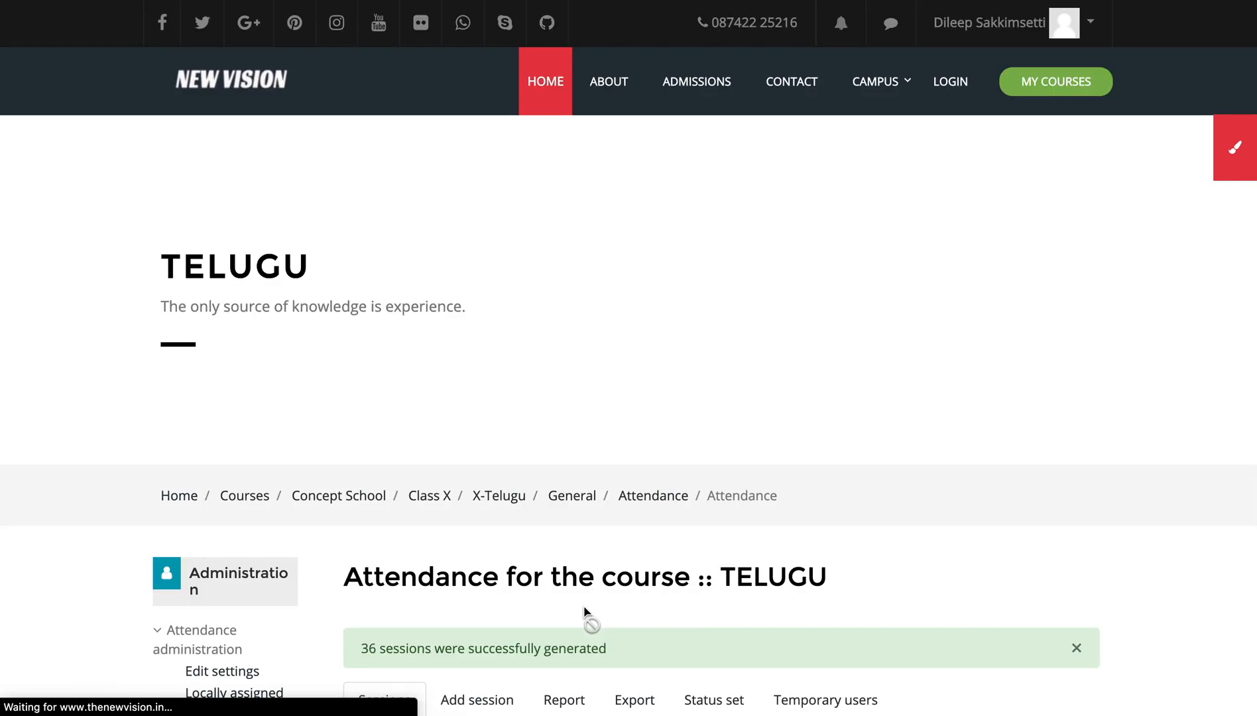
- Review the generated sessions for Monday 24 August 2020, checking the time and the cohort of each one
{"action": "scroll", "coordinate": [583, 606], "scroll_direction": "down", "scroll_amount": 6}
{"action": "scroll", "coordinate": [584, 609], "scroll_direction": "down", "scroll_amount": 2}
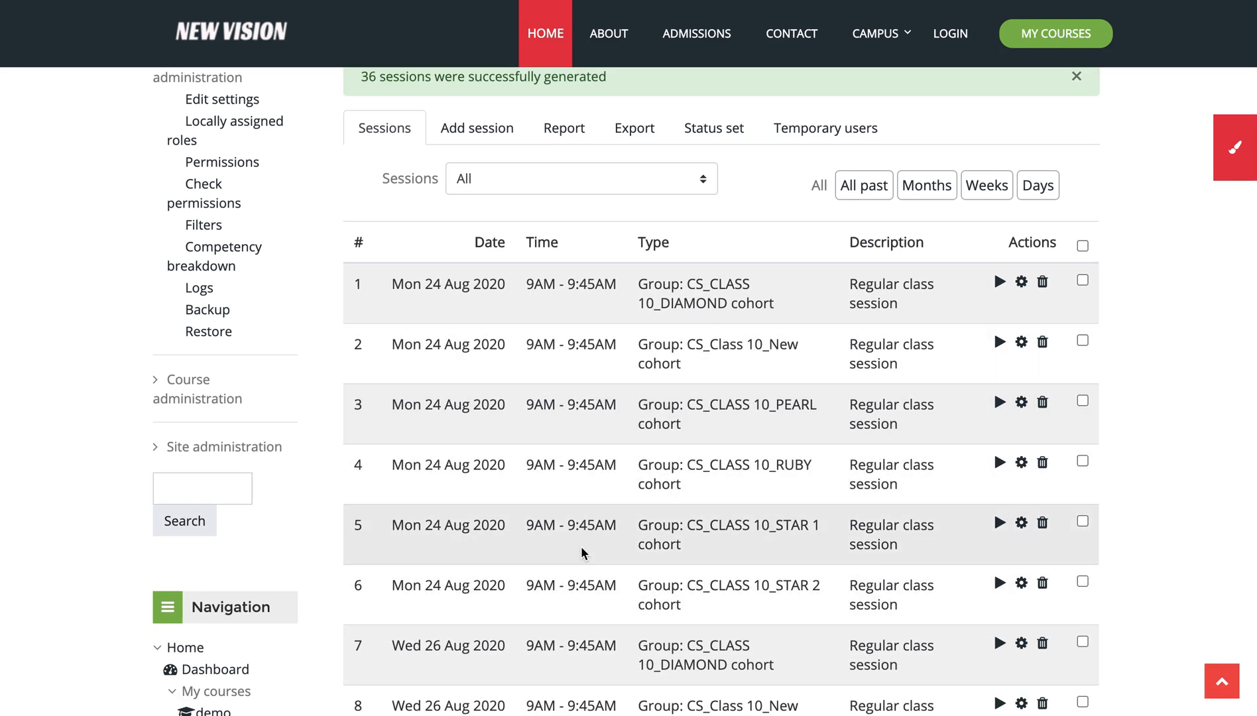
{"action": "scroll", "coordinate": [583, 549], "scroll_direction": "down", "scroll_amount": 1}
{"action": "left_click_drag", "start_coordinate": [526, 233], "coordinate": [769, 255]}
{"action": "left_click_drag", "start_coordinate": [695, 288], "coordinate": [749, 310]}
{"action": "left_click_drag", "start_coordinate": [718, 352], "coordinate": [787, 366]}
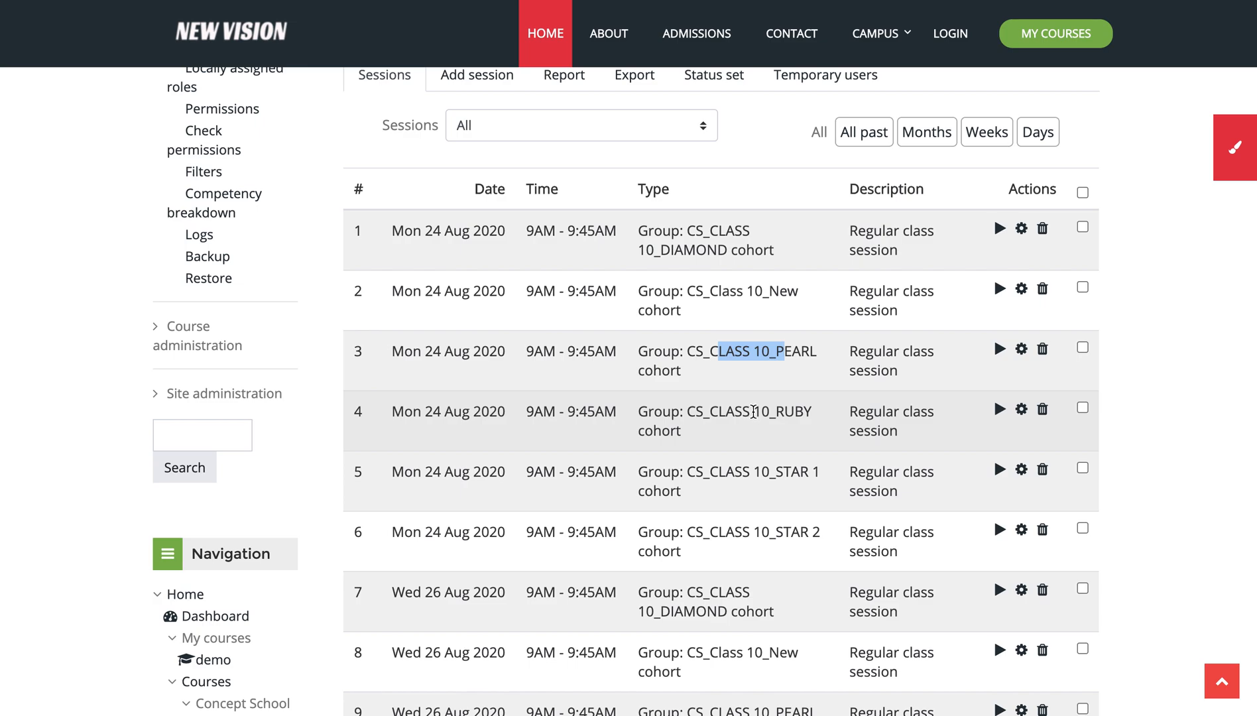
{"action": "left_click_drag", "start_coordinate": [752, 407], "coordinate": [822, 418]}
{"action": "left_click_drag", "start_coordinate": [769, 532], "coordinate": [826, 527]}
{"action": "scroll", "coordinate": [826, 525], "scroll_direction": "down", "scroll_amount": 1}
{"action": "left_click", "coordinate": [826, 509]}
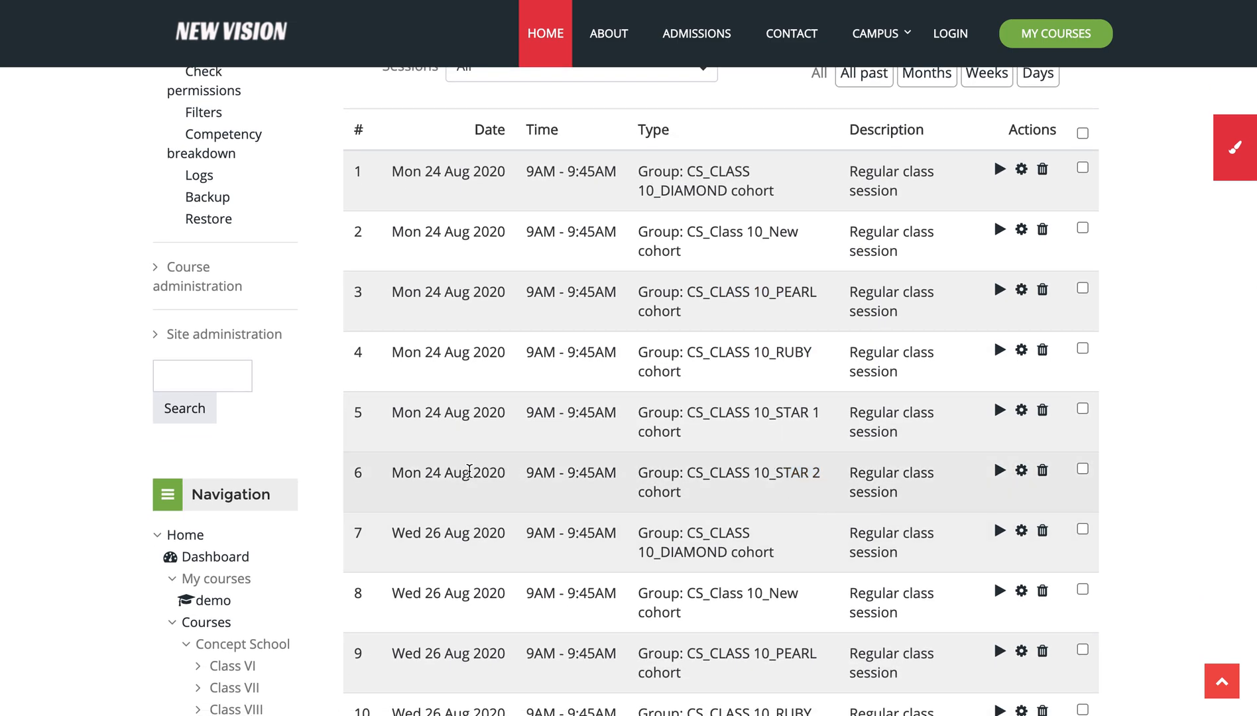
{"action": "left_click_drag", "start_coordinate": [394, 478], "coordinate": [492, 477]}
- Check the cohort sessions generated for Wednesday 26 August and Friday 28 August 2020
{"action": "scroll", "coordinate": [493, 478], "scroll_direction": "down", "scroll_amount": 3}
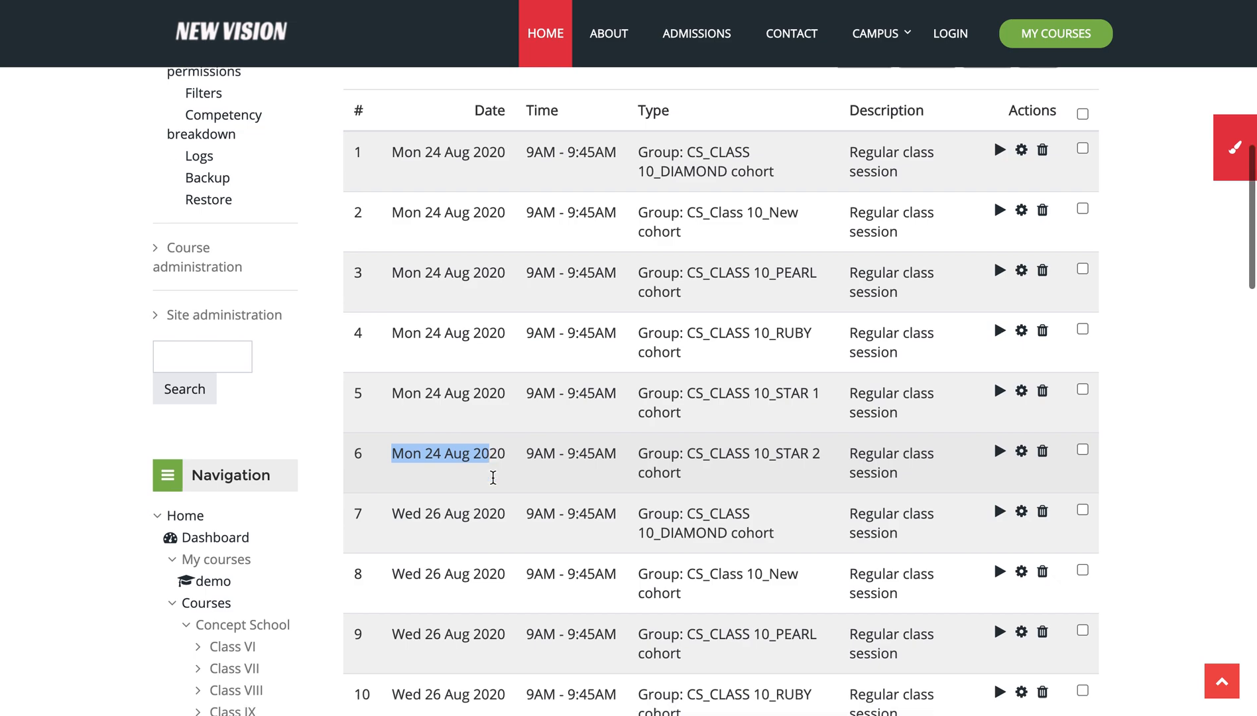
{"action": "scroll", "coordinate": [493, 477], "scroll_direction": "down", "scroll_amount": 2}
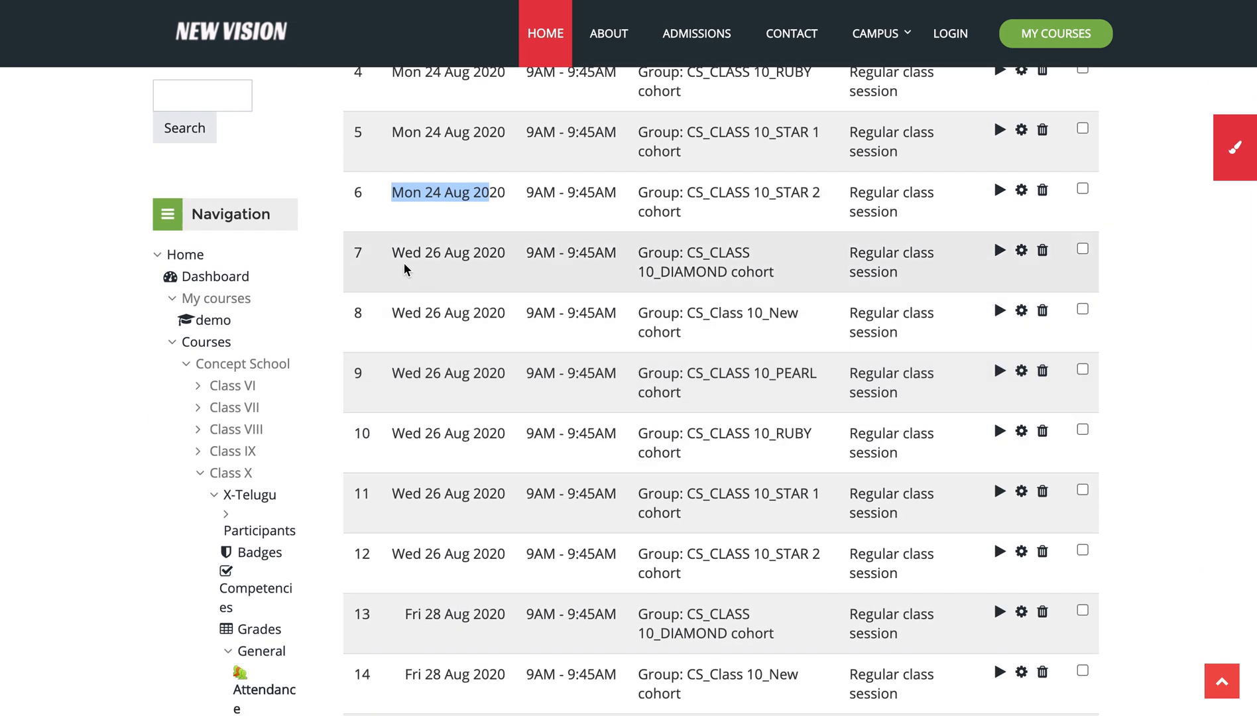
{"action": "left_click_drag", "start_coordinate": [394, 252], "coordinate": [708, 271]}
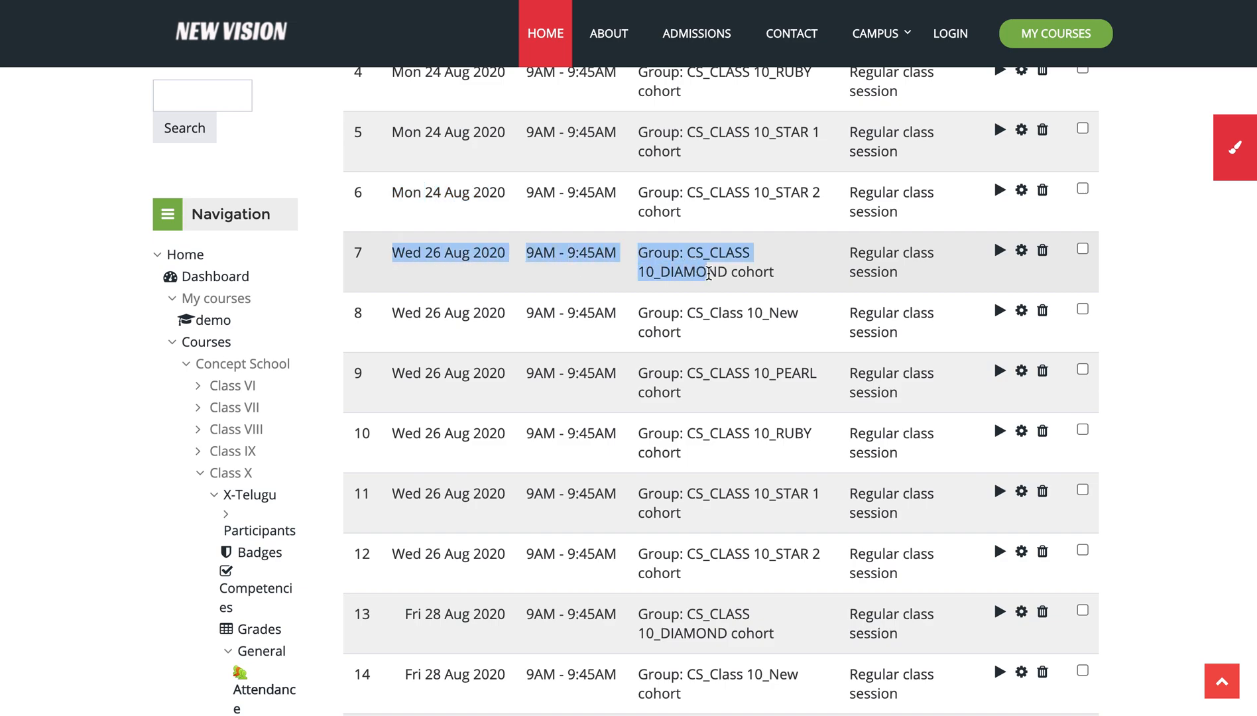
{"action": "scroll", "coordinate": [709, 275], "scroll_direction": "down", "scroll_amount": 1}
{"action": "left_click_drag", "start_coordinate": [395, 310], "coordinate": [719, 320]}
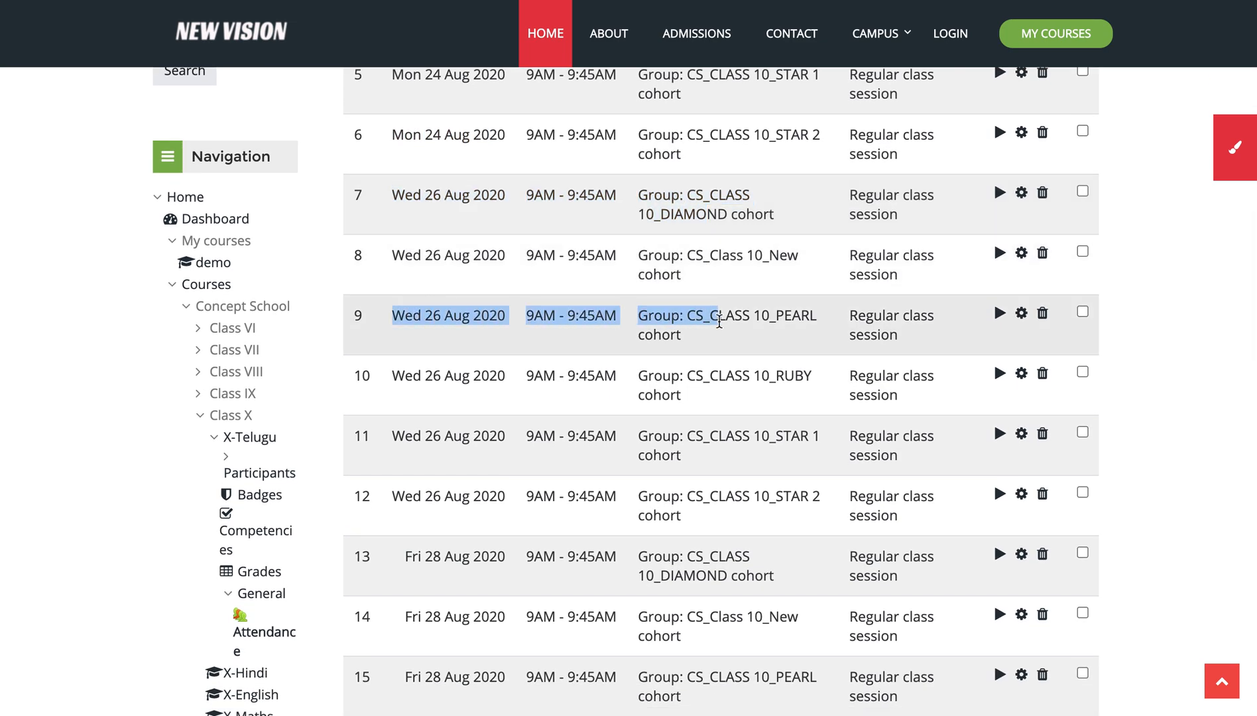
{"action": "left_click_drag", "start_coordinate": [429, 412], "coordinate": [710, 429]}
{"action": "scroll", "coordinate": [710, 435], "scroll_direction": "down", "scroll_amount": 3}
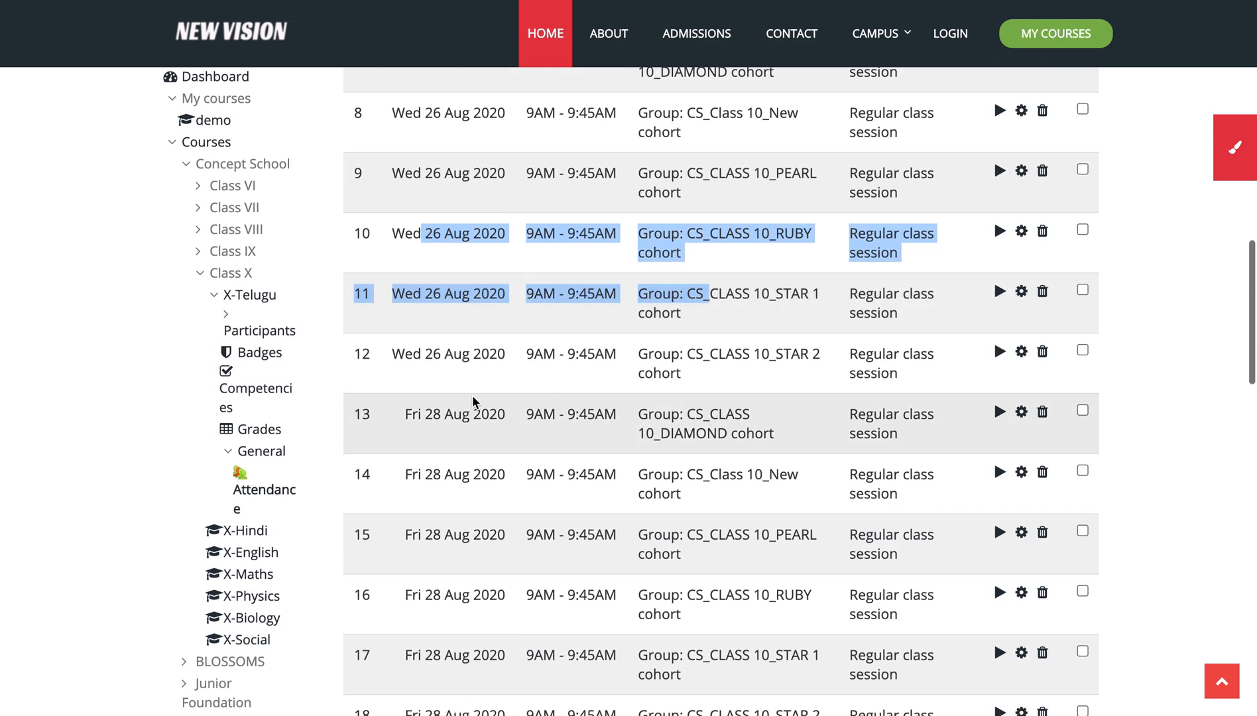
{"action": "left_click_drag", "start_coordinate": [400, 416], "coordinate": [794, 456]}
{"action": "scroll", "coordinate": [757, 453], "scroll_direction": "down", "scroll_amount": 5}
{"action": "scroll", "coordinate": [522, 455], "scroll_direction": "left", "scroll_amount": 2}
{"action": "right_click", "coordinate": [522, 455]}
{"action": "left_click", "coordinate": [387, 472]}
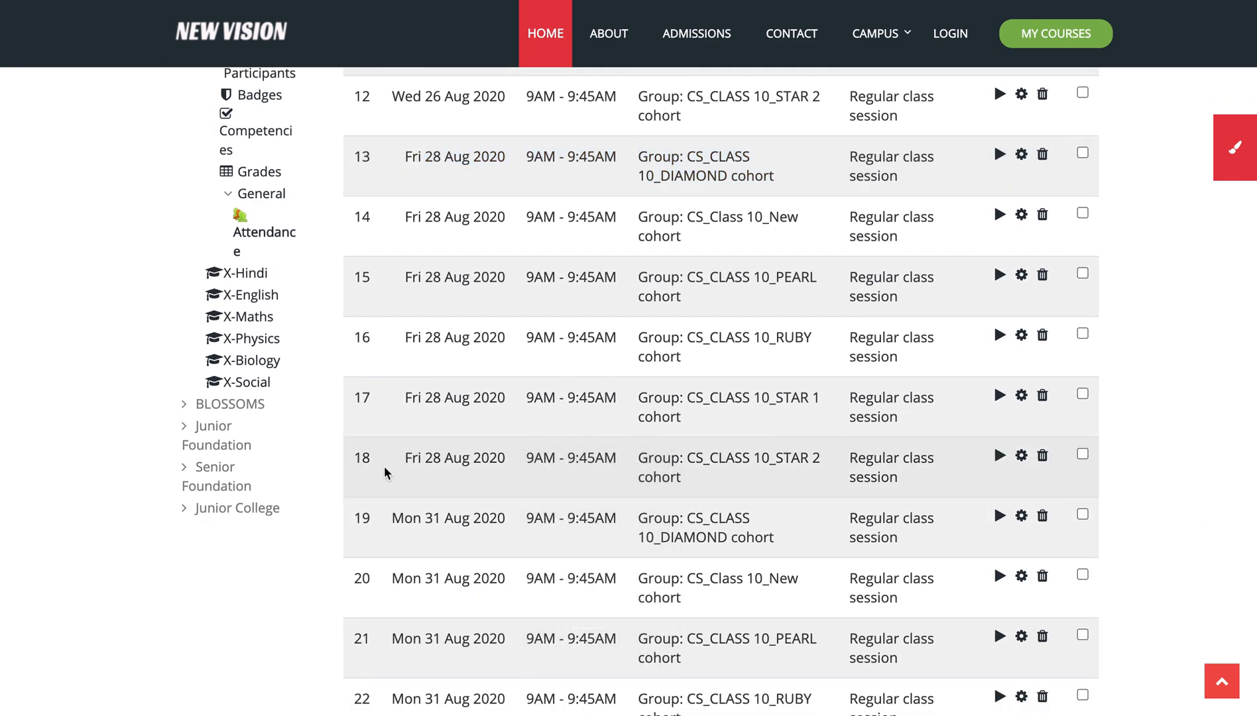
- Check the last generated sessions on Friday 4 September 2020 and return to the start of the session list
{"action": "scroll", "coordinate": [385, 471], "scroll_direction": "down", "scroll_amount": 20}
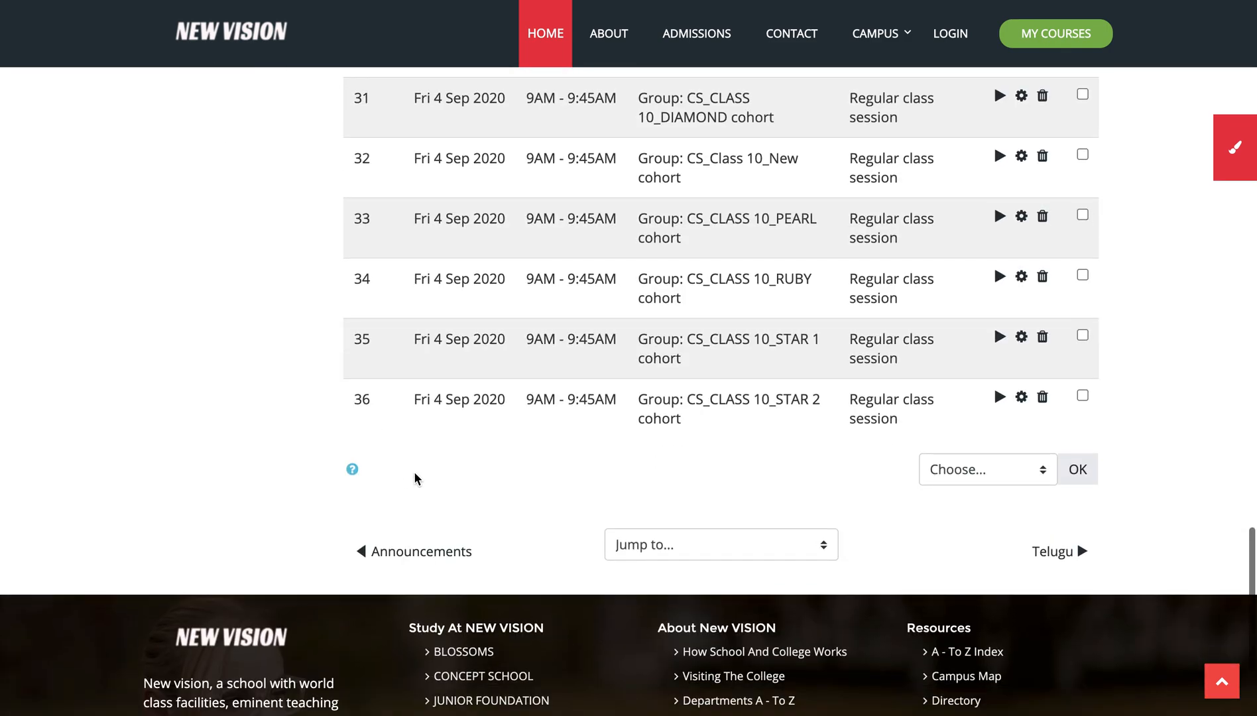
{"action": "left_click_drag", "start_coordinate": [414, 398], "coordinate": [845, 463]}
{"action": "left_click", "coordinate": [846, 462]}
{"action": "scroll", "coordinate": [840, 466], "scroll_direction": "up", "scroll_amount": 4}
{"action": "scroll", "coordinate": [833, 423], "scroll_direction": "up", "scroll_amount": 20}
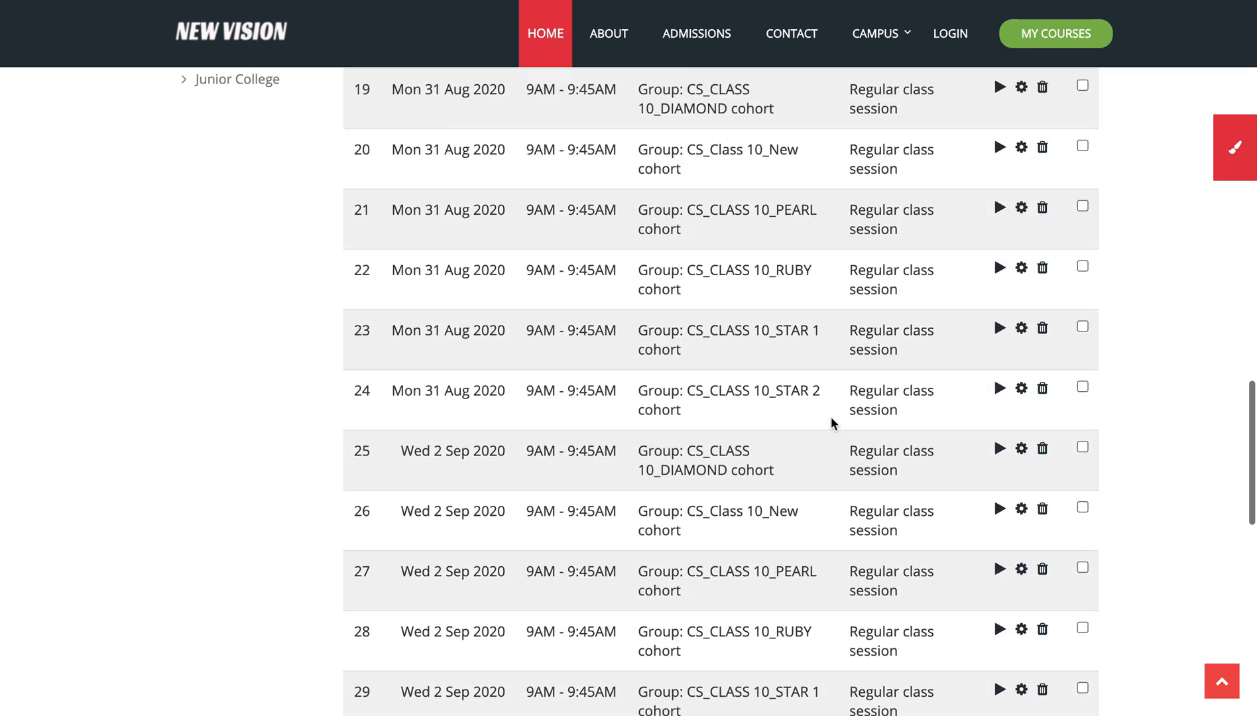
{"action": "scroll", "coordinate": [832, 424], "scroll_direction": "up", "scroll_amount": 6}
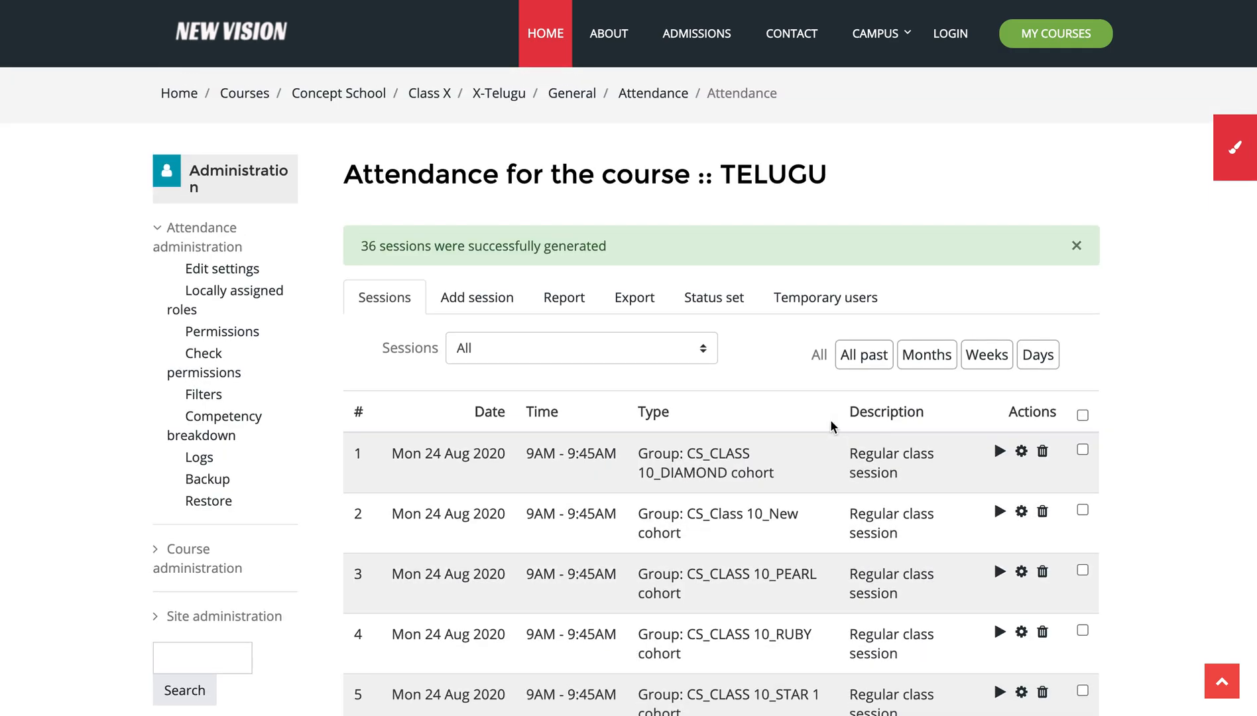
{"action": "scroll", "coordinate": [834, 426], "scroll_direction": "down", "scroll_amount": 1}
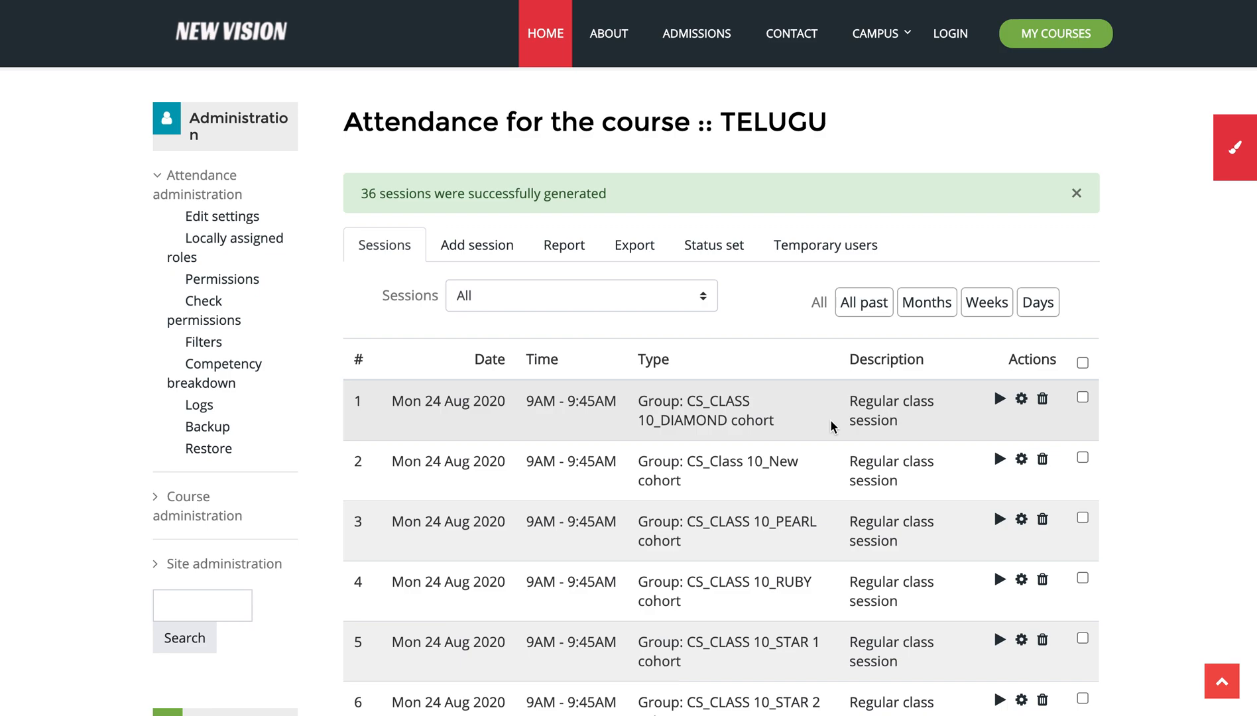
- Open attendance taking for the 24 August 2020 session of the CS_CLASS 10_DIAMOND cohort
{"action": "left_click_drag", "start_coordinate": [394, 400], "coordinate": [509, 406]}
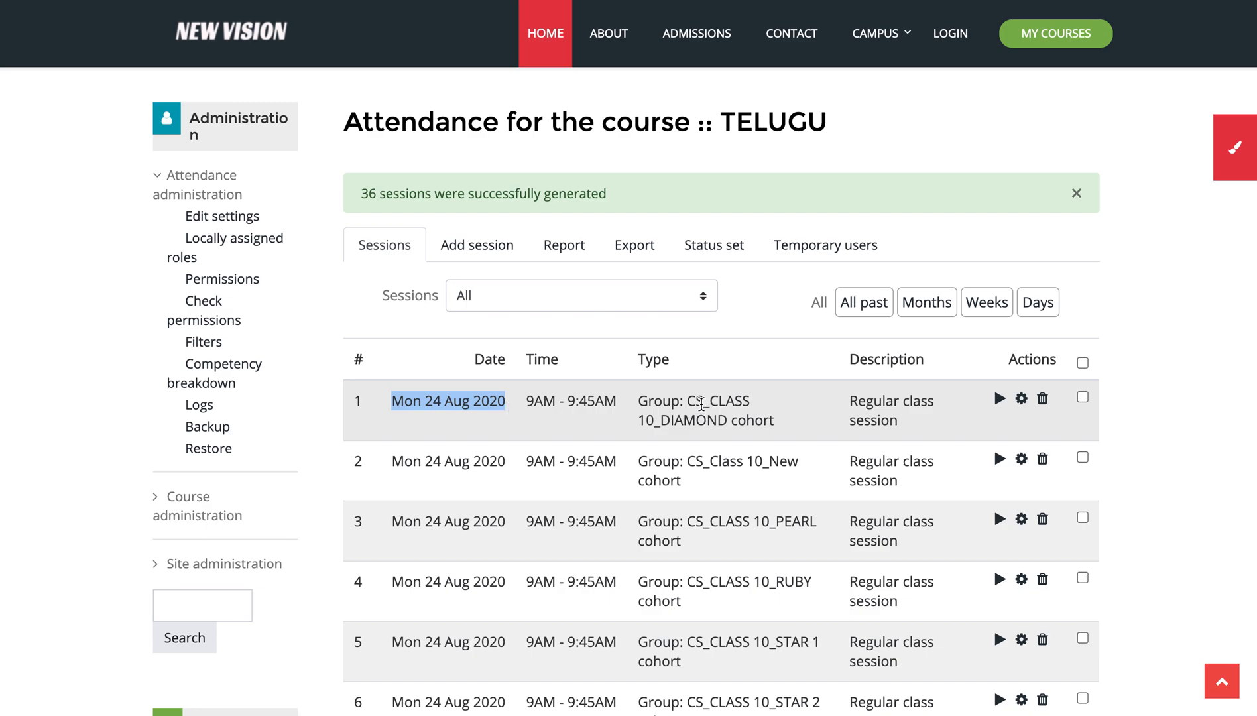
{"action": "left_click_drag", "start_coordinate": [696, 399], "coordinate": [713, 417]}
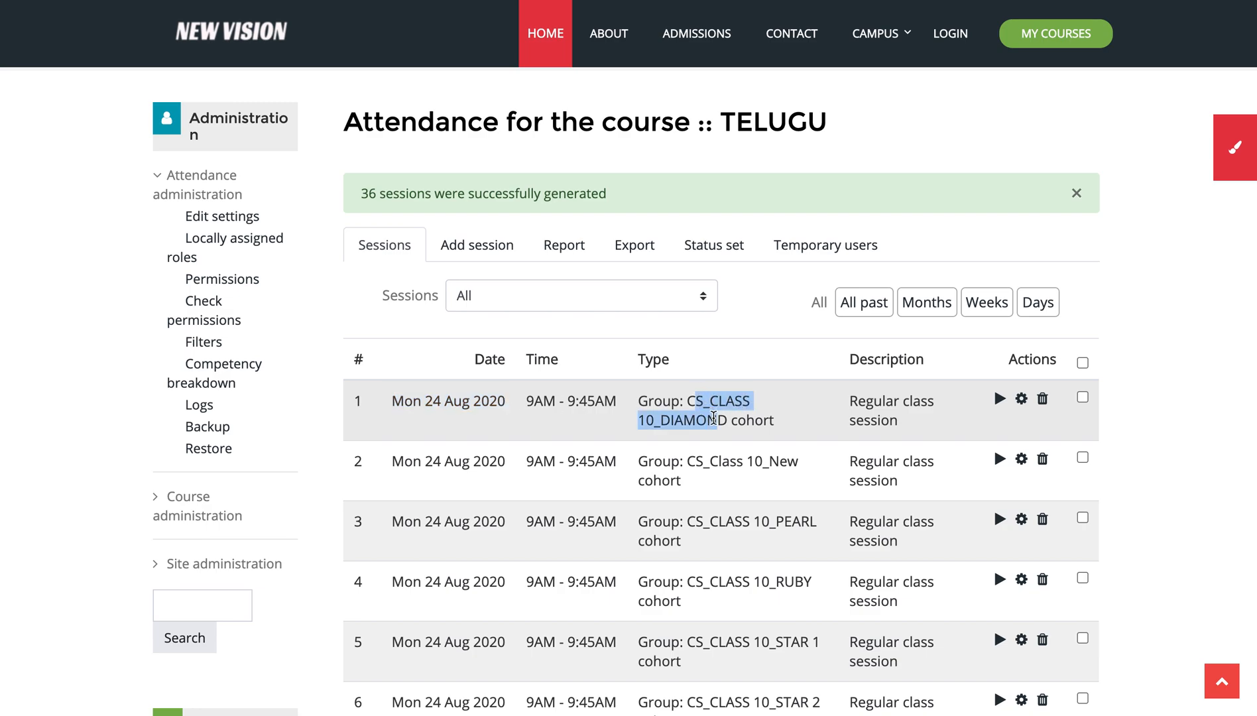
{"action": "left_click", "coordinate": [754, 423]}
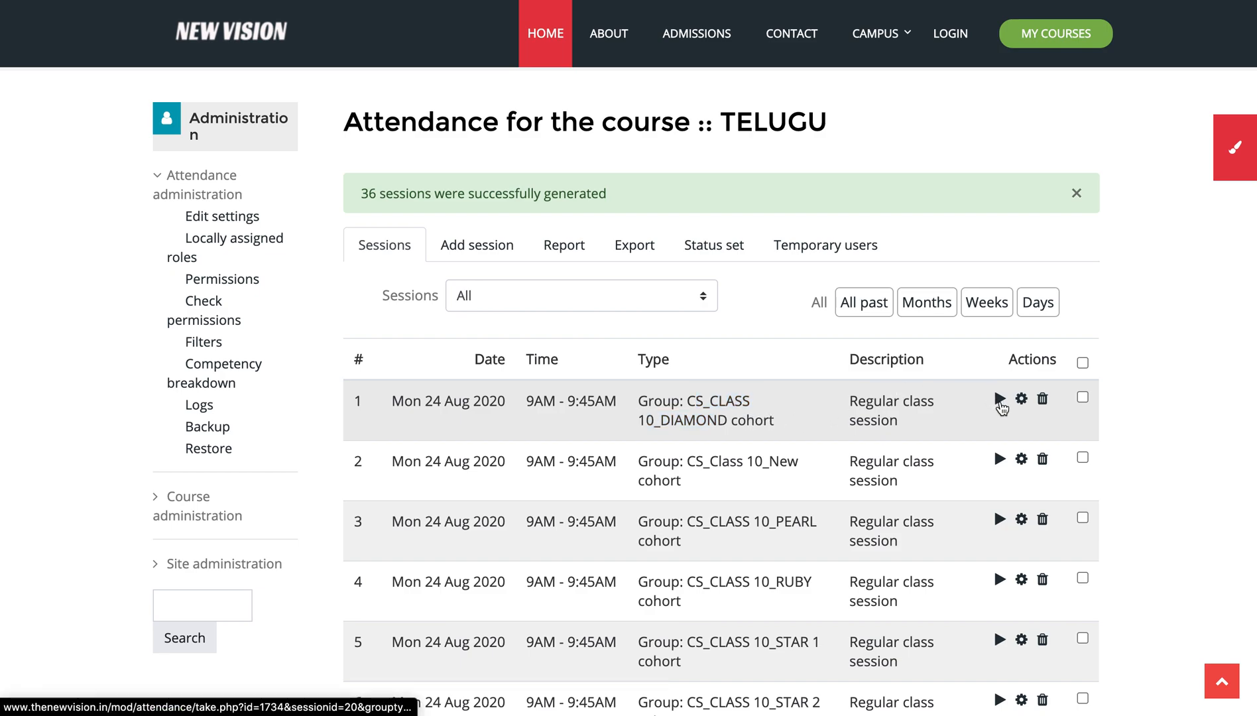
{"action": "double_click", "coordinate": [696, 422]}
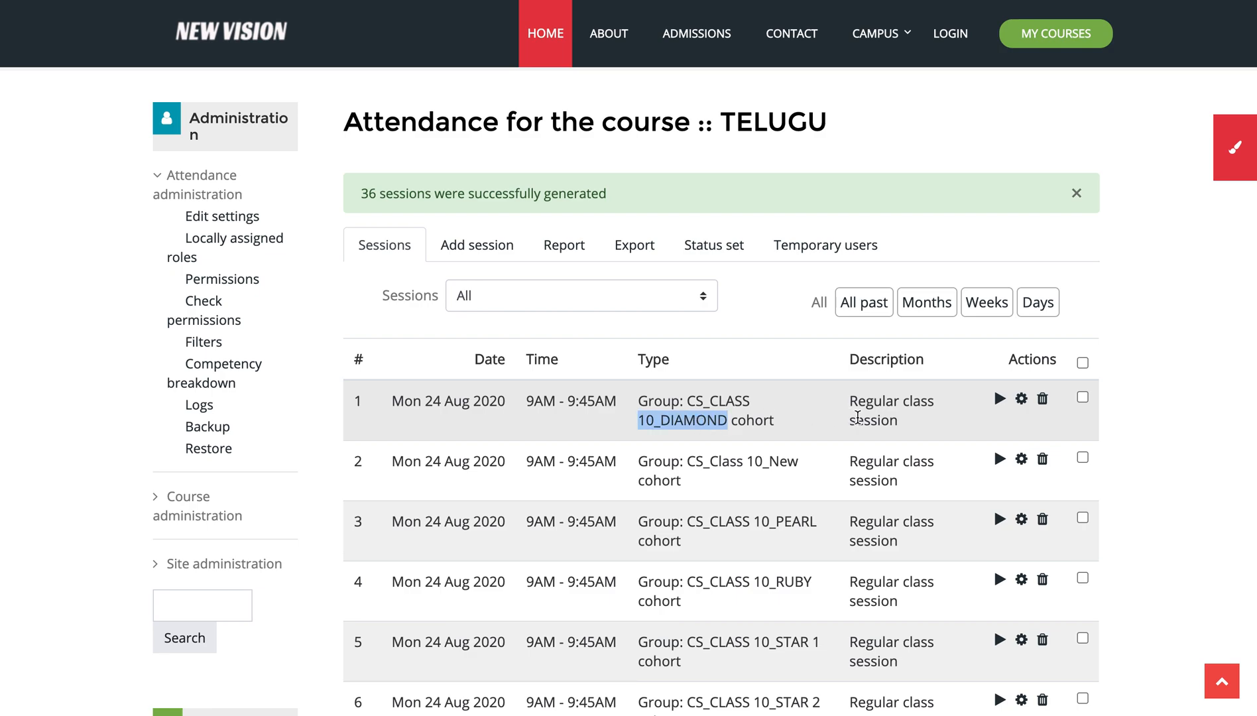
{"action": "left_click", "coordinate": [858, 418]}
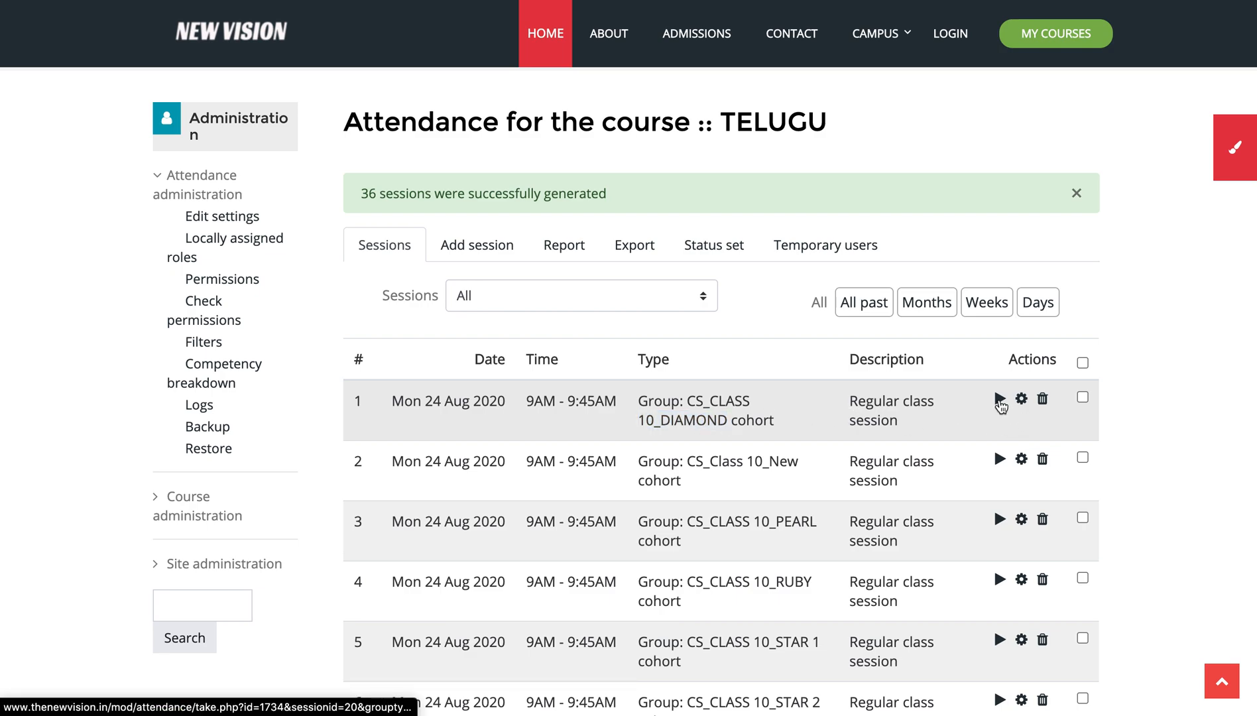
{"action": "left_click", "coordinate": [999, 400]}
- Look through the cohort's whole student list down to the present and absent totals
{"action": "scroll", "coordinate": [1001, 406], "scroll_direction": "down", "scroll_amount": 6}
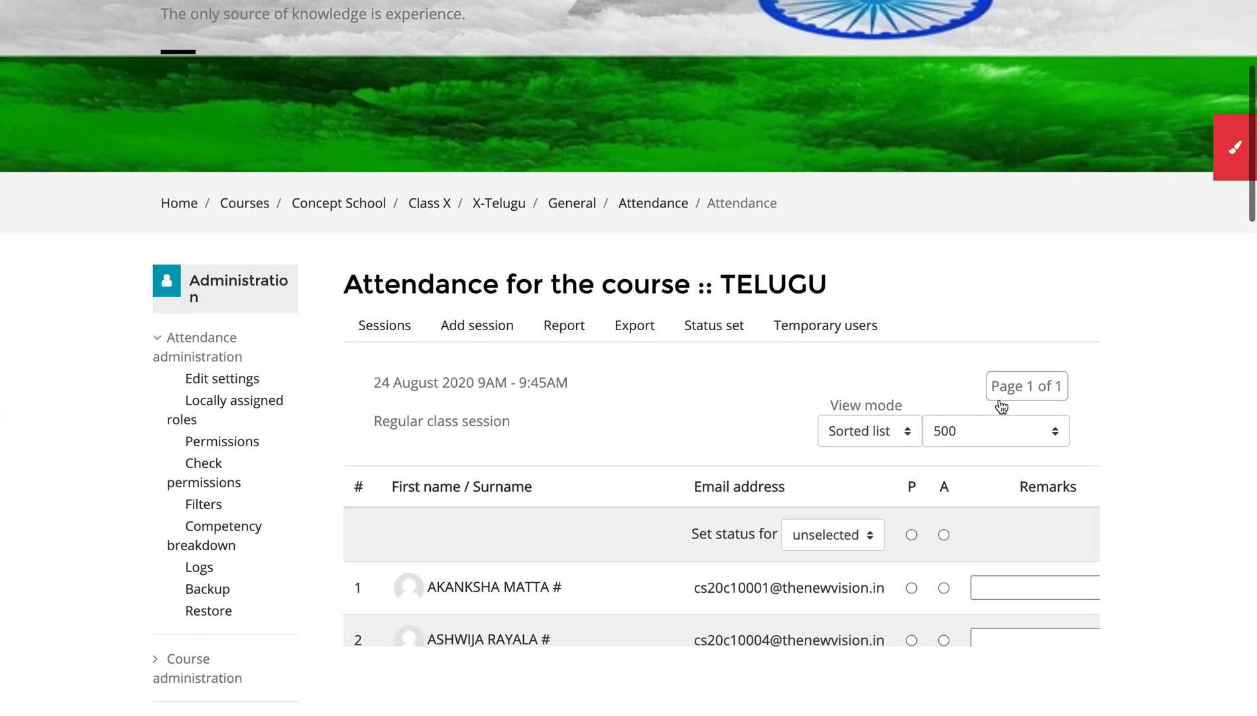
{"action": "scroll", "coordinate": [1001, 406], "scroll_direction": "down", "scroll_amount": 2}
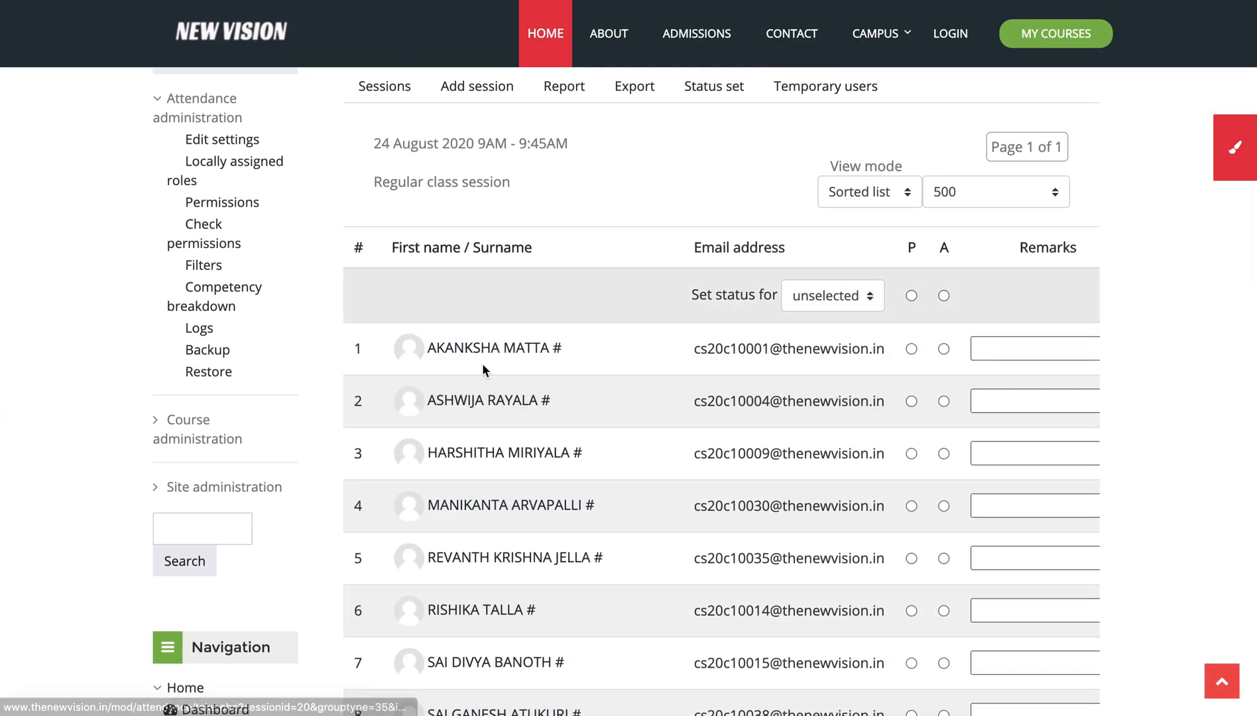
{"action": "scroll", "coordinate": [483, 444], "scroll_direction": "down", "scroll_amount": 9}
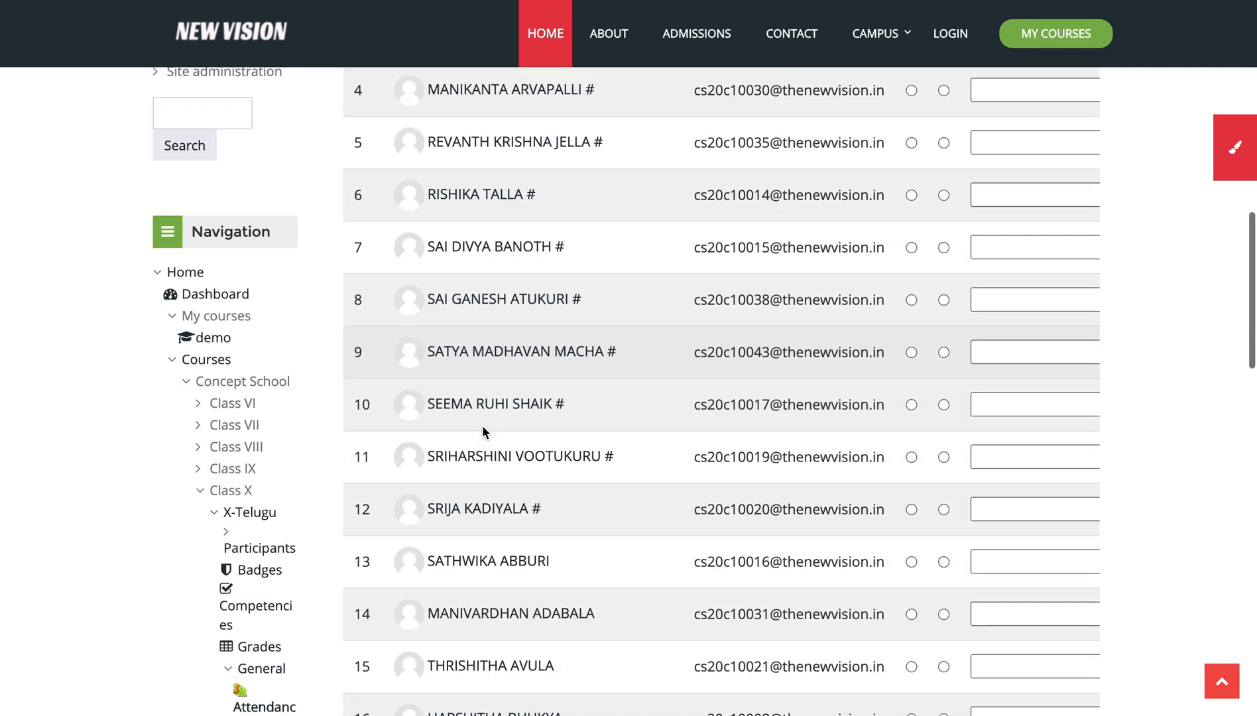
{"action": "scroll", "coordinate": [483, 431], "scroll_direction": "down", "scroll_amount": 20}
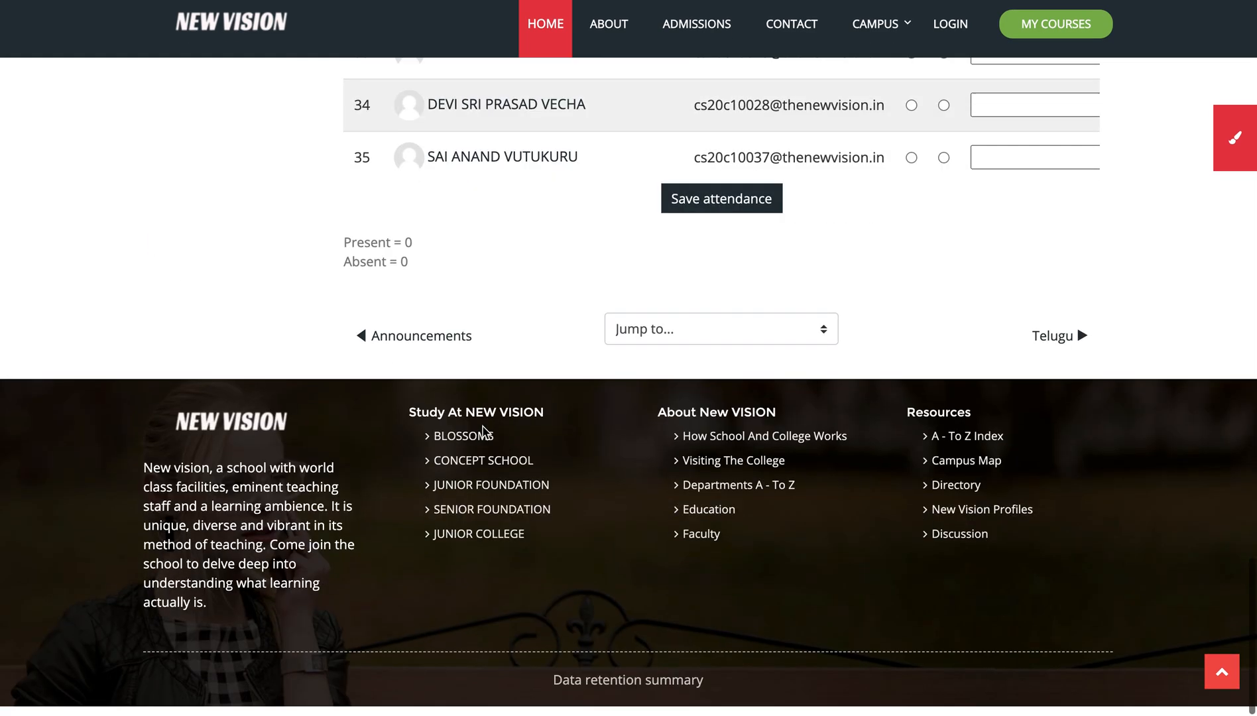
{"action": "scroll", "coordinate": [482, 431], "scroll_direction": "up", "scroll_amount": 2}
{"action": "left_click_drag", "start_coordinate": [347, 267], "coordinate": [381, 266]}
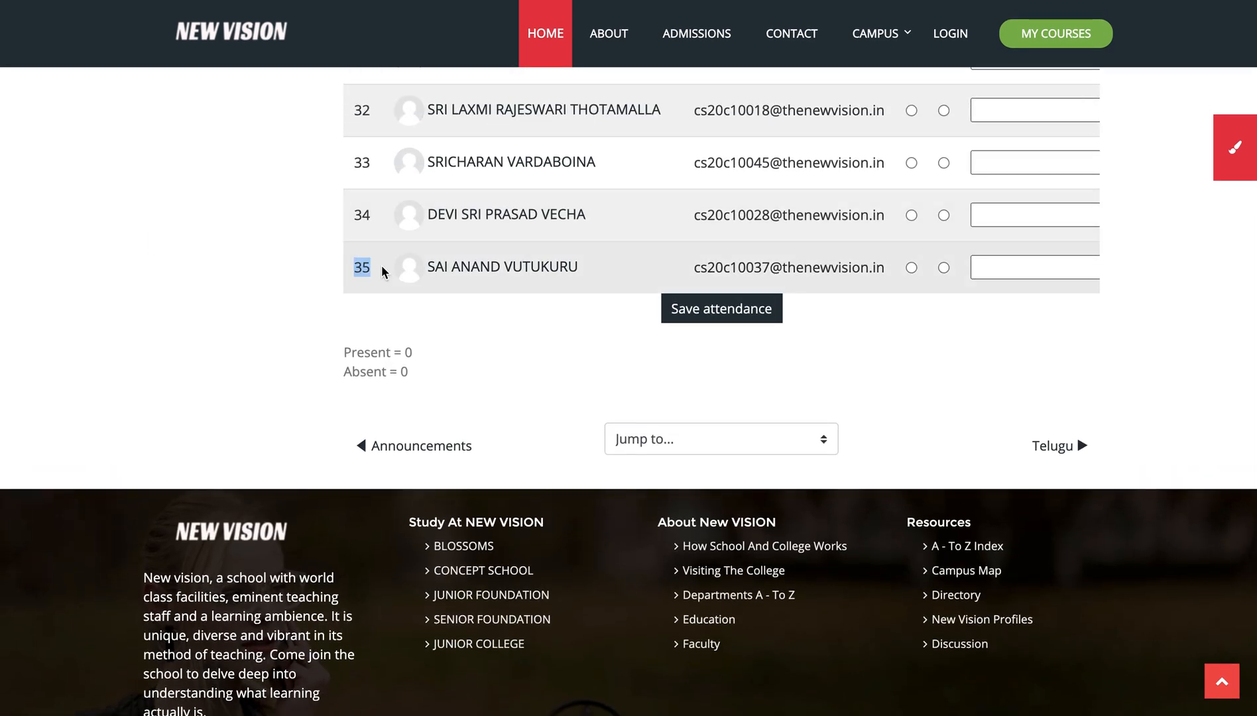
{"action": "left_click_drag", "start_coordinate": [338, 350], "coordinate": [419, 376]}
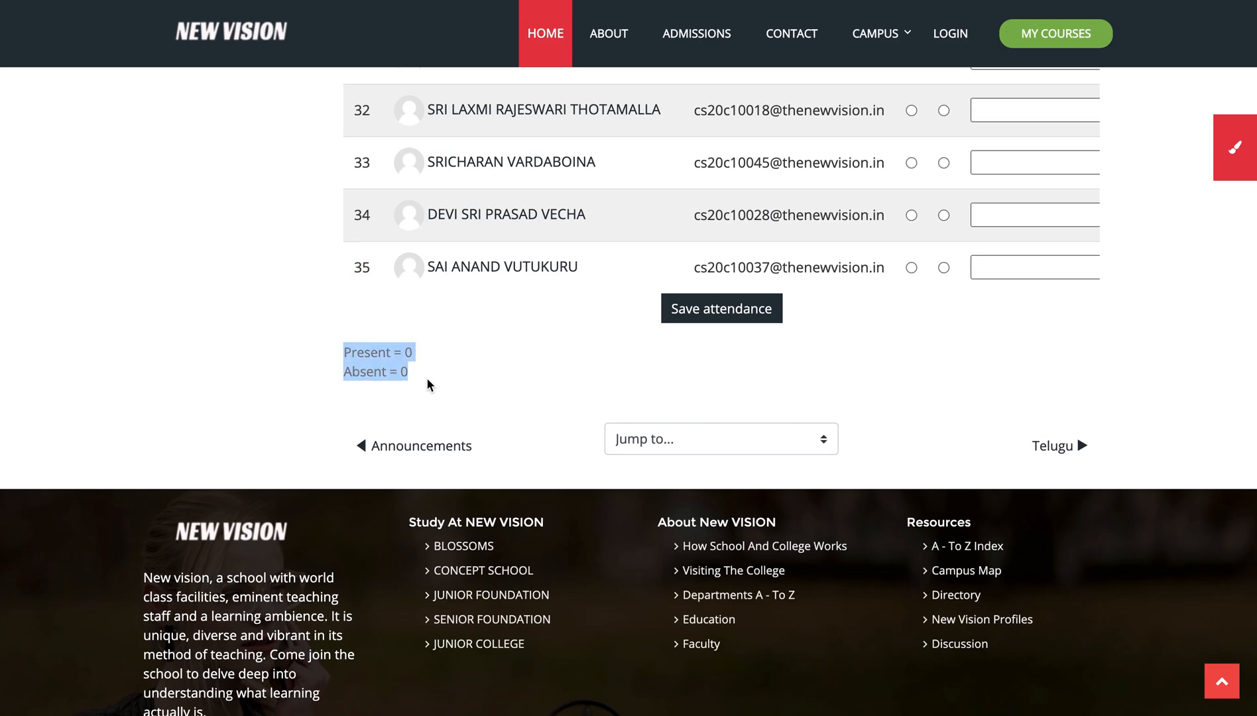
{"action": "left_click", "coordinate": [427, 380]}
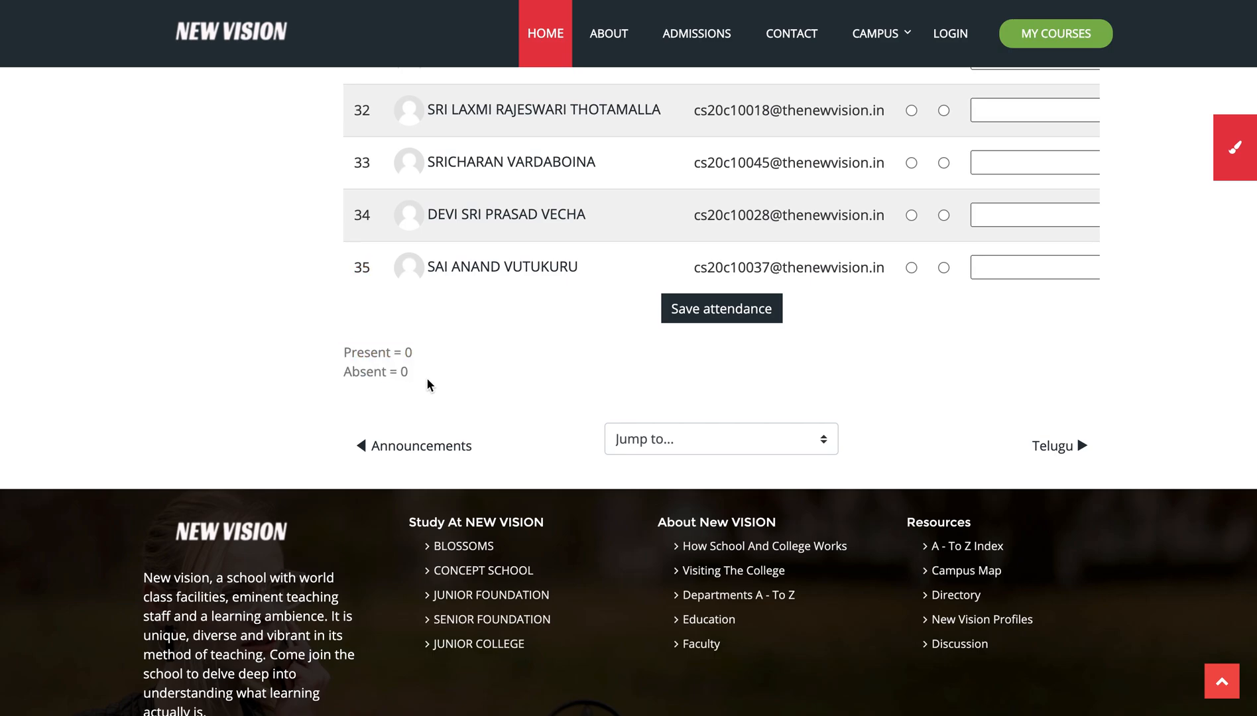
- Return to the start of the student list and examine the P and A status columns
{"action": "scroll", "coordinate": [427, 379], "scroll_direction": "up", "scroll_amount": 20}
{"action": "scroll", "coordinate": [426, 384], "scroll_direction": "up", "scroll_amount": 10}
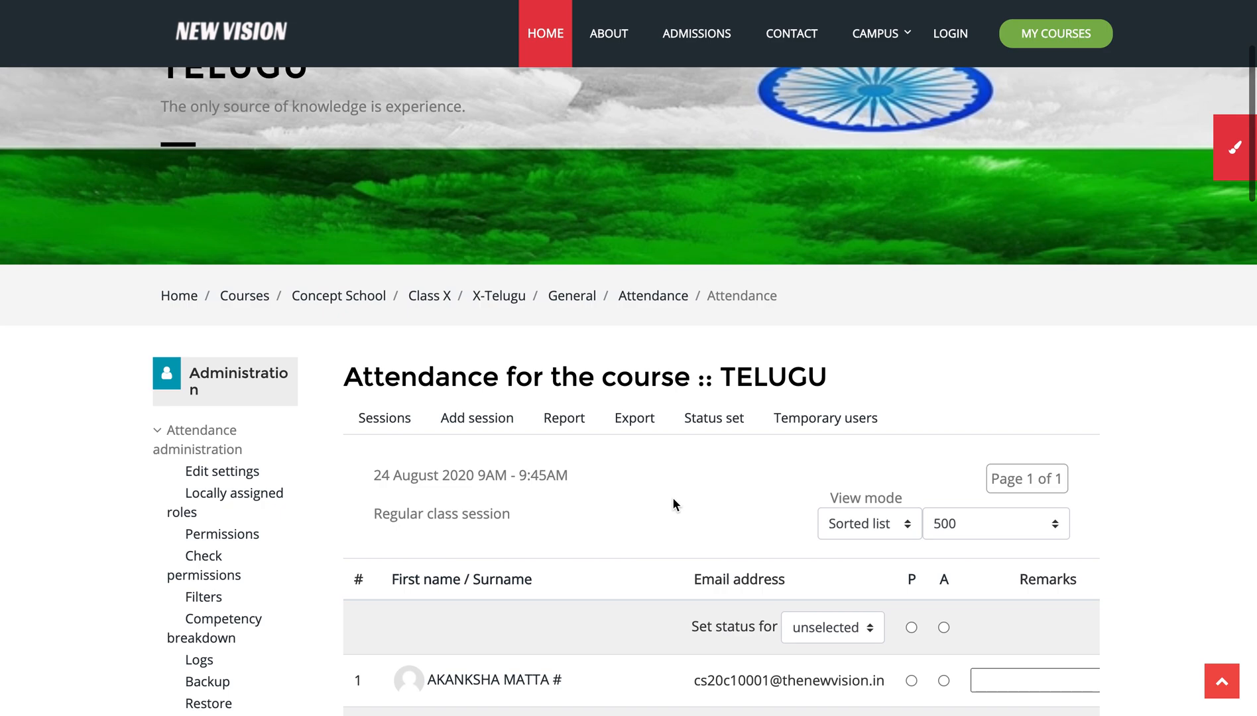
{"action": "scroll", "coordinate": [781, 548], "scroll_direction": "down", "scroll_amount": 2}
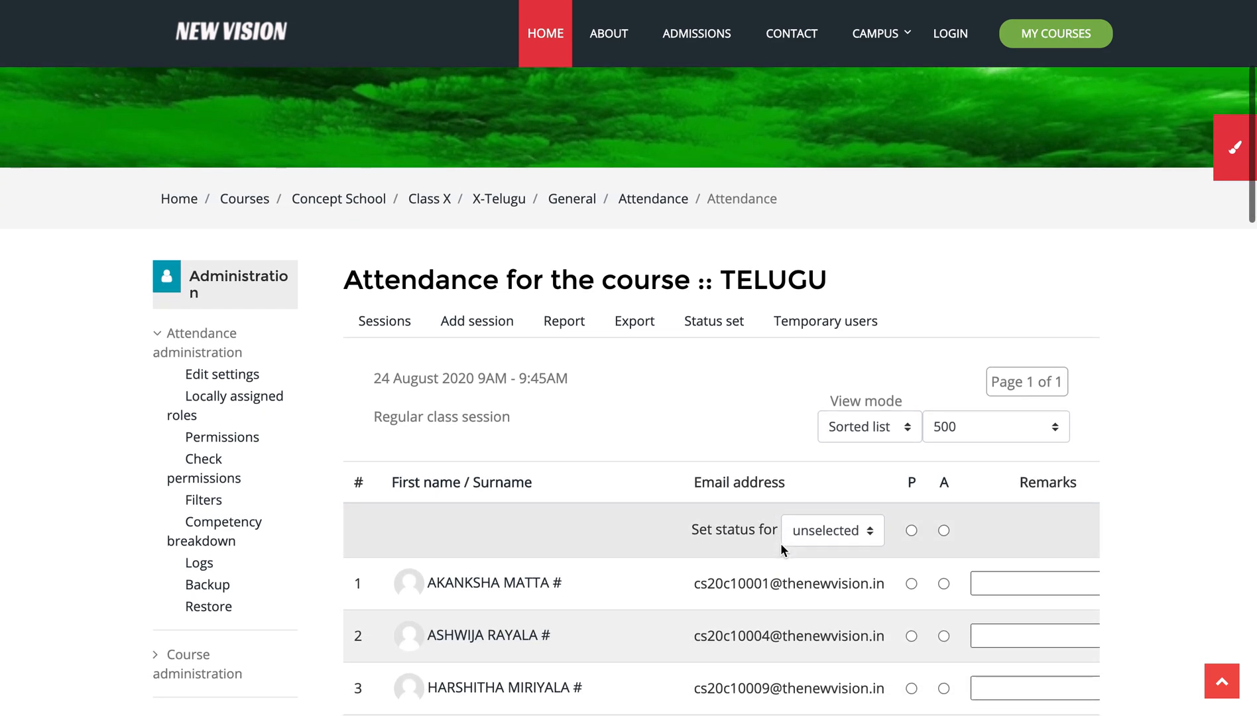
{"action": "double_click", "coordinate": [909, 484]}
{"action": "double_click", "coordinate": [941, 491]}
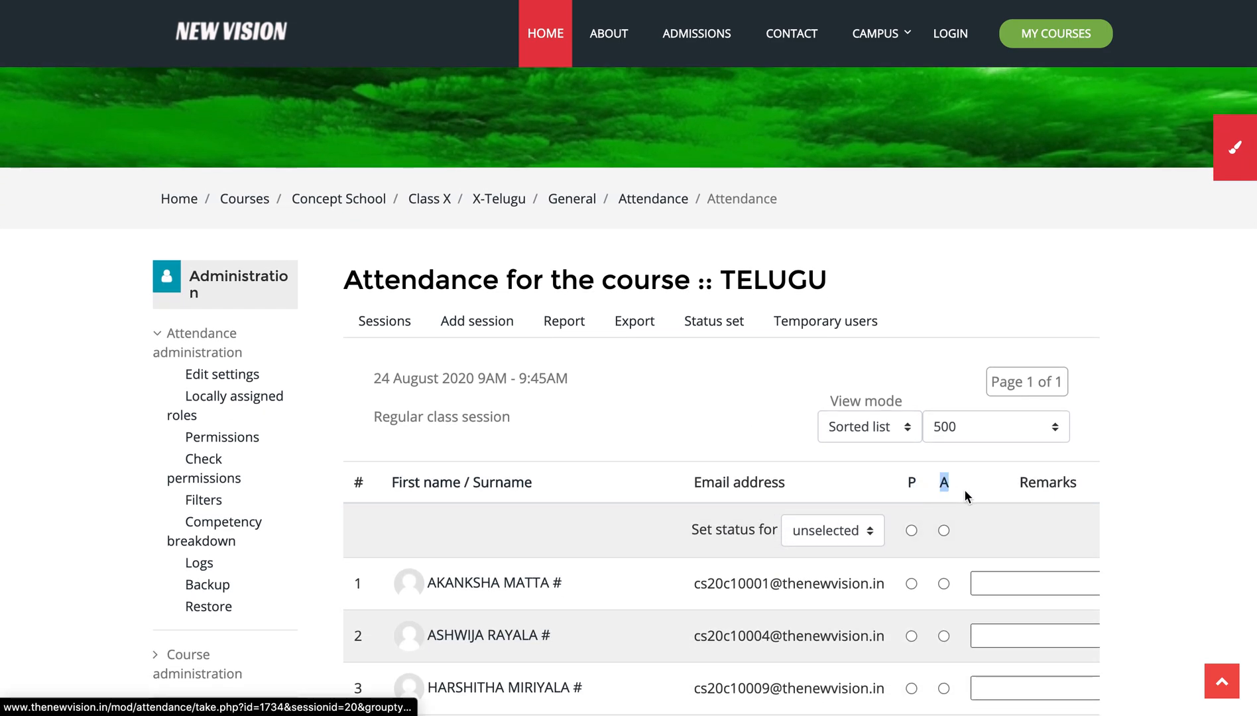
- Set the status of all students in the 24 August 2020 session to P (present) in one go
{"action": "left_click", "coordinate": [1148, 466]}
{"action": "scroll", "coordinate": [1169, 466], "scroll_direction": "down", "scroll_amount": 2}
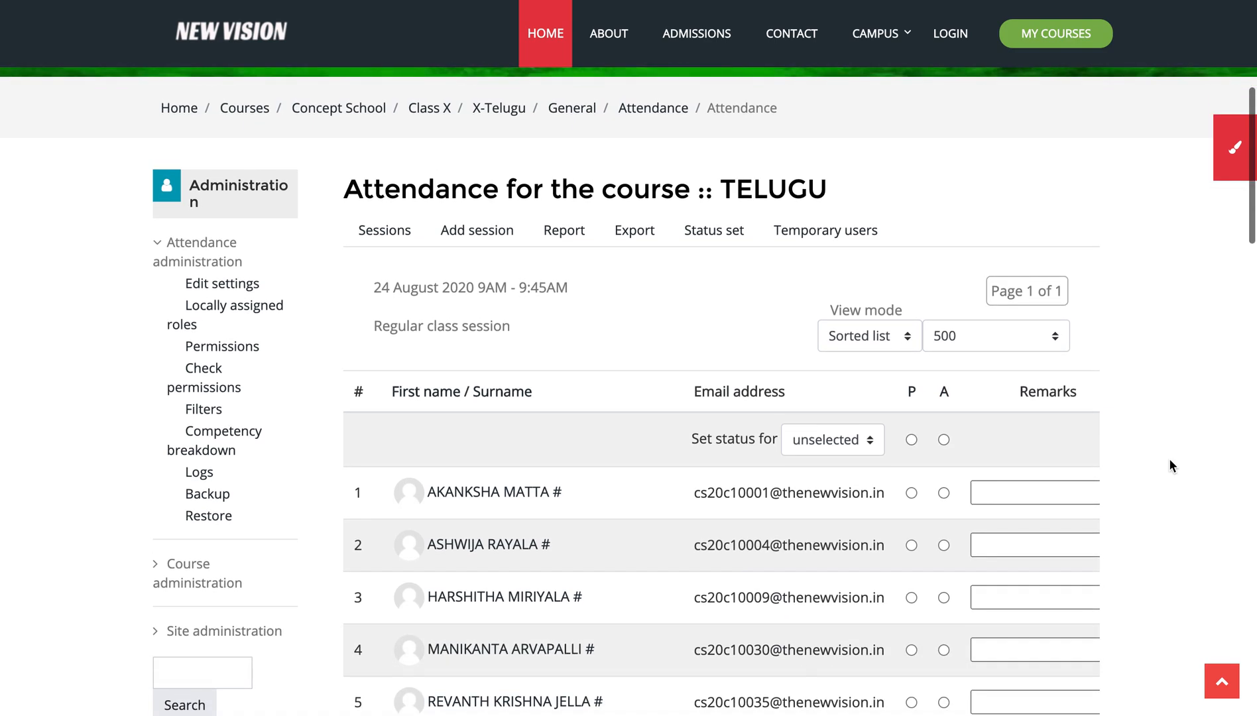
{"action": "left_click_drag", "start_coordinate": [692, 441], "coordinate": [774, 442]}
{"action": "left_click", "coordinate": [828, 443]}
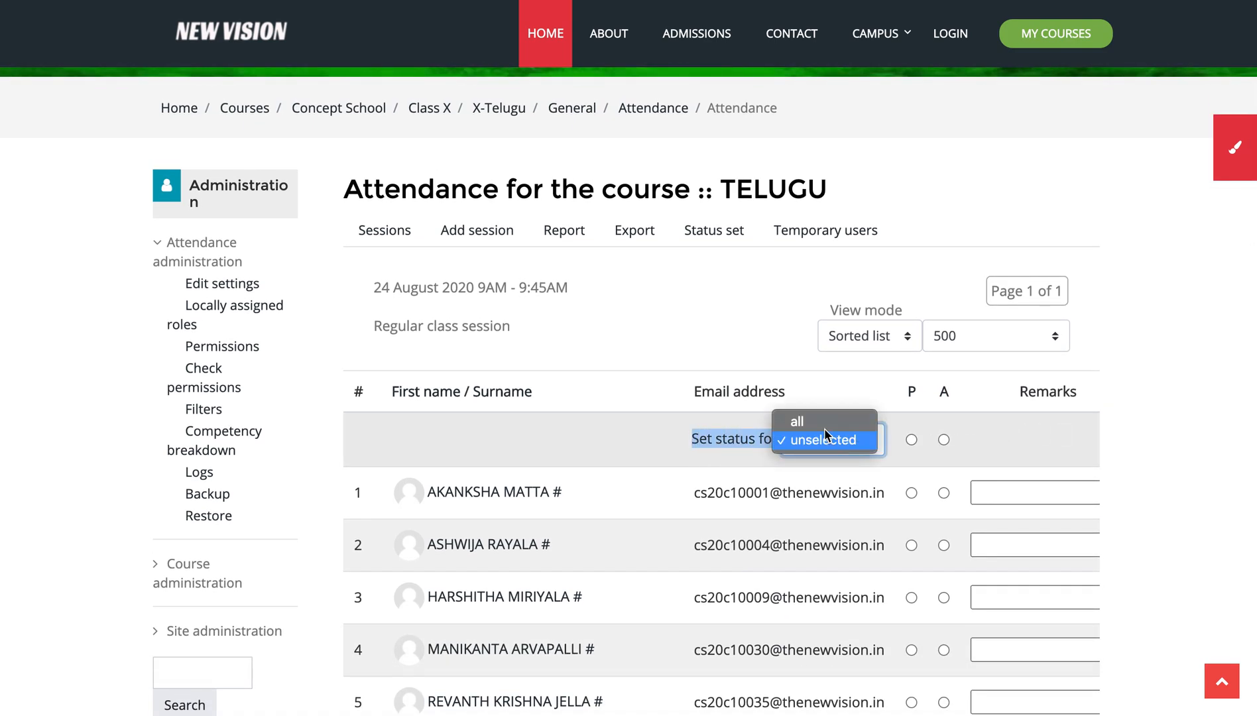
{"action": "left_click", "coordinate": [821, 419]}
{"action": "left_click", "coordinate": [824, 385]}
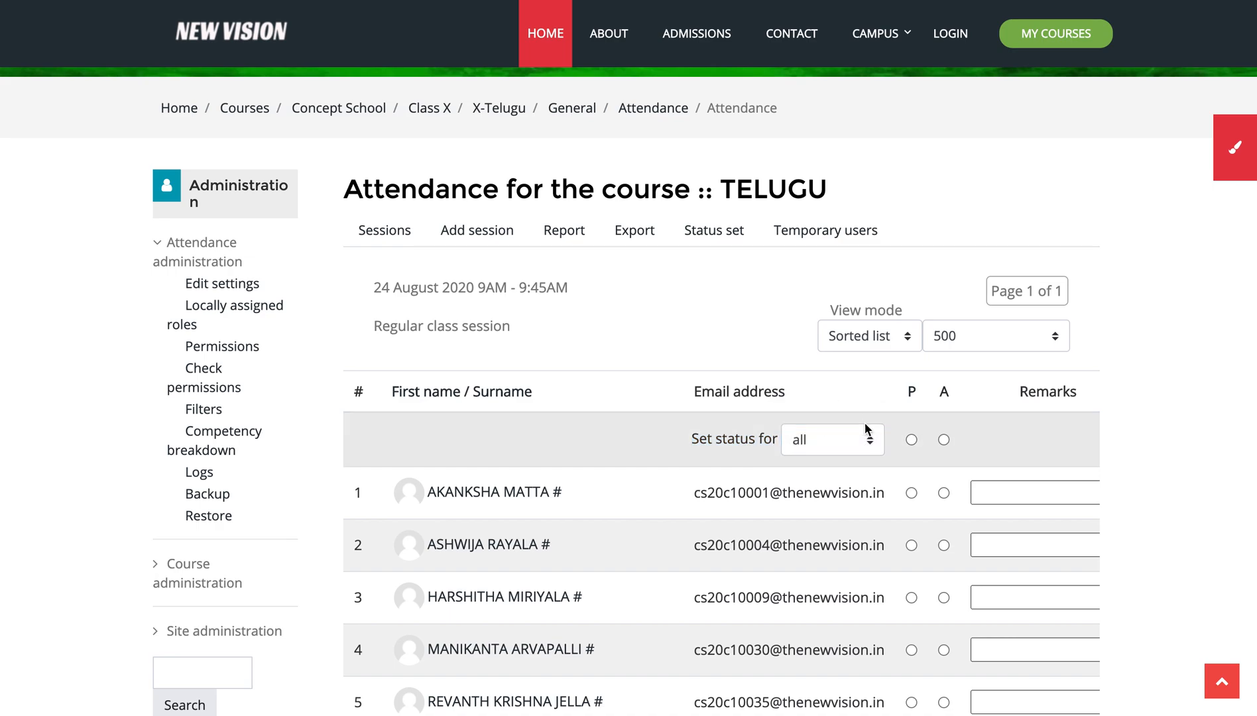
{"action": "left_click", "coordinate": [910, 440]}
- Check the P marks through the cohort's whole student list and return to its beginning
{"action": "scroll", "coordinate": [909, 442], "scroll_direction": "down", "scroll_amount": 3}
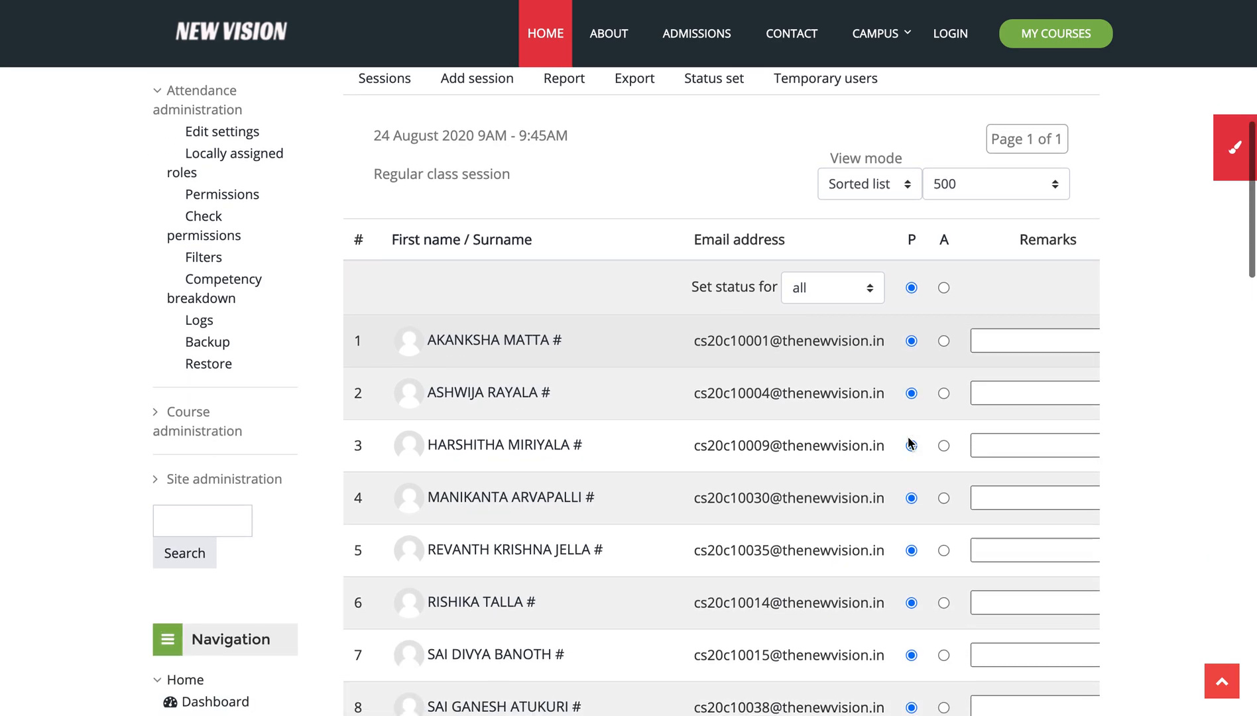
{"action": "scroll", "coordinate": [908, 438], "scroll_direction": "down", "scroll_amount": 20}
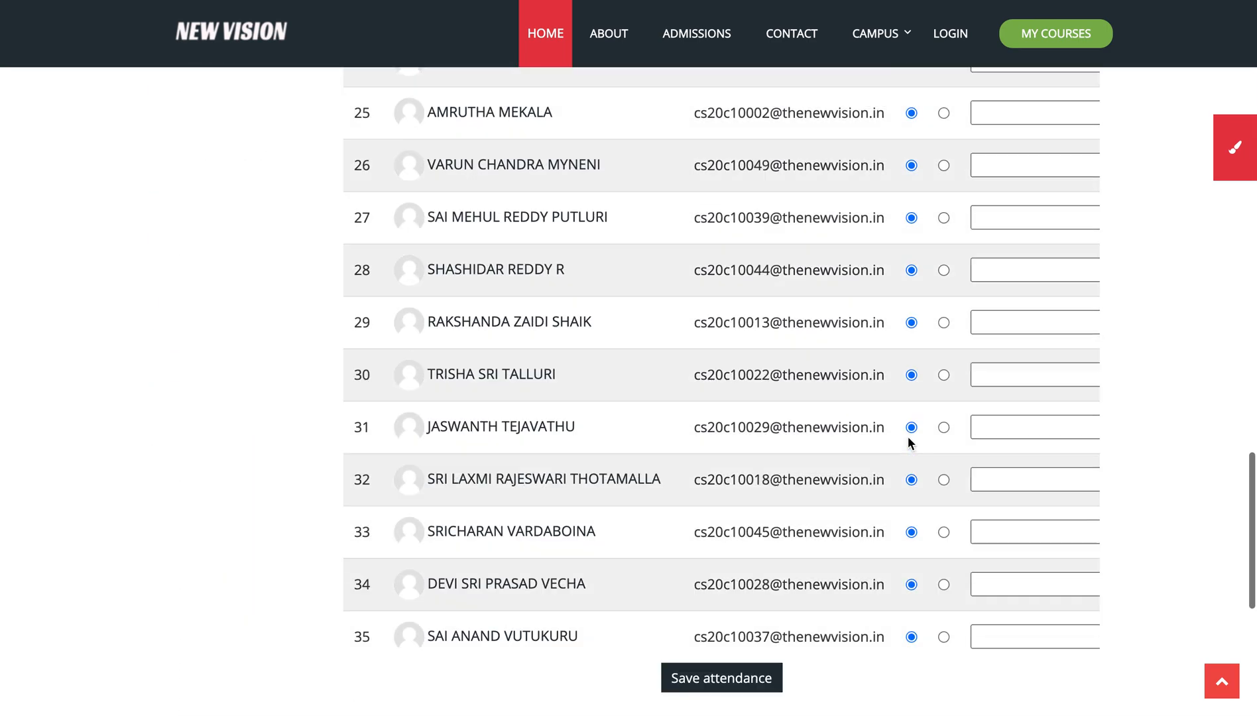
{"action": "scroll", "coordinate": [907, 437], "scroll_direction": "down", "scroll_amount": 6}
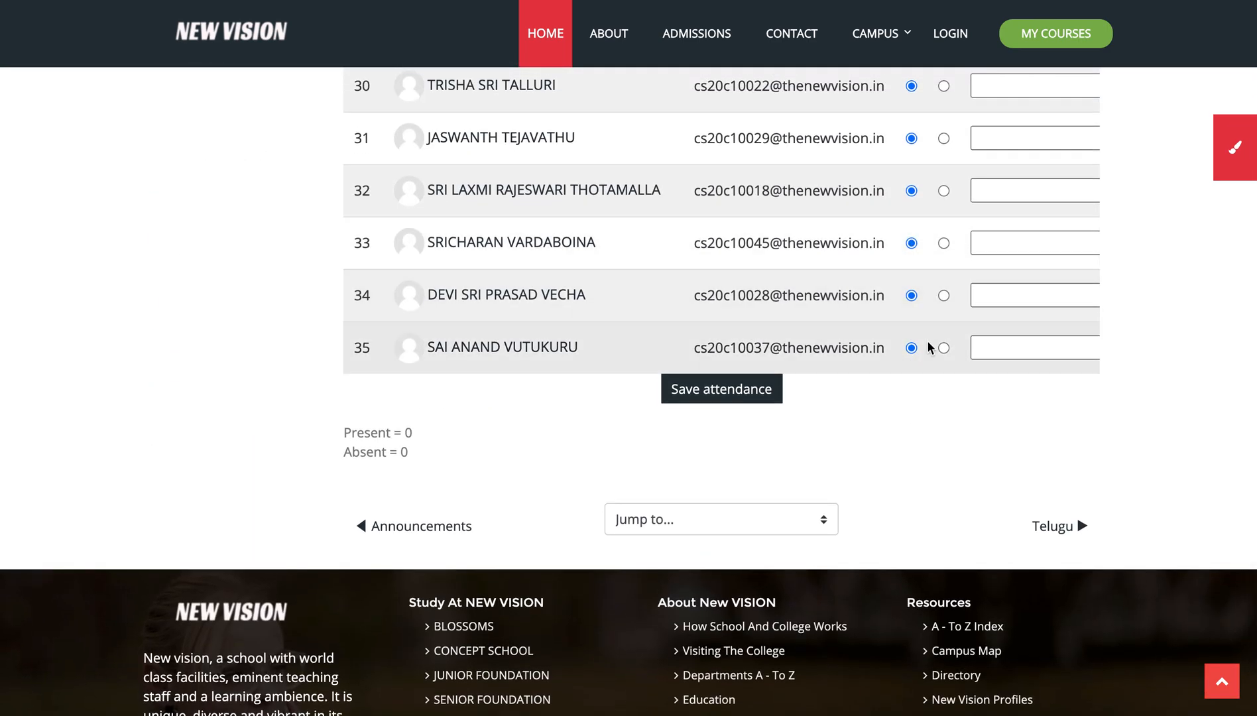
{"action": "scroll", "coordinate": [926, 340], "scroll_direction": "up", "scroll_amount": 14}
{"action": "scroll", "coordinate": [926, 340], "scroll_direction": "up", "scroll_amount": 12}
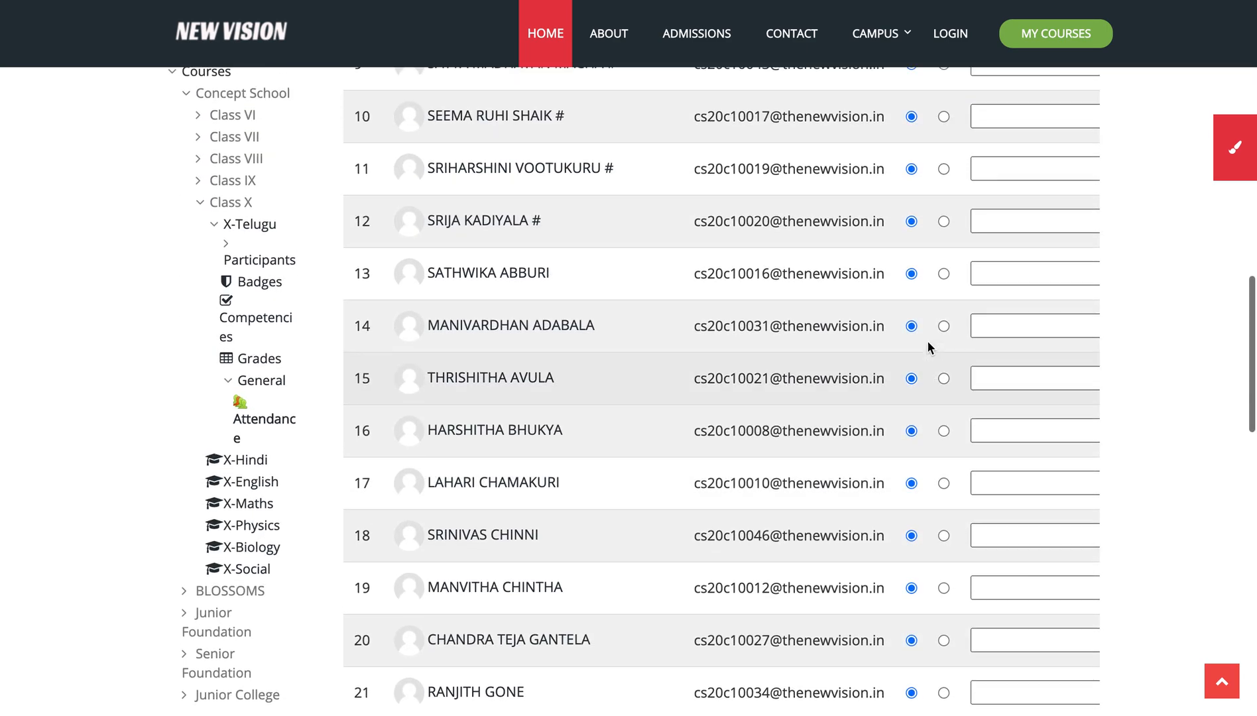
{"action": "scroll", "coordinate": [927, 342], "scroll_direction": "up", "scroll_amount": 2}
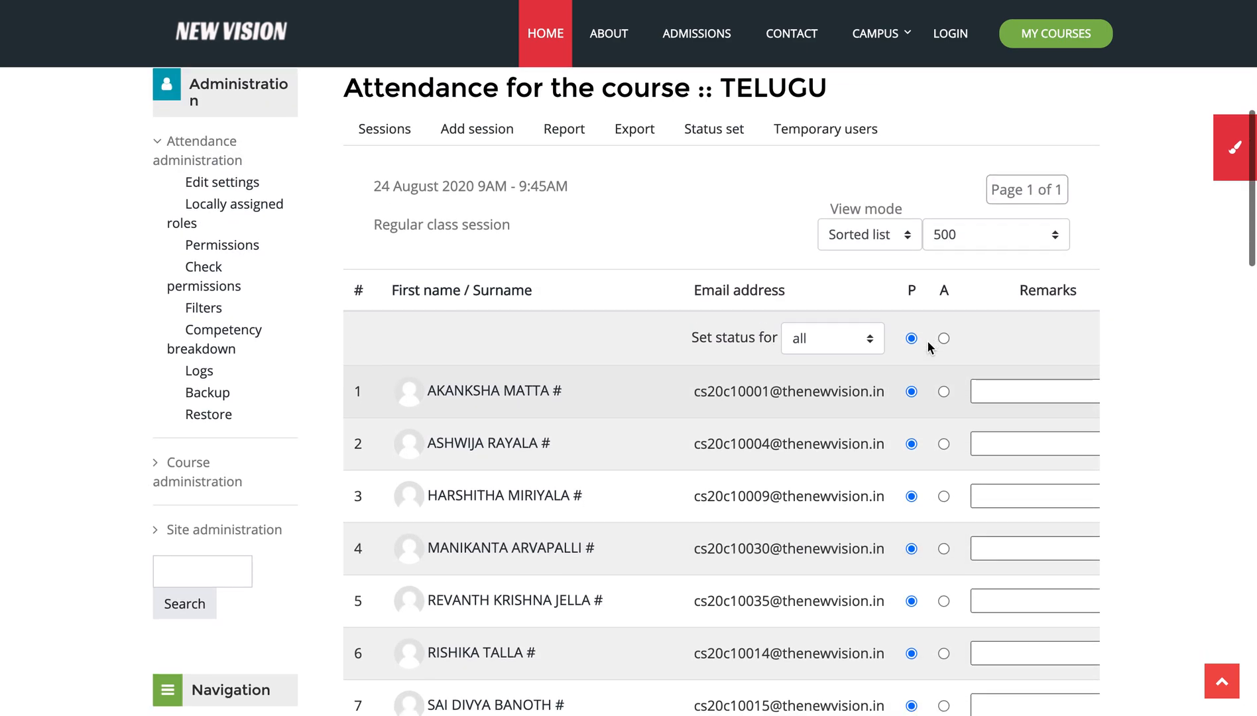
- Mark the students in rows 3, 6, 10, 15 and 19 as absent (A)
{"action": "scroll", "coordinate": [927, 334], "scroll_direction": "down", "scroll_amount": 1}
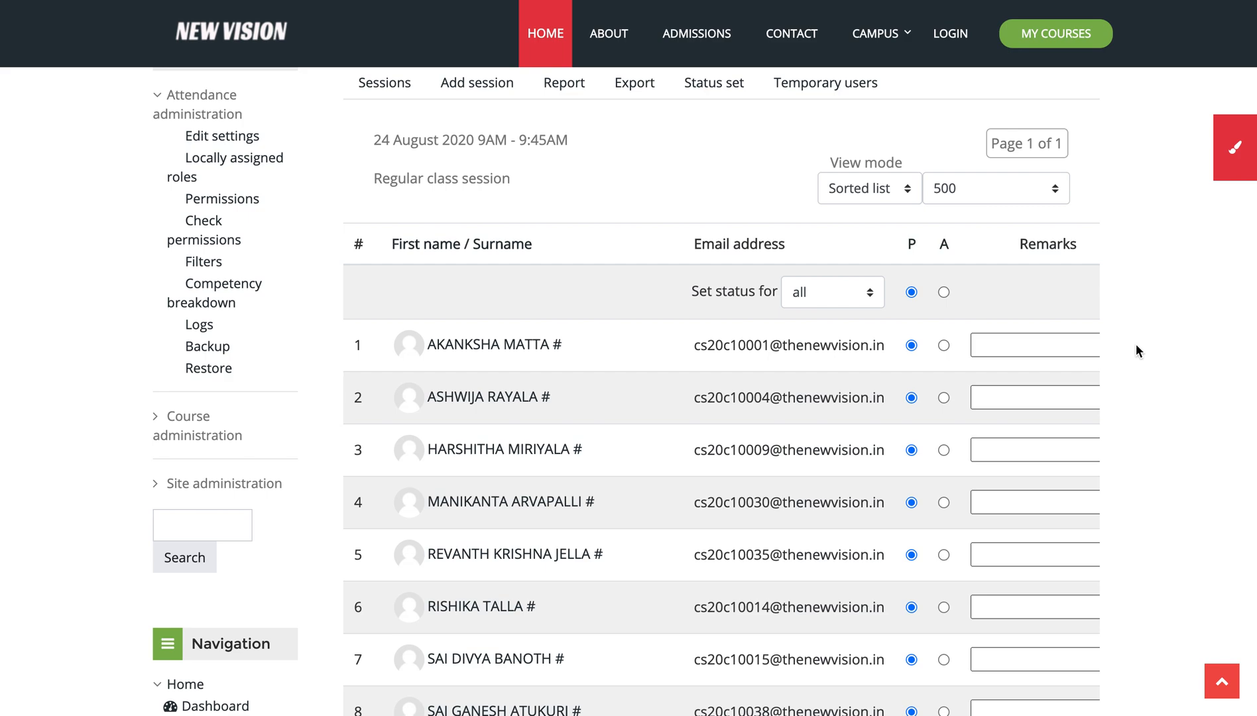
{"action": "scroll", "coordinate": [1136, 348], "scroll_direction": "down", "scroll_amount": 2}
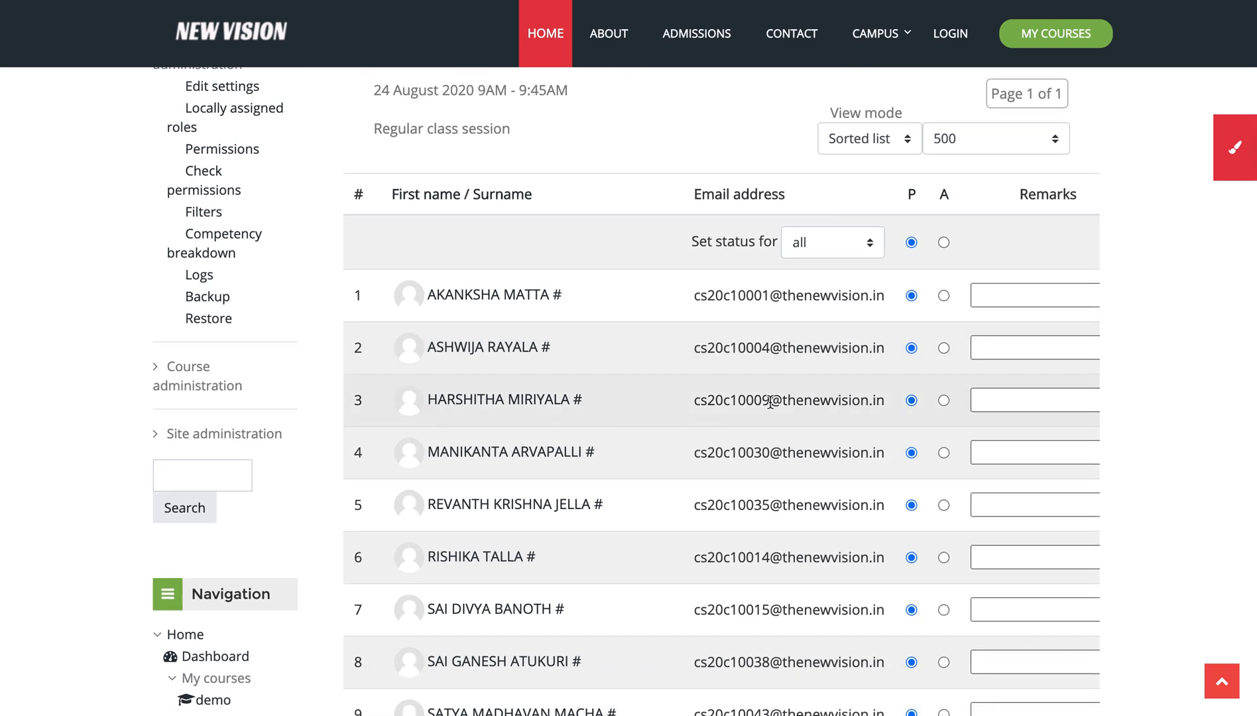
{"action": "scroll", "coordinate": [945, 405], "scroll_direction": "down", "scroll_amount": 3}
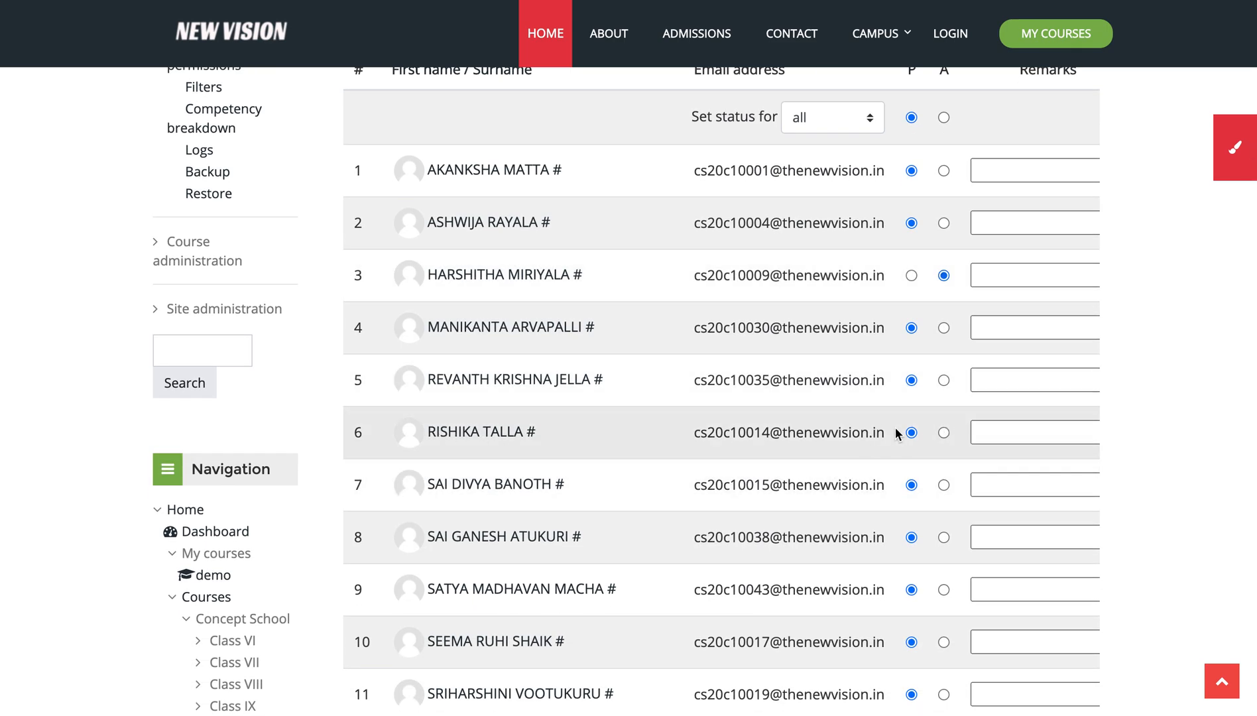
{"action": "scroll", "coordinate": [944, 434], "scroll_direction": "down", "scroll_amount": 5}
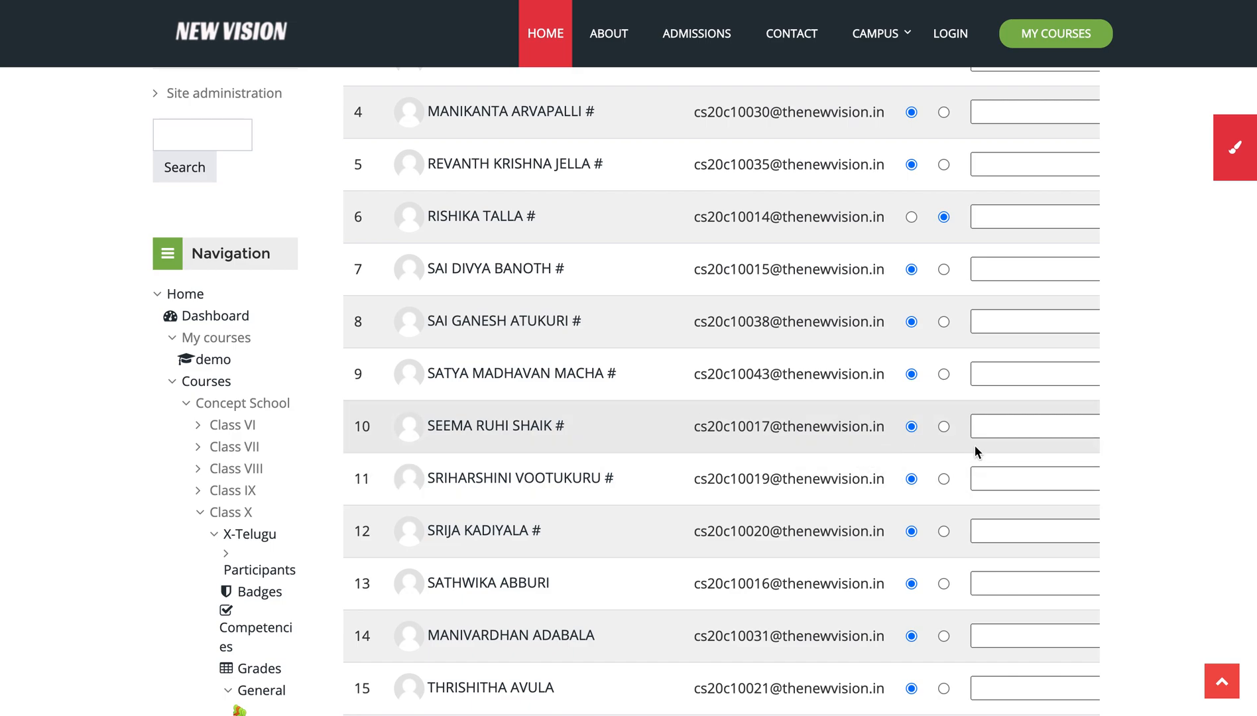
{"action": "scroll", "coordinate": [944, 427], "scroll_direction": "down", "scroll_amount": 5}
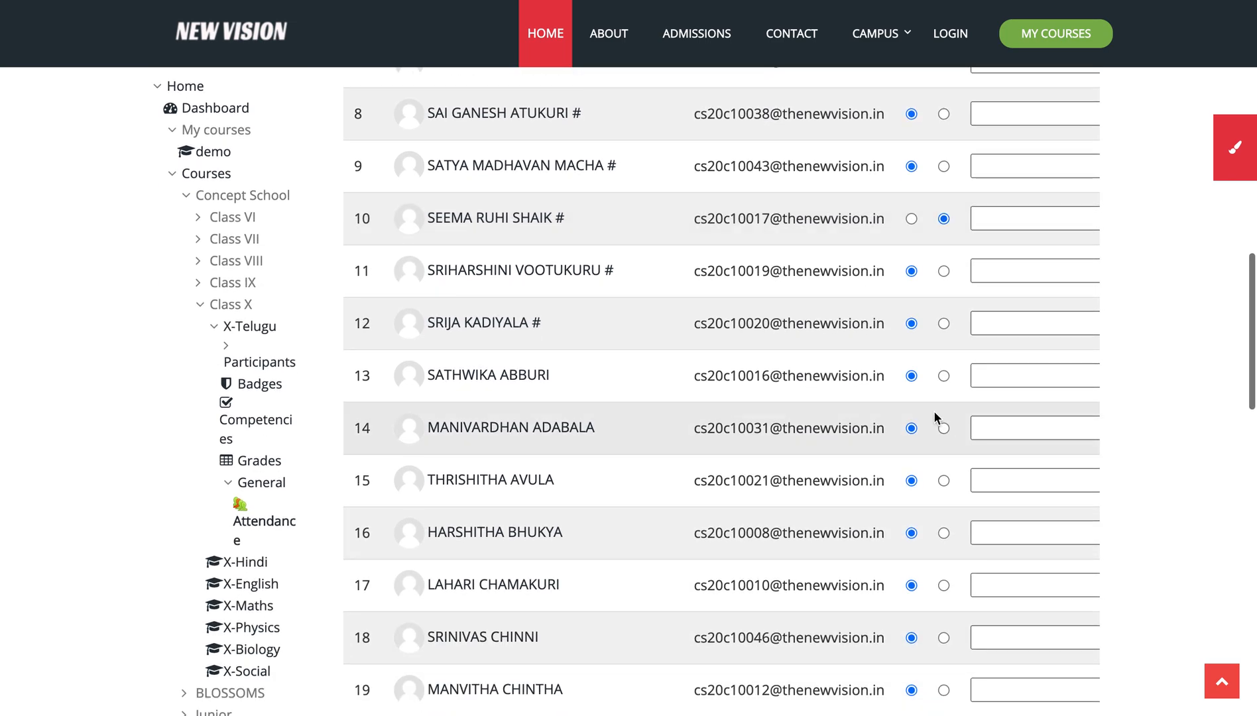
{"action": "scroll", "coordinate": [945, 481], "scroll_direction": "down", "scroll_amount": 5}
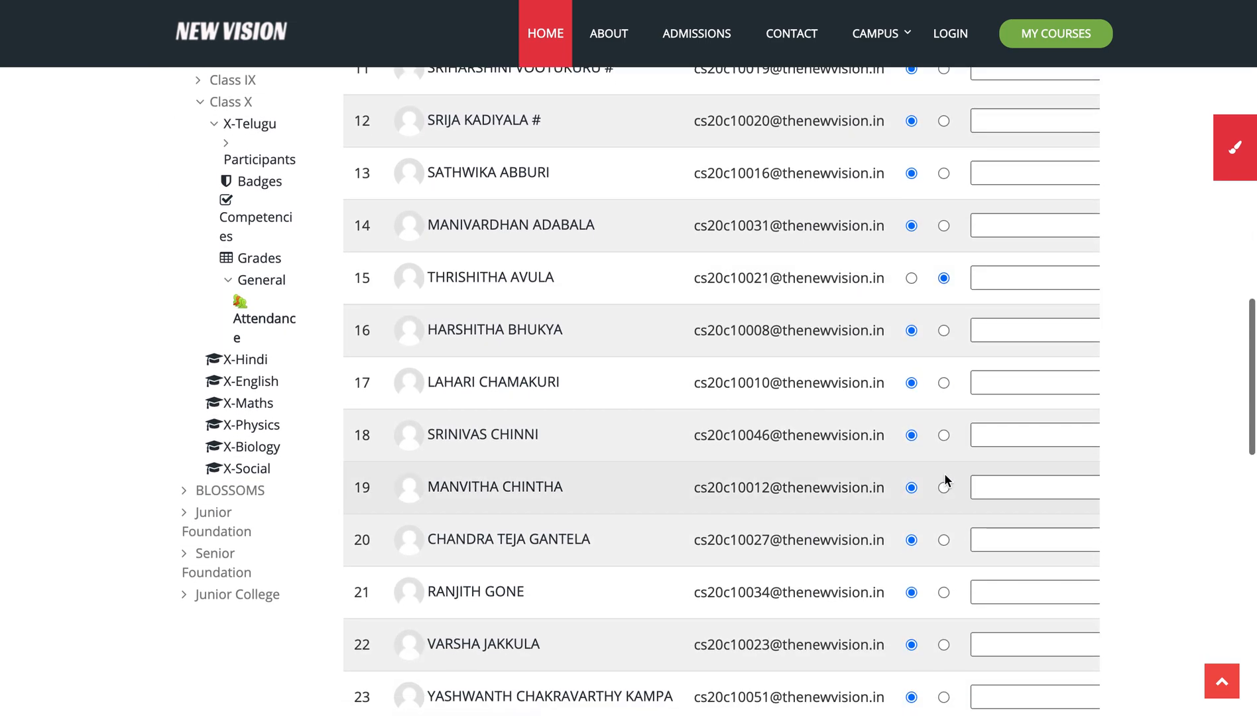
{"action": "left_click", "coordinate": [943, 483]}
- Save the attendance for the 24 August 2020 session
{"action": "scroll", "coordinate": [945, 490], "scroll_direction": "down", "scroll_amount": 1}
{"action": "scroll", "coordinate": [943, 496], "scroll_direction": "down", "scroll_amount": 15}
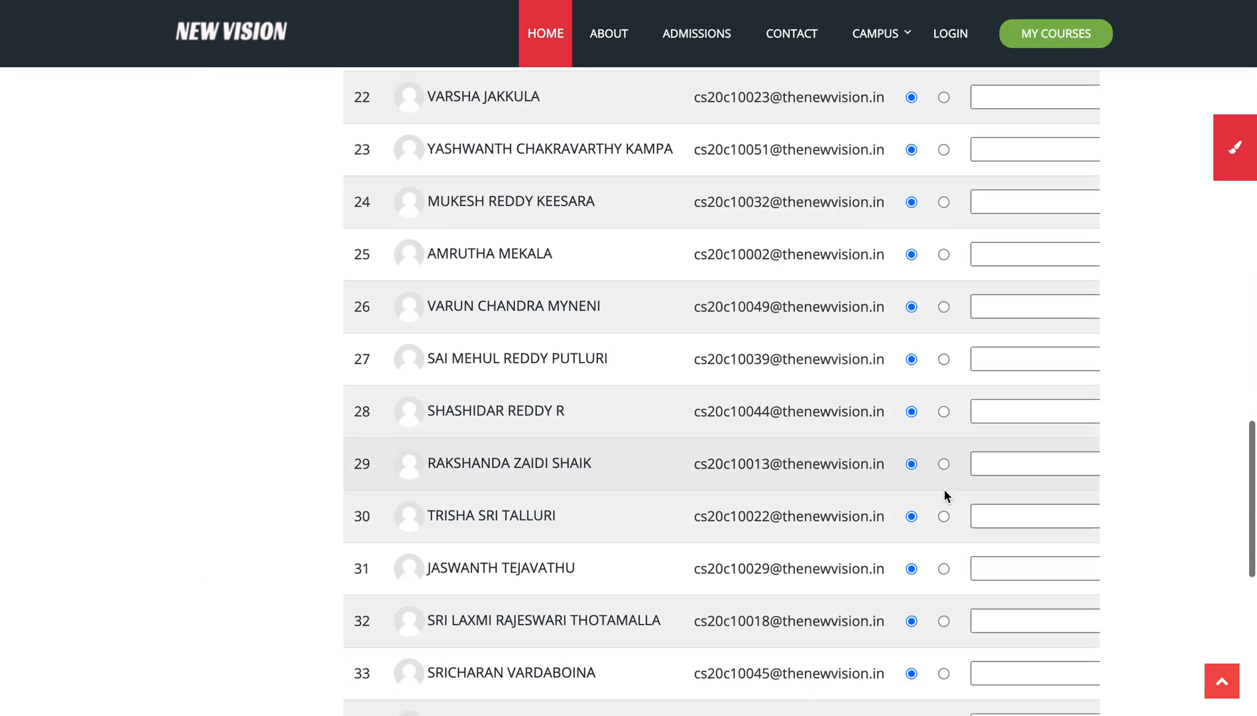
{"action": "scroll", "coordinate": [944, 491], "scroll_direction": "down", "scroll_amount": 1}
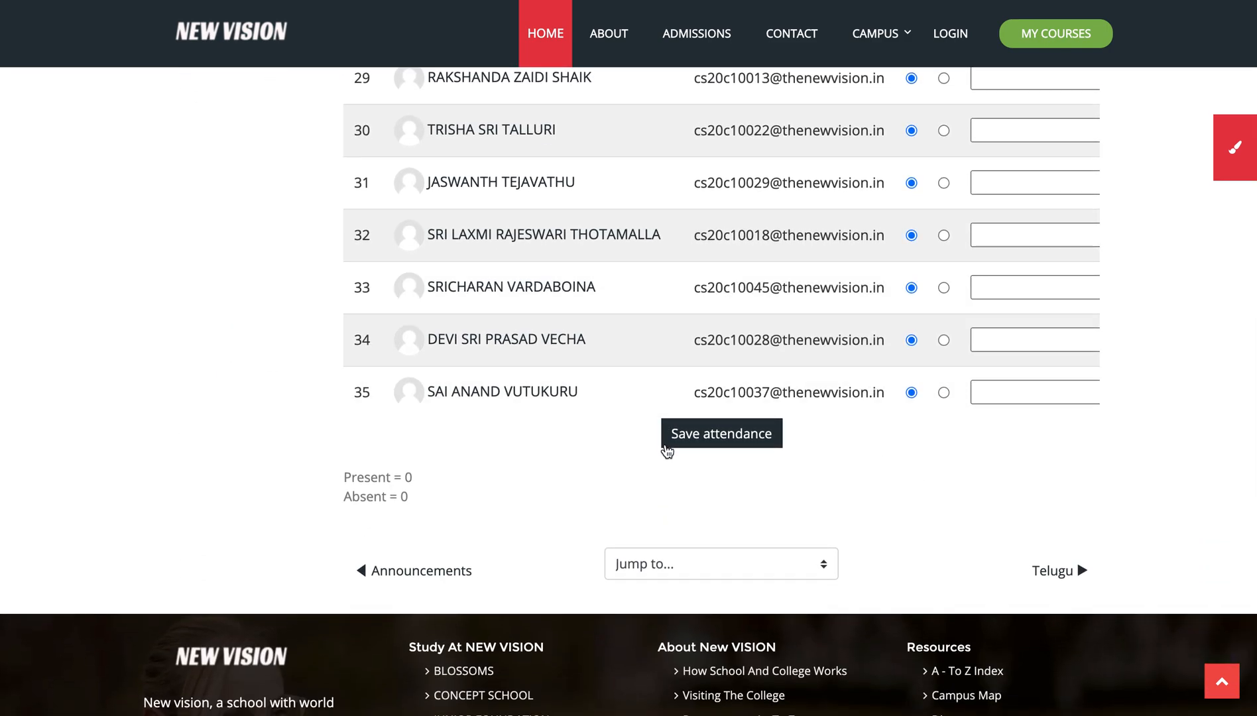
{"action": "left_click", "coordinate": [723, 445]}
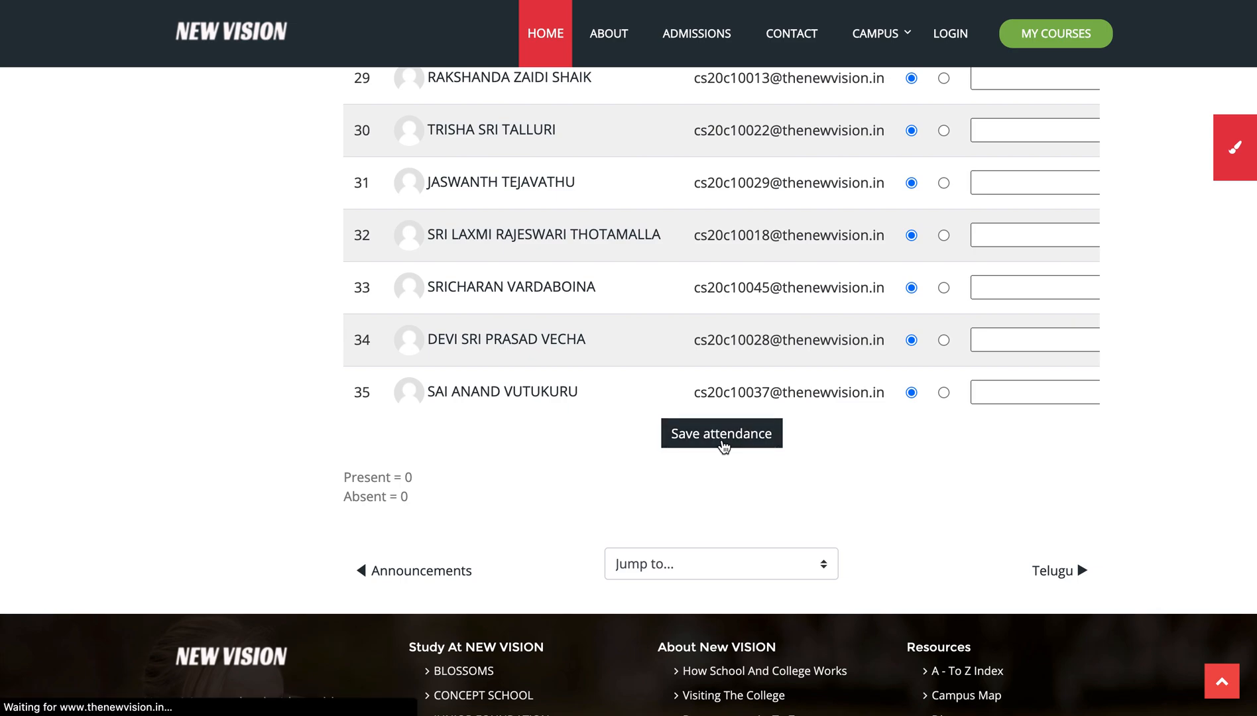
- Locate the CS_CLASS 10_DIAMOND cohort's 24 August 2020 session in the session list and reopen its attendance
{"action": "scroll", "coordinate": [723, 445], "scroll_direction": "down", "scroll_amount": 4}
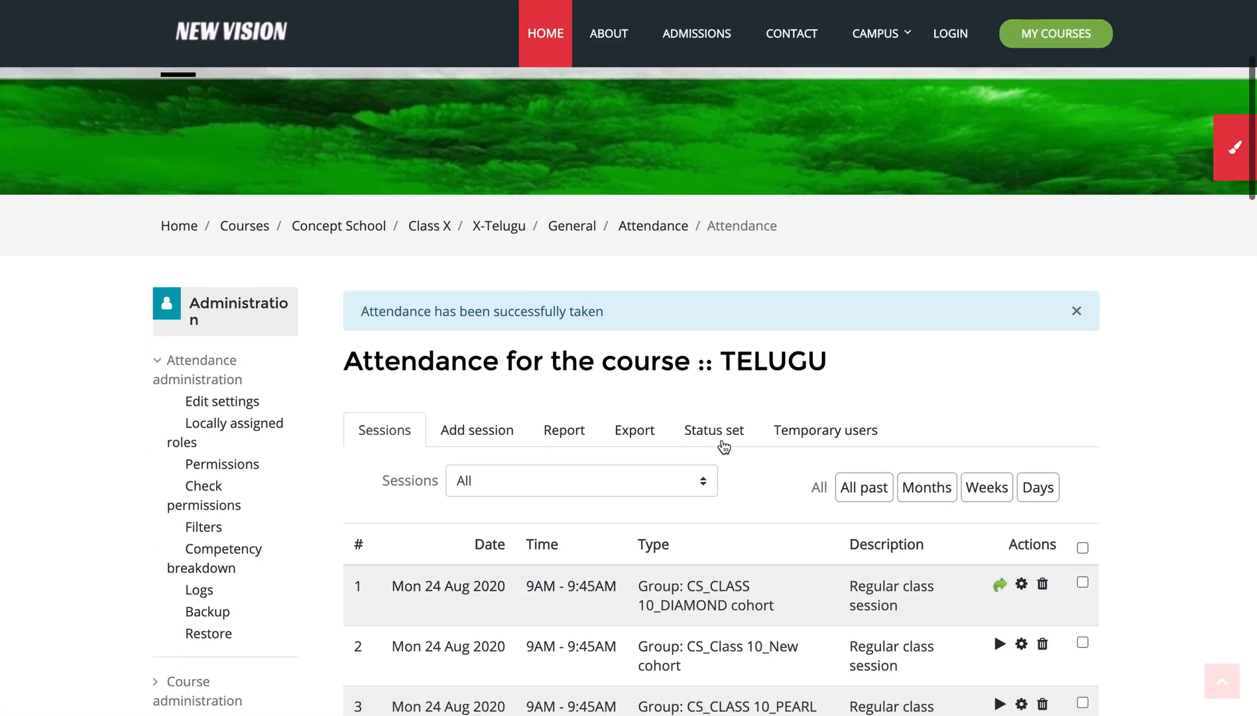
{"action": "scroll", "coordinate": [723, 448], "scroll_direction": "down", "scroll_amount": 3}
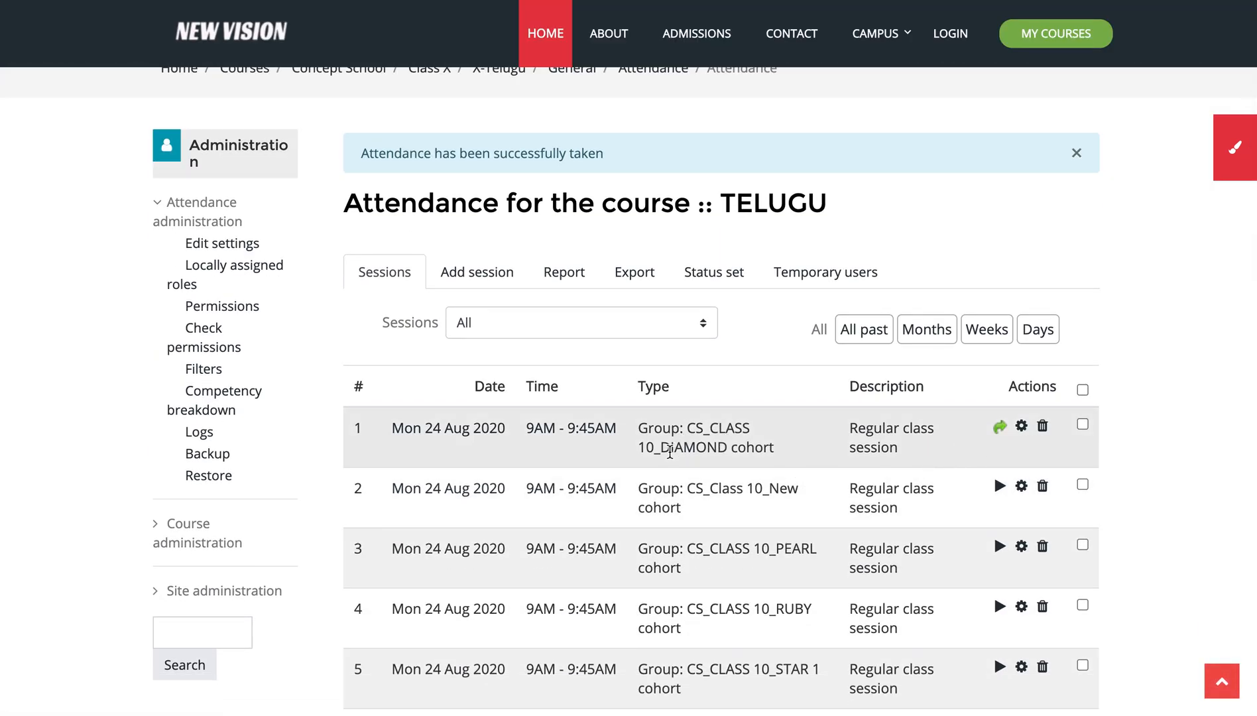
{"action": "left_click_drag", "start_coordinate": [670, 452], "coordinate": [728, 452]}
{"action": "scroll", "coordinate": [763, 450], "scroll_direction": "down", "scroll_amount": 1}
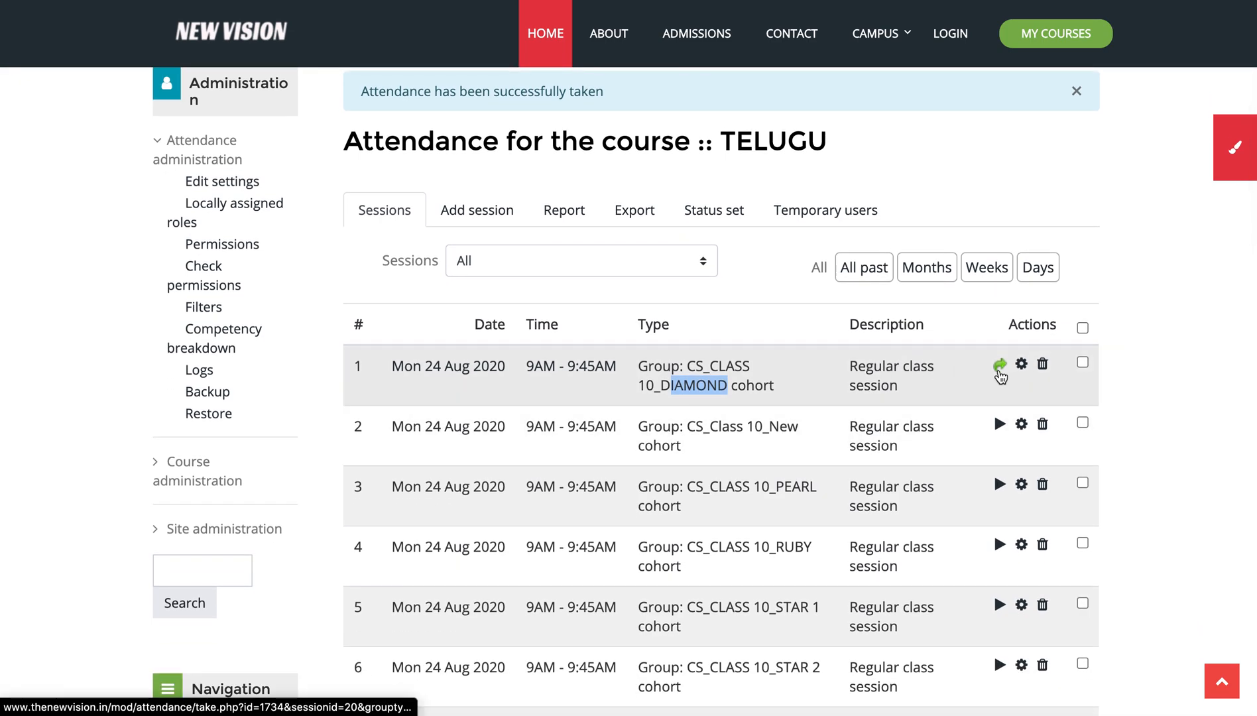
{"action": "left_click", "coordinate": [999, 365]}
- Review the saved student statuses and the present and absent totals below the list
{"action": "scroll", "coordinate": [997, 369], "scroll_direction": "down", "scroll_amount": 20}
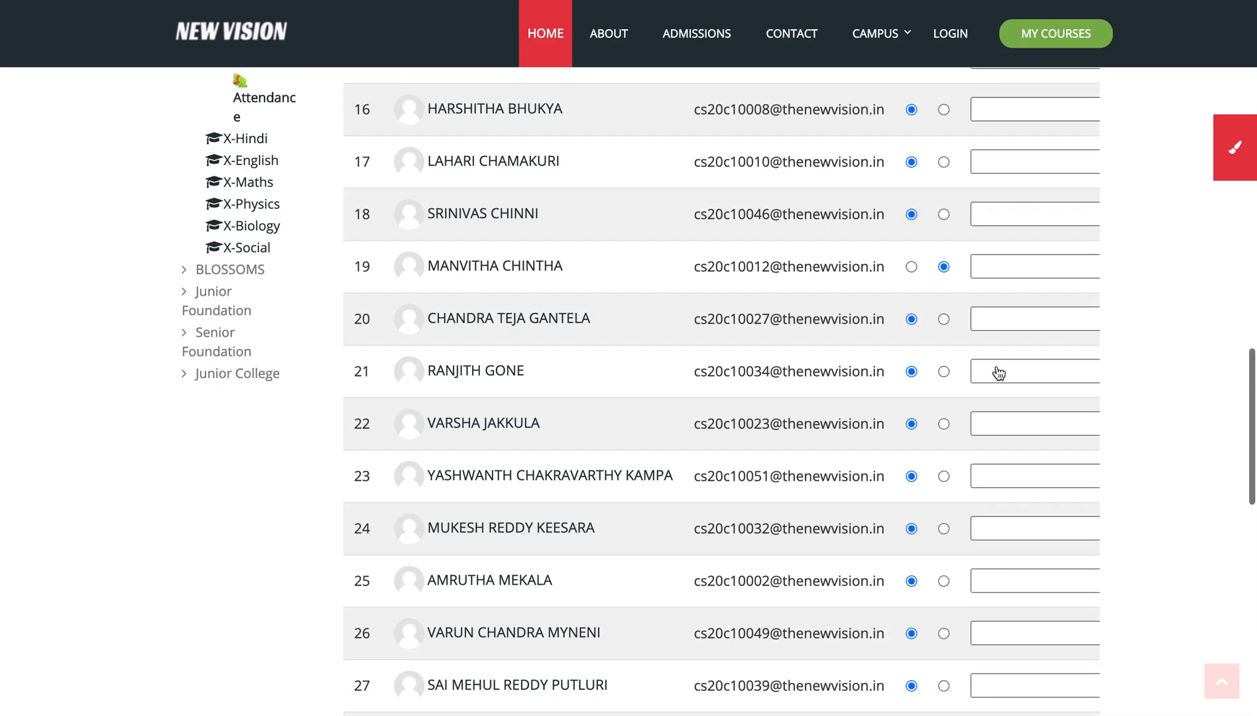
{"action": "left_click_drag", "start_coordinate": [342, 246], "coordinate": [436, 275]}
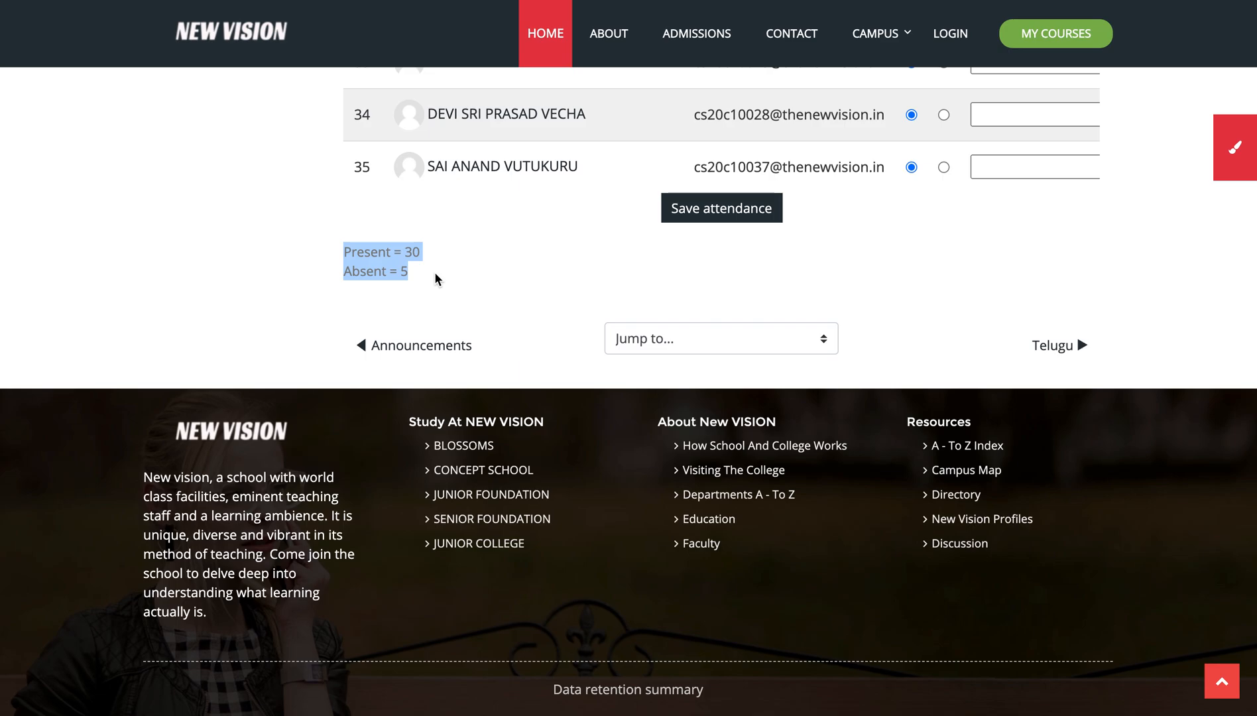
{"action": "left_click", "coordinate": [435, 277]}
{"action": "scroll", "coordinate": [436, 277], "scroll_direction": "up", "scroll_amount": 8}
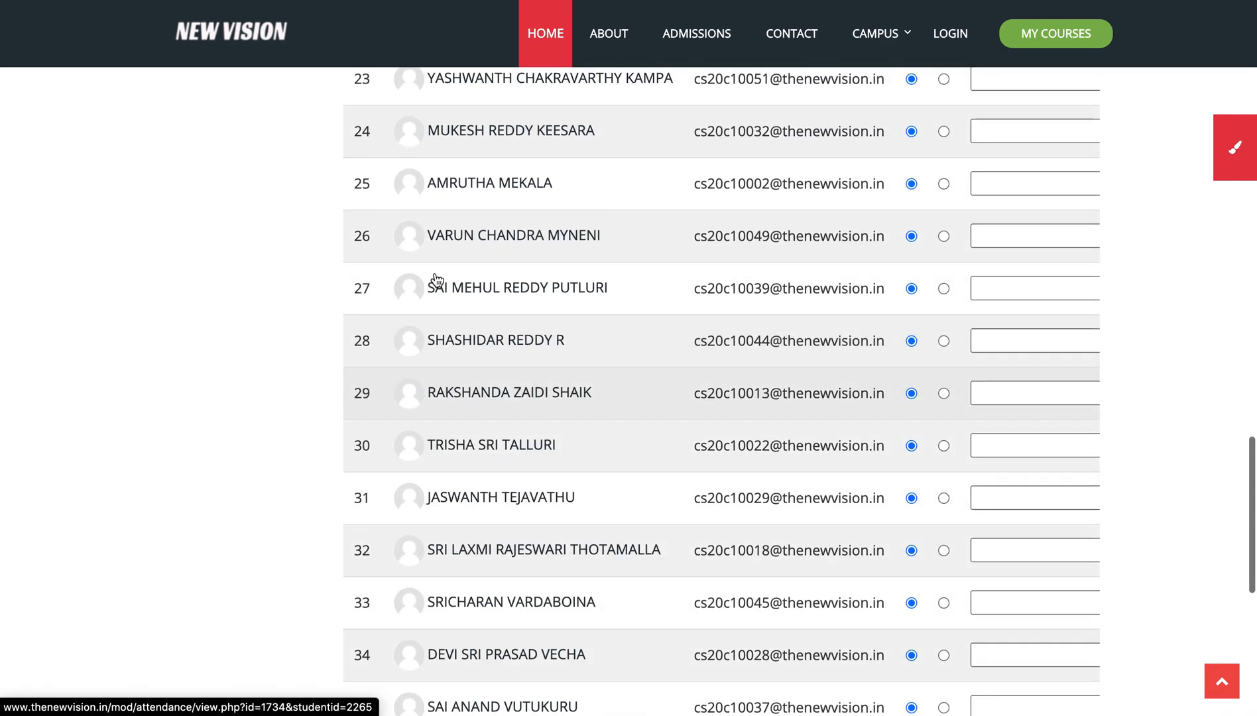
{"action": "scroll", "coordinate": [435, 278], "scroll_direction": "up", "scroll_amount": 15}
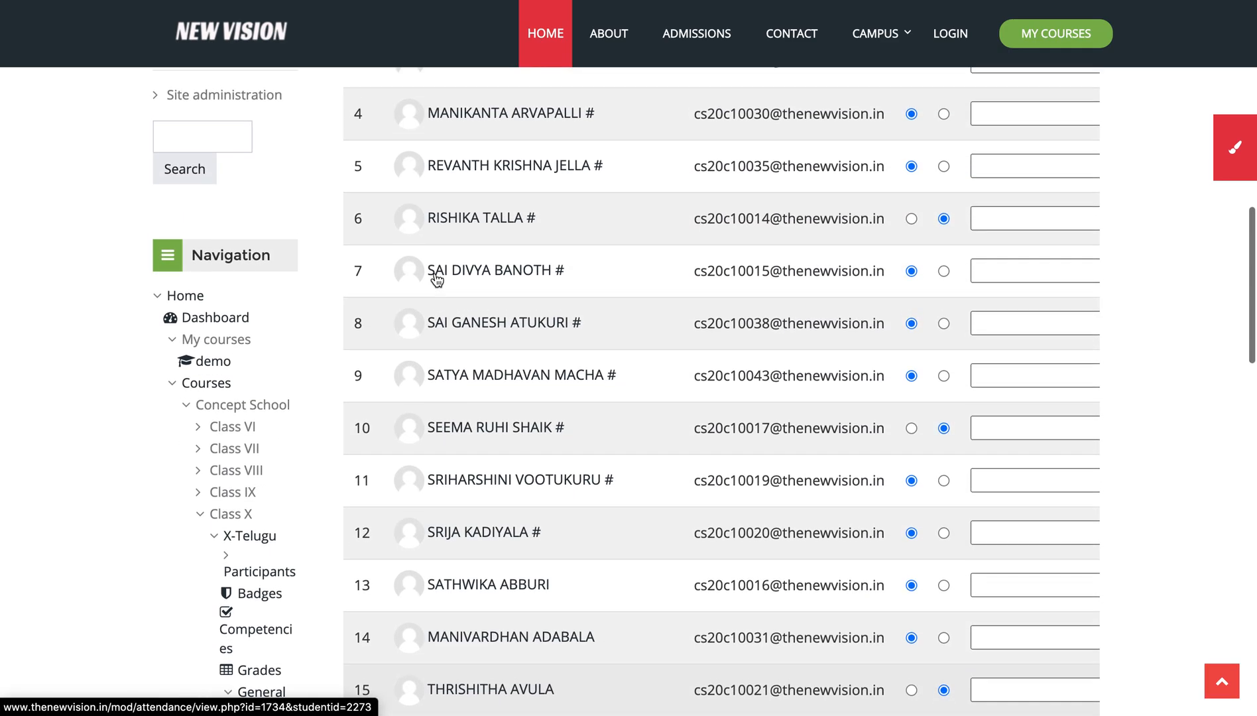
{"action": "scroll", "coordinate": [435, 277], "scroll_direction": "up", "scroll_amount": 8}
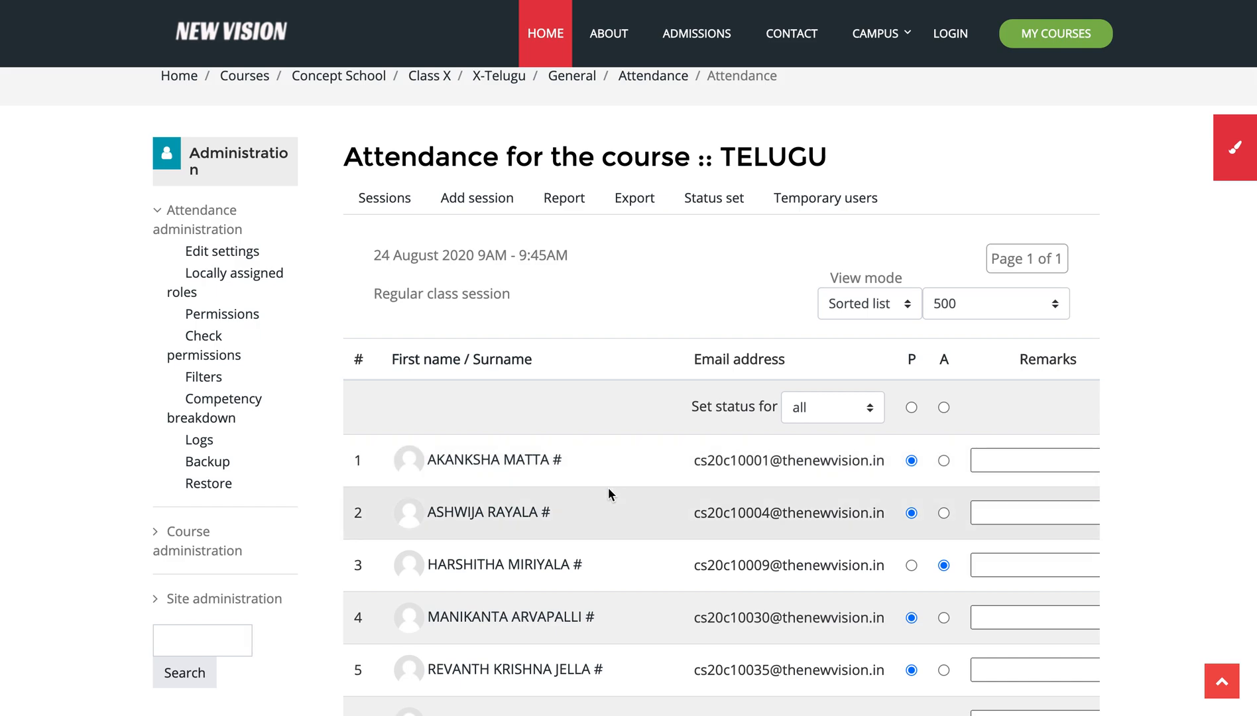
- Open the course's attendance report and look at the CS_CLASS 10_DIAMOND cohort's results for Aug 24
{"action": "scroll", "coordinate": [608, 489], "scroll_direction": "down", "scroll_amount": 1}
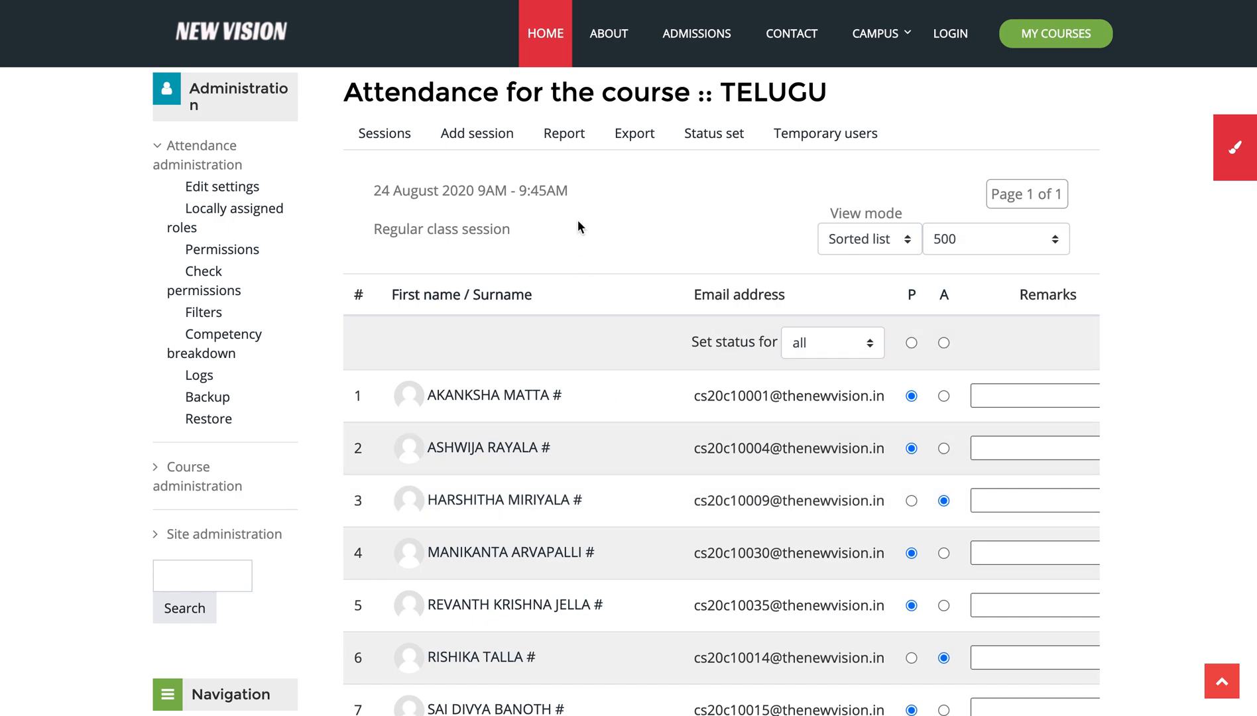
{"action": "left_click", "coordinate": [564, 133]}
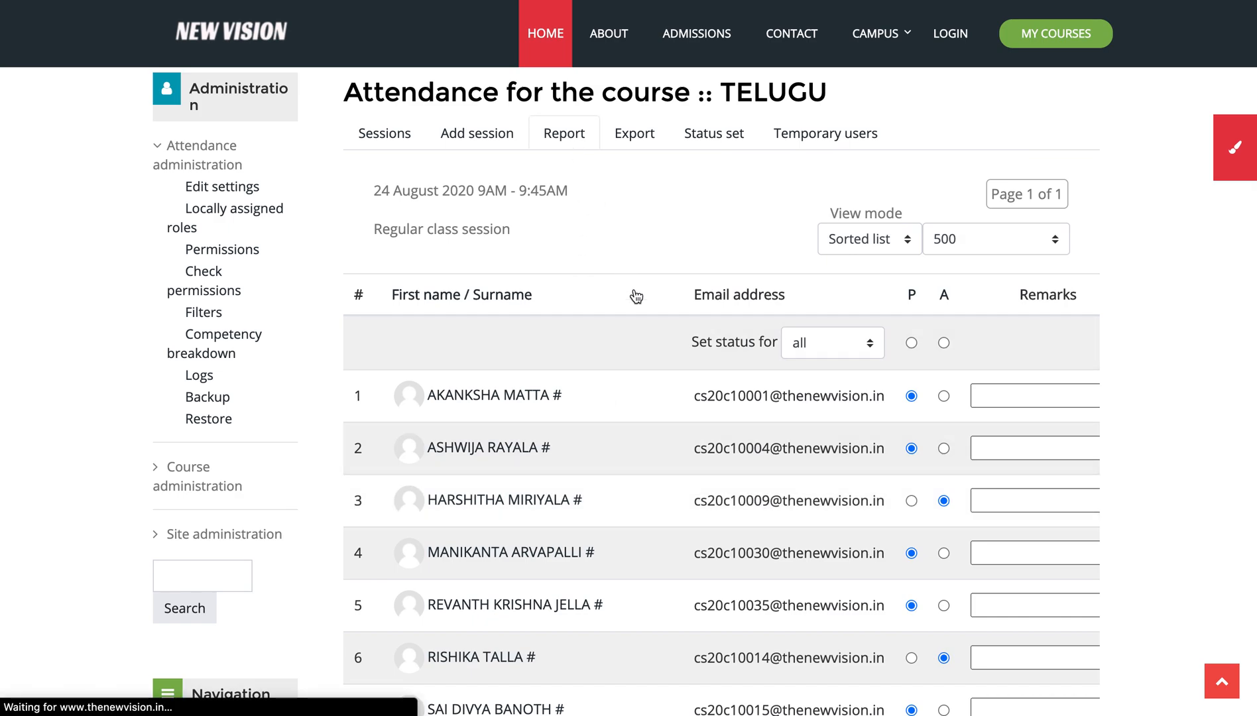
{"action": "scroll", "coordinate": [633, 291], "scroll_direction": "down", "scroll_amount": 4}
{"action": "scroll", "coordinate": [635, 295], "scroll_direction": "down", "scroll_amount": 5}
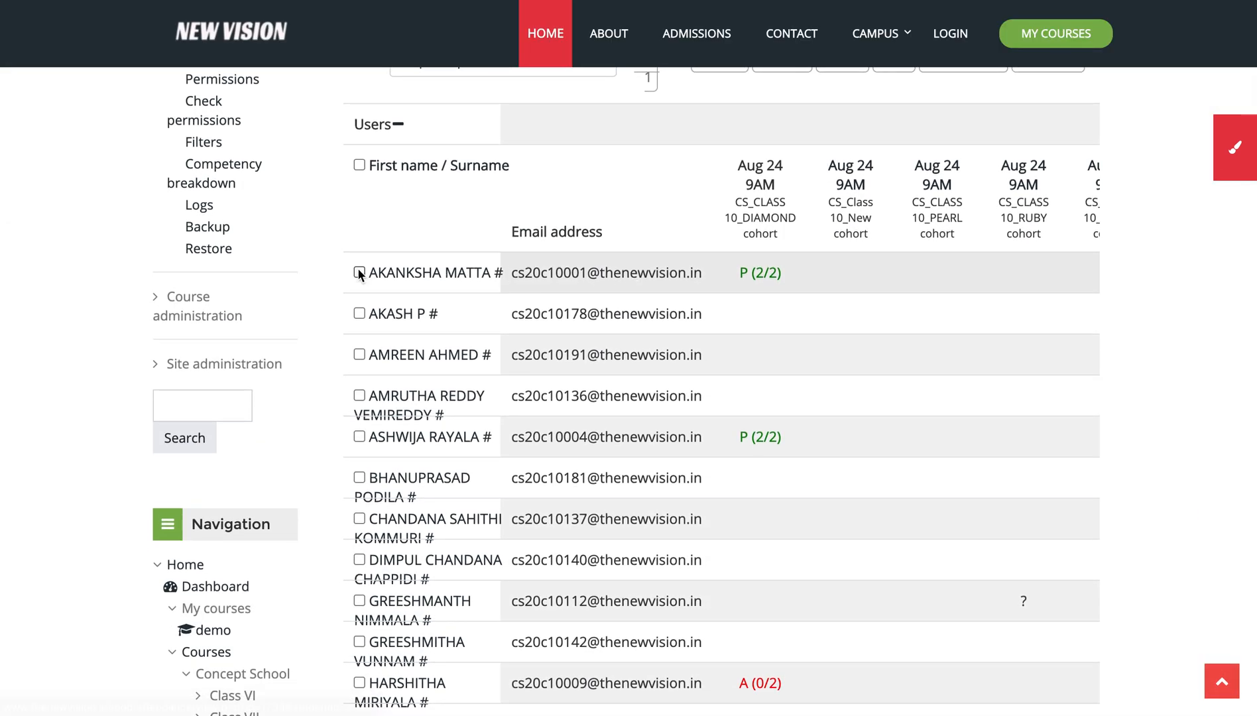
{"action": "left_click", "coordinate": [359, 272]}
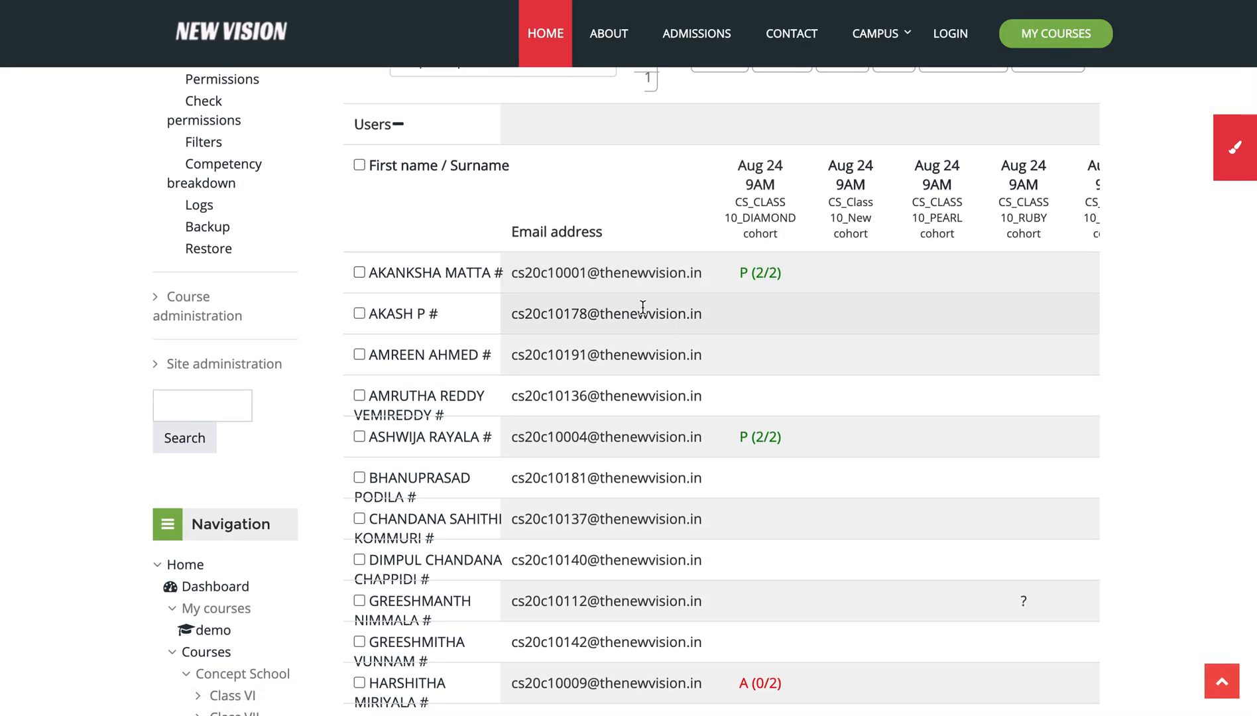
{"action": "scroll", "coordinate": [688, 333], "scroll_direction": "down", "scroll_amount": 1}
{"action": "scroll", "coordinate": [763, 465], "scroll_direction": "down", "scroll_amount": 3}
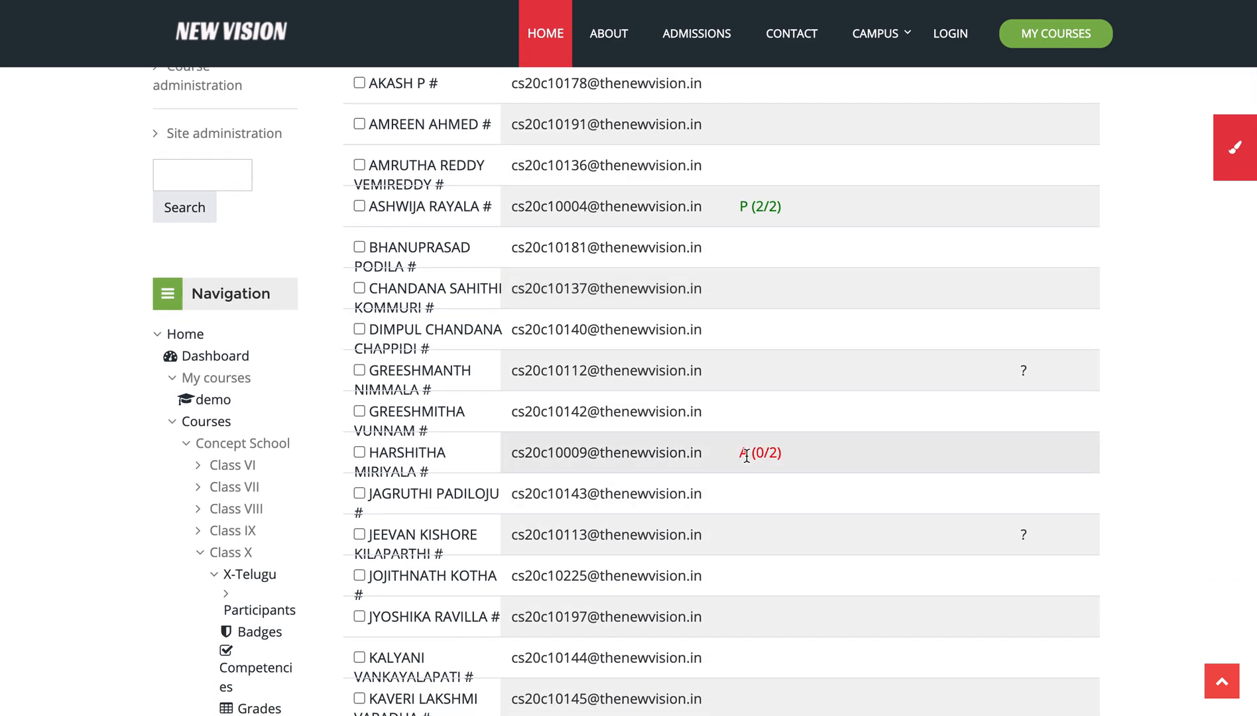
- Compare the points given to present and absent students in the report's CS_CLASS 10_DIAMOND column
{"action": "left_click_drag", "start_coordinate": [740, 452], "coordinate": [792, 464]}
{"action": "left_click", "coordinate": [790, 459]}
{"action": "scroll", "coordinate": [752, 455], "scroll_direction": "up", "scroll_amount": 2}
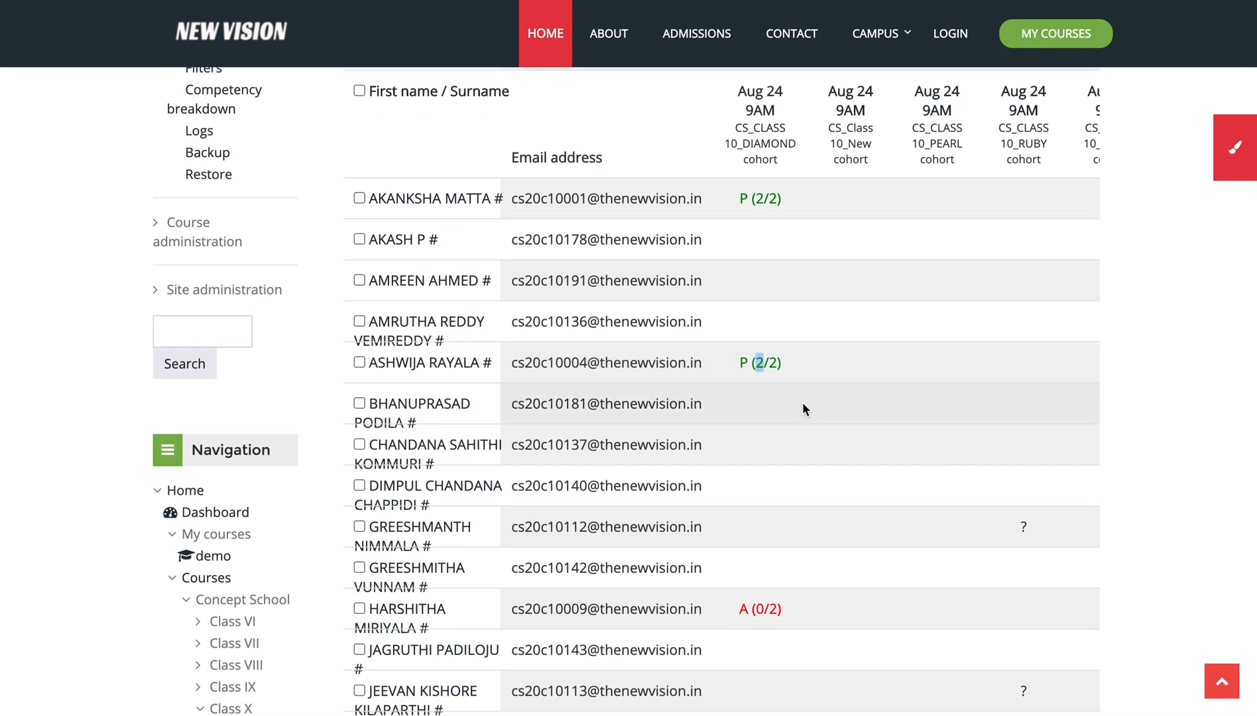
{"action": "scroll", "coordinate": [802, 402], "scroll_direction": "up", "scroll_amount": 3}
{"action": "scroll", "coordinate": [803, 403], "scroll_direction": "up", "scroll_amount": 4}
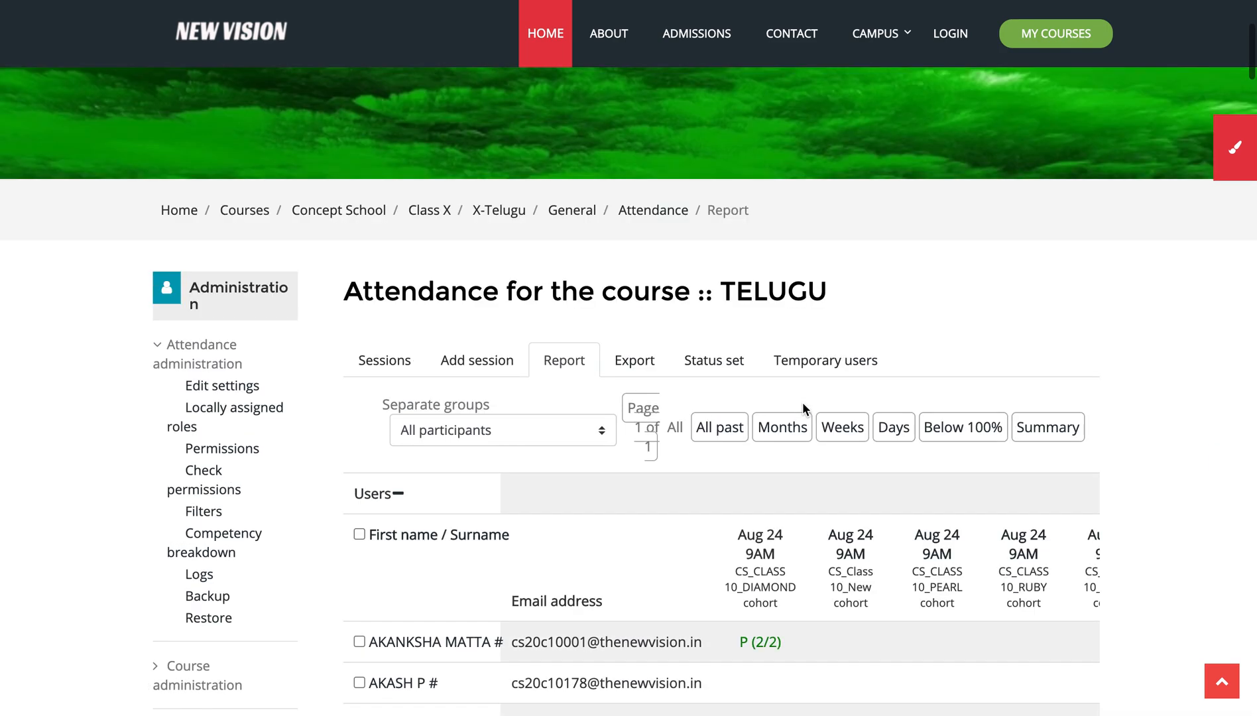
{"action": "scroll", "coordinate": [802, 401], "scroll_direction": "down", "scroll_amount": 2}
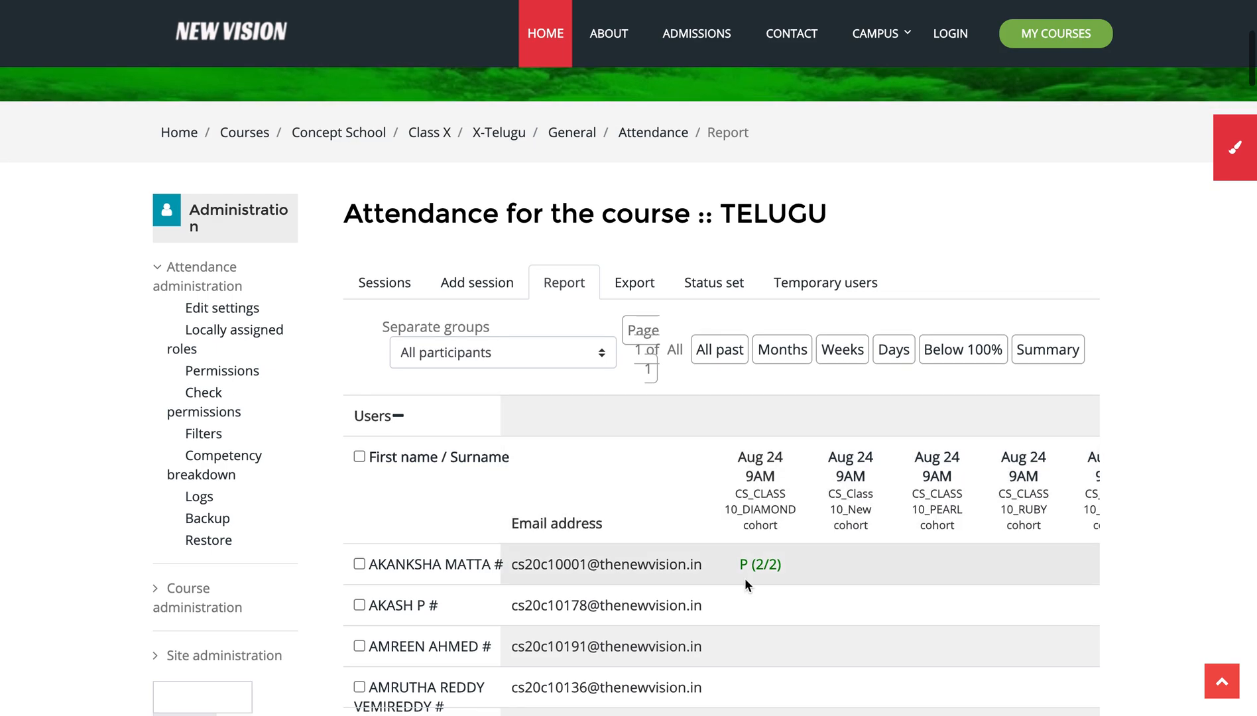
{"action": "scroll", "coordinate": [748, 582], "scroll_direction": "down", "scroll_amount": 2}
{"action": "double_click", "coordinate": [757, 469]}
{"action": "scroll", "coordinate": [792, 537], "scroll_direction": "down", "scroll_amount": 2}
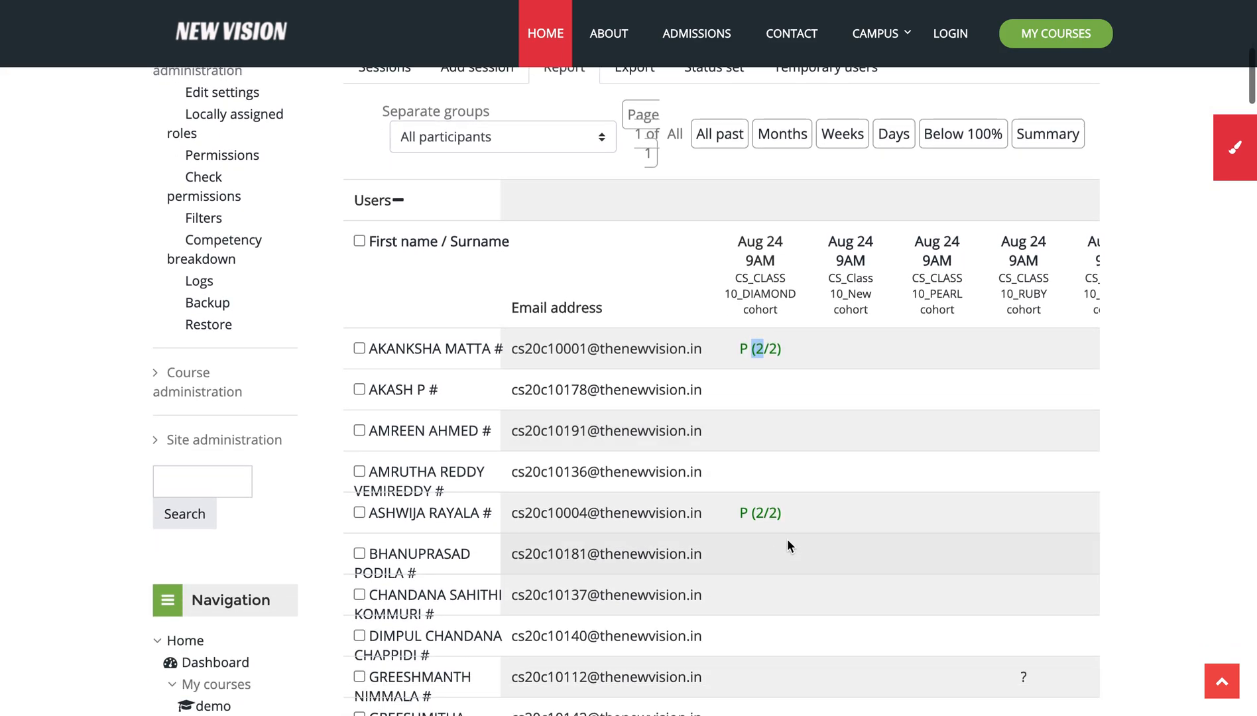
{"action": "scroll", "coordinate": [766, 530], "scroll_direction": "down", "scroll_amount": 3}
{"action": "left_click", "coordinate": [768, 585]}
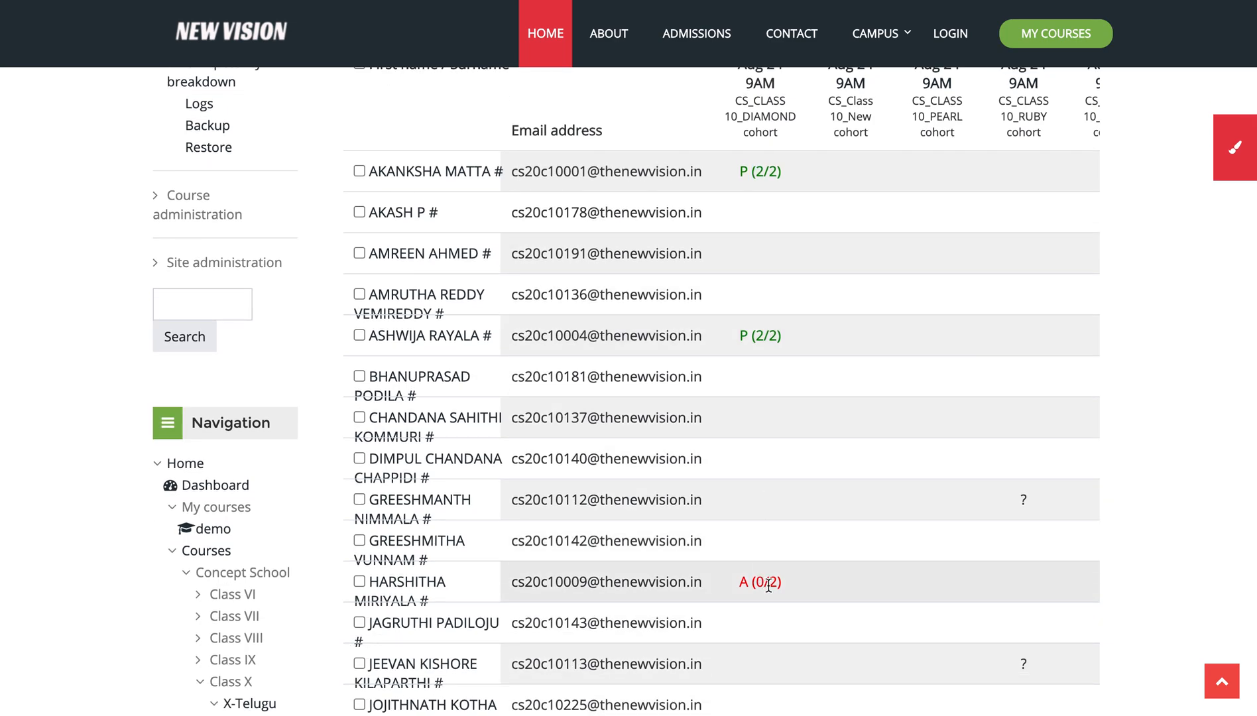
- Look through the attendance report's rows for all participants across the Aug 24 cohort sessions
{"action": "left_click", "coordinate": [851, 569]}
{"action": "scroll", "coordinate": [851, 574], "scroll_direction": "up", "scroll_amount": 5}
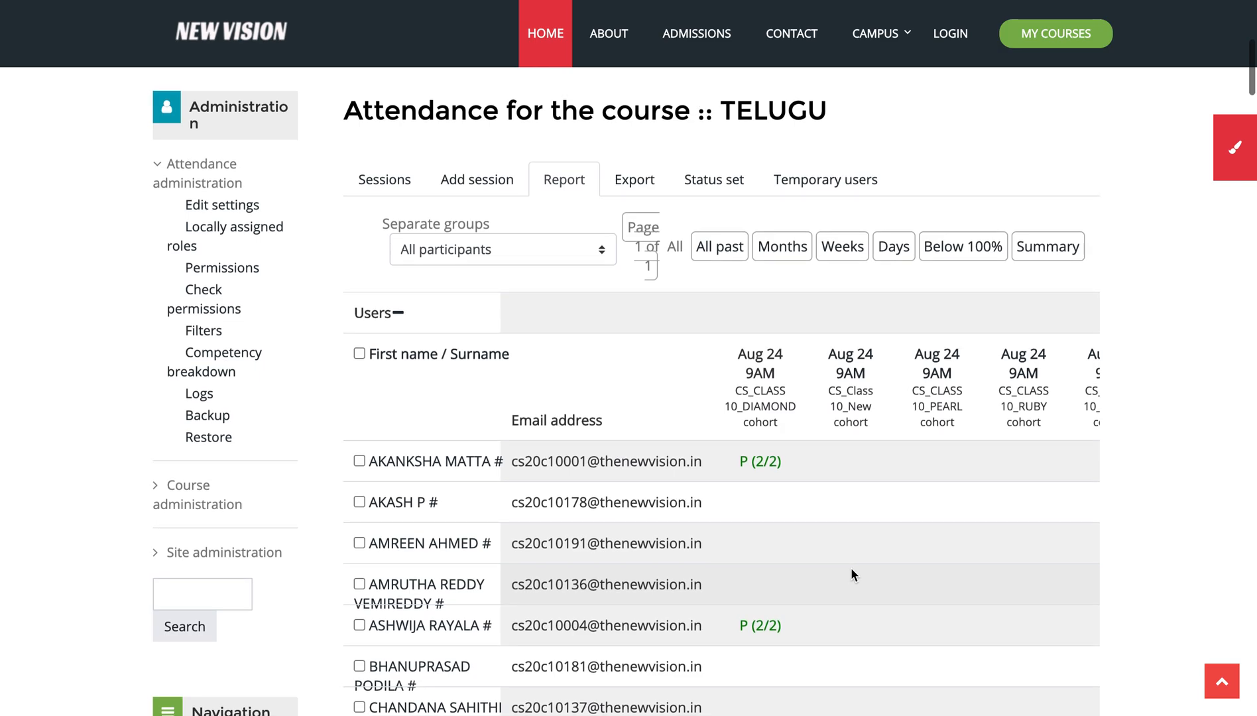
{"action": "scroll", "coordinate": [852, 574], "scroll_direction": "down", "scroll_amount": 10}
{"action": "scroll", "coordinate": [852, 574], "scroll_direction": "down", "scroll_amount": 20}
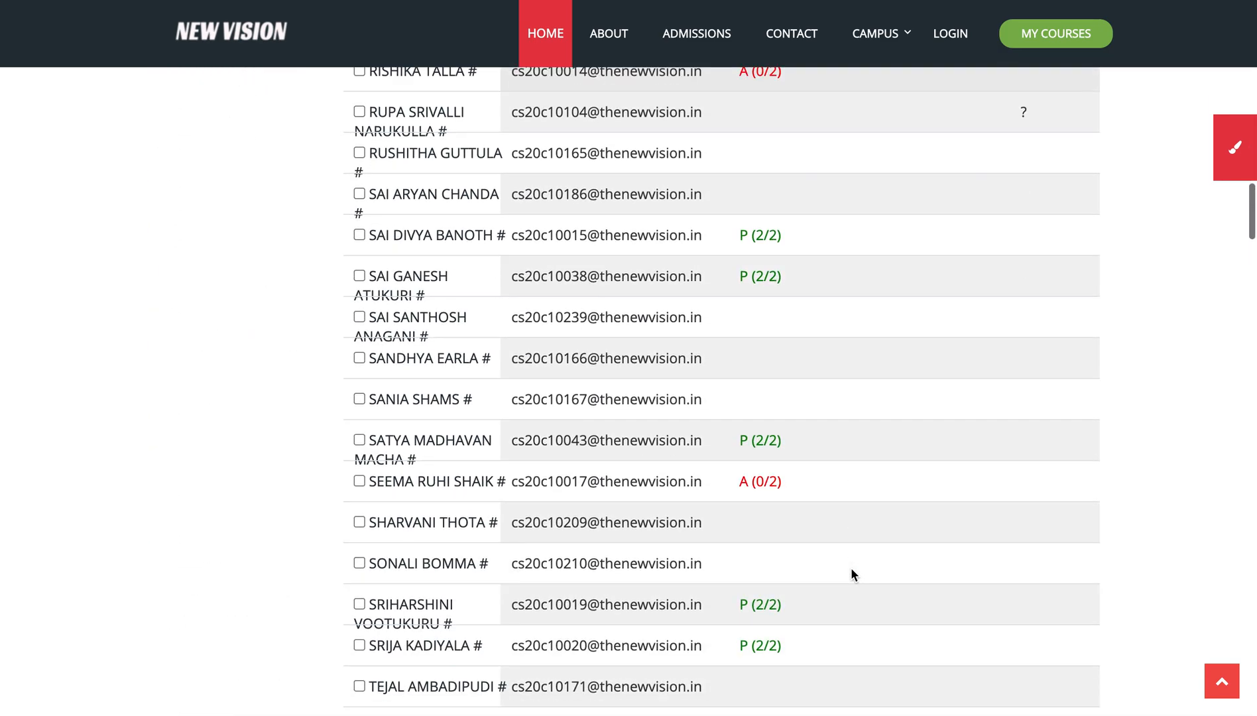
{"action": "scroll", "coordinate": [851, 569], "scroll_direction": "down", "scroll_amount": 20}
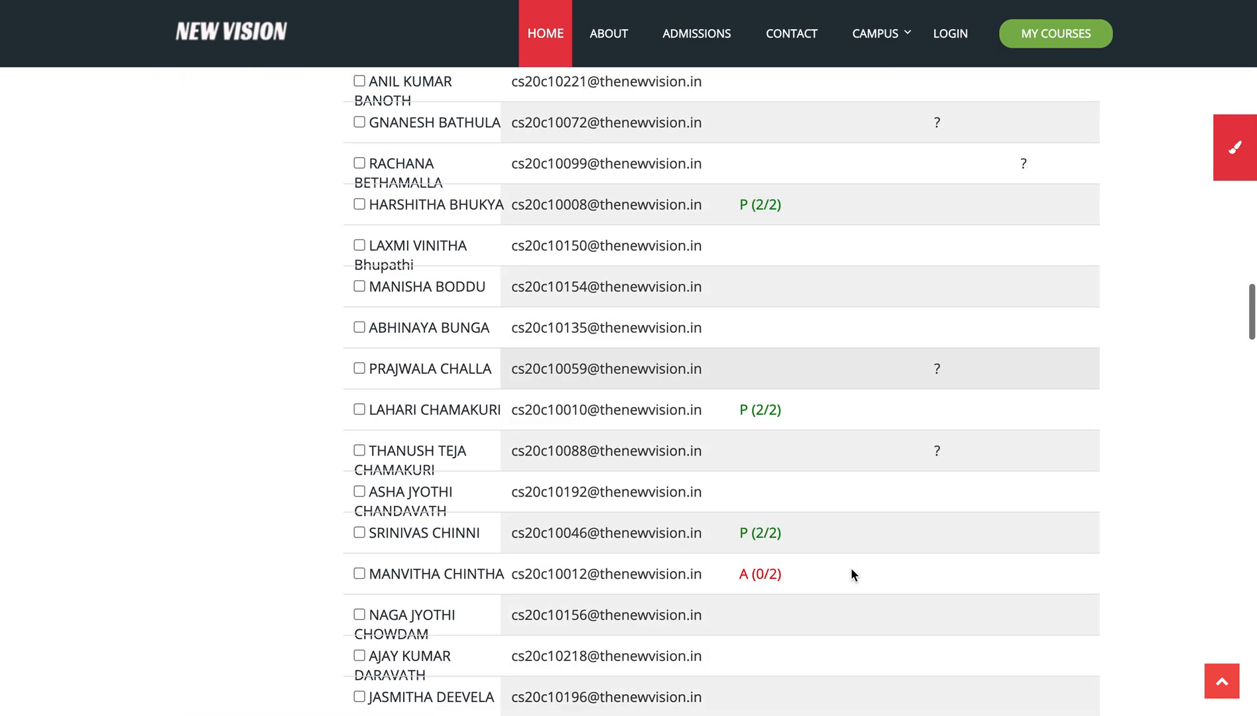
{"action": "scroll", "coordinate": [851, 574], "scroll_direction": "down", "scroll_amount": 12}
{"action": "scroll", "coordinate": [852, 574], "scroll_direction": "up", "scroll_amount": 20}
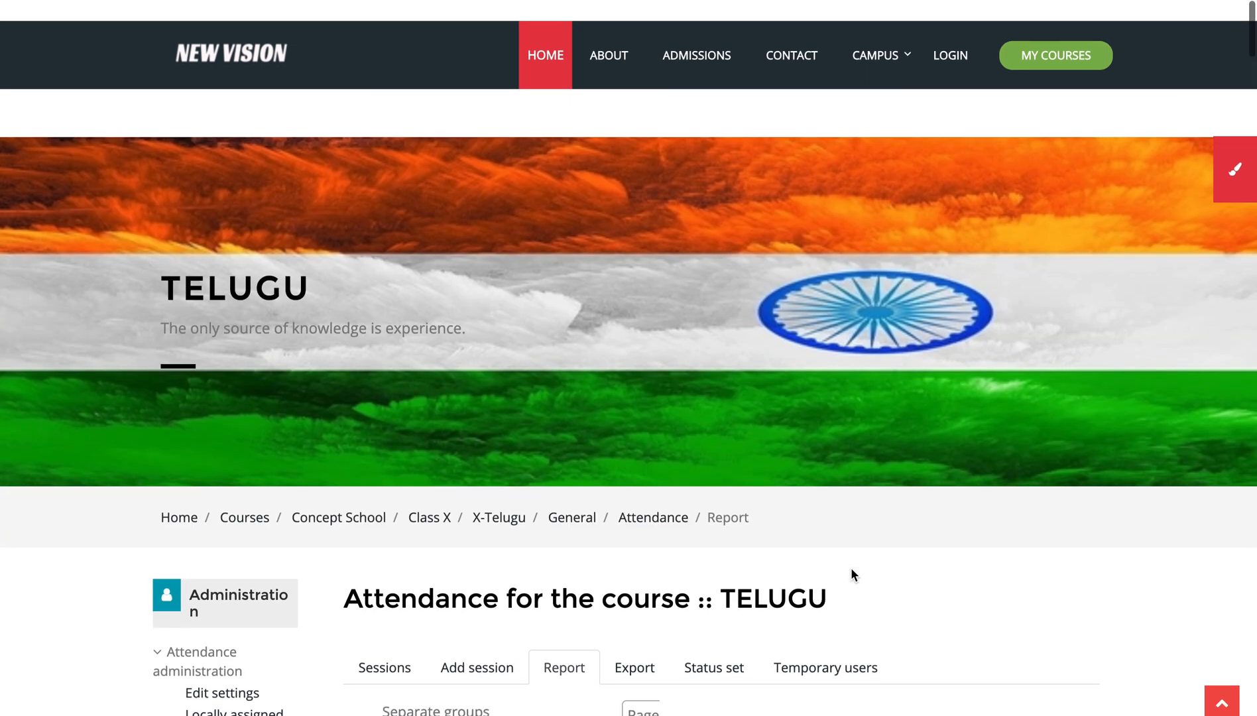
- Filter the report to the CS_CLASS 10_DIAMOND cohort and review its students' results and the present and absent totals
{"action": "scroll", "coordinate": [737, 584], "scroll_direction": "down", "scroll_amount": 2}
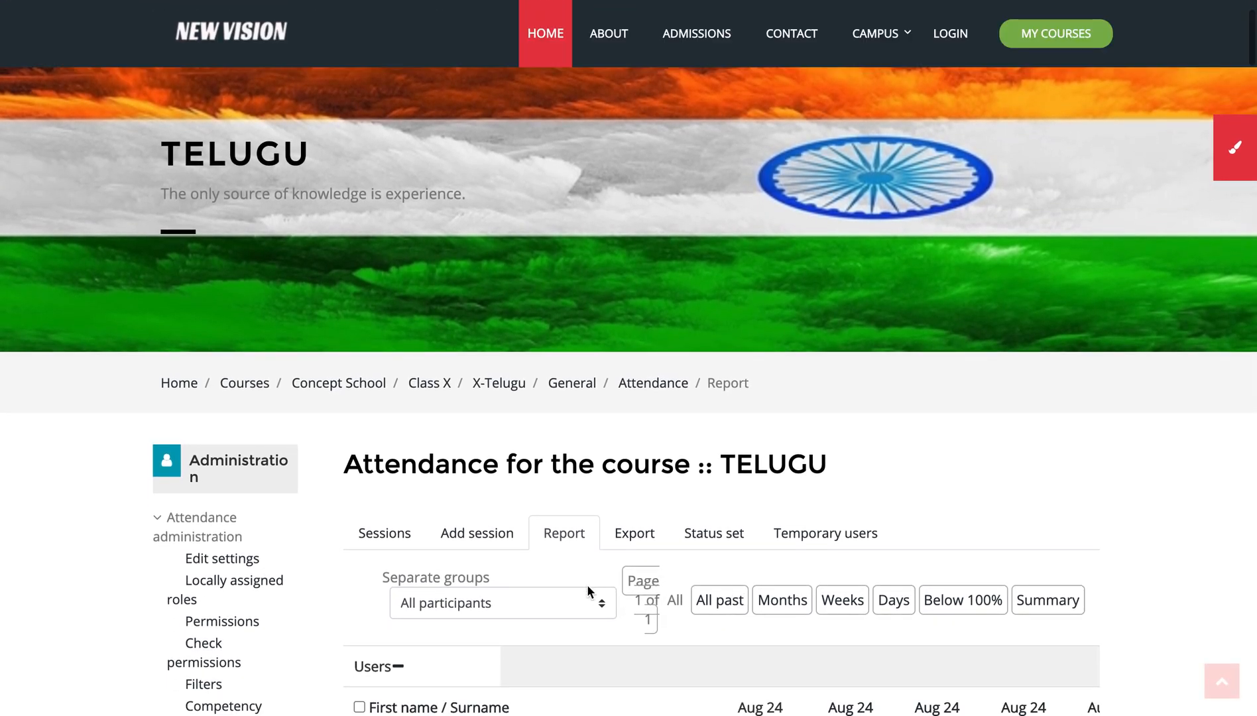
{"action": "left_click", "coordinate": [553, 607]}
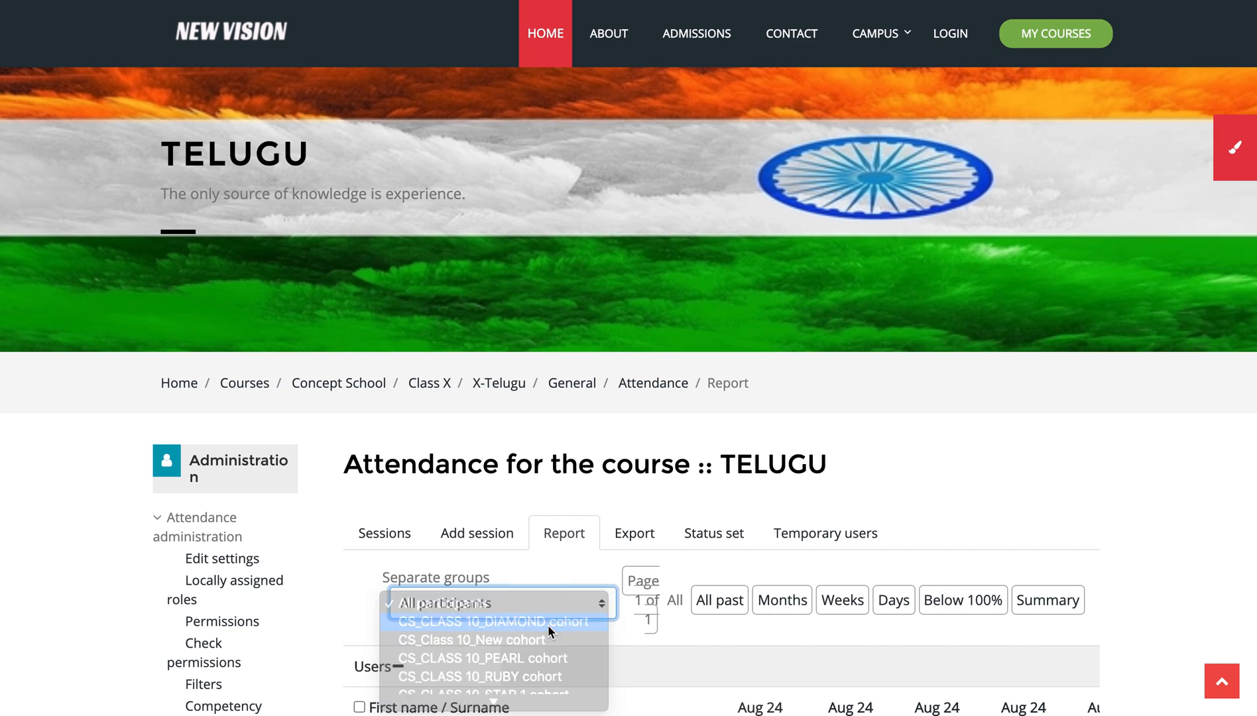
{"action": "left_click", "coordinate": [548, 624]}
{"action": "scroll", "coordinate": [548, 624], "scroll_direction": "down", "scroll_amount": 4}
{"action": "scroll", "coordinate": [548, 625], "scroll_direction": "down", "scroll_amount": 8}
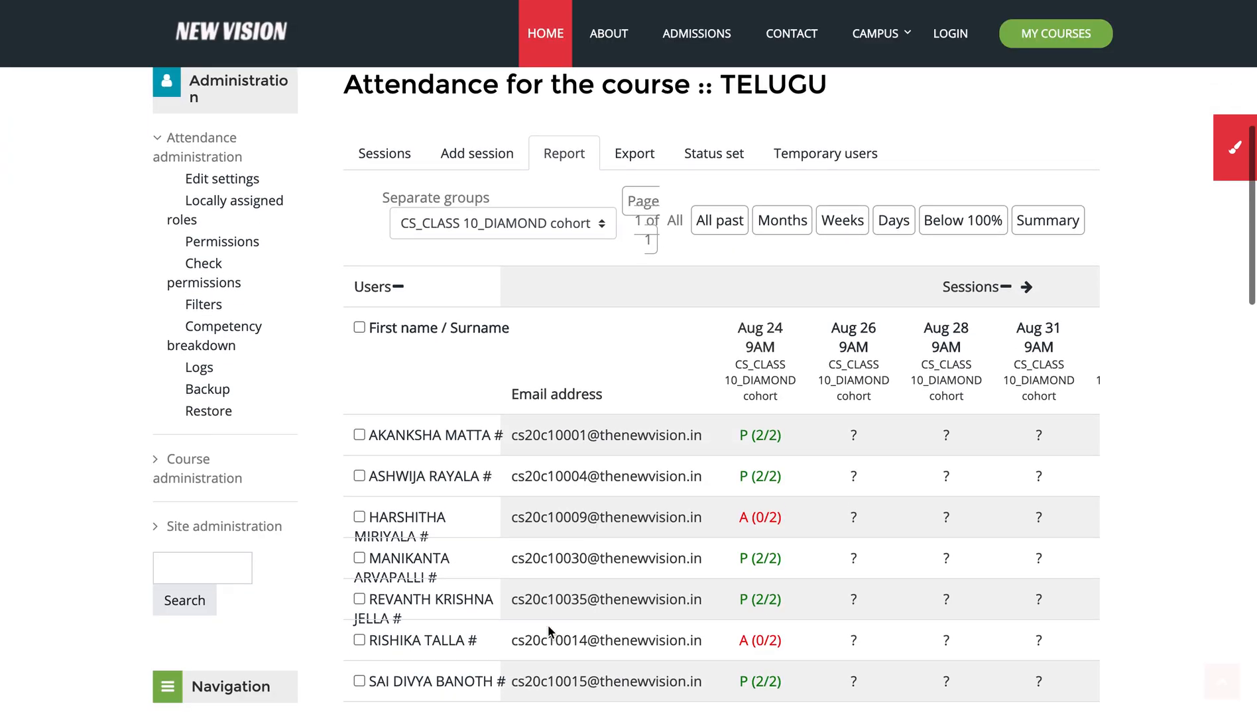
{"action": "scroll", "coordinate": [694, 654], "scroll_direction": "down", "scroll_amount": 12}
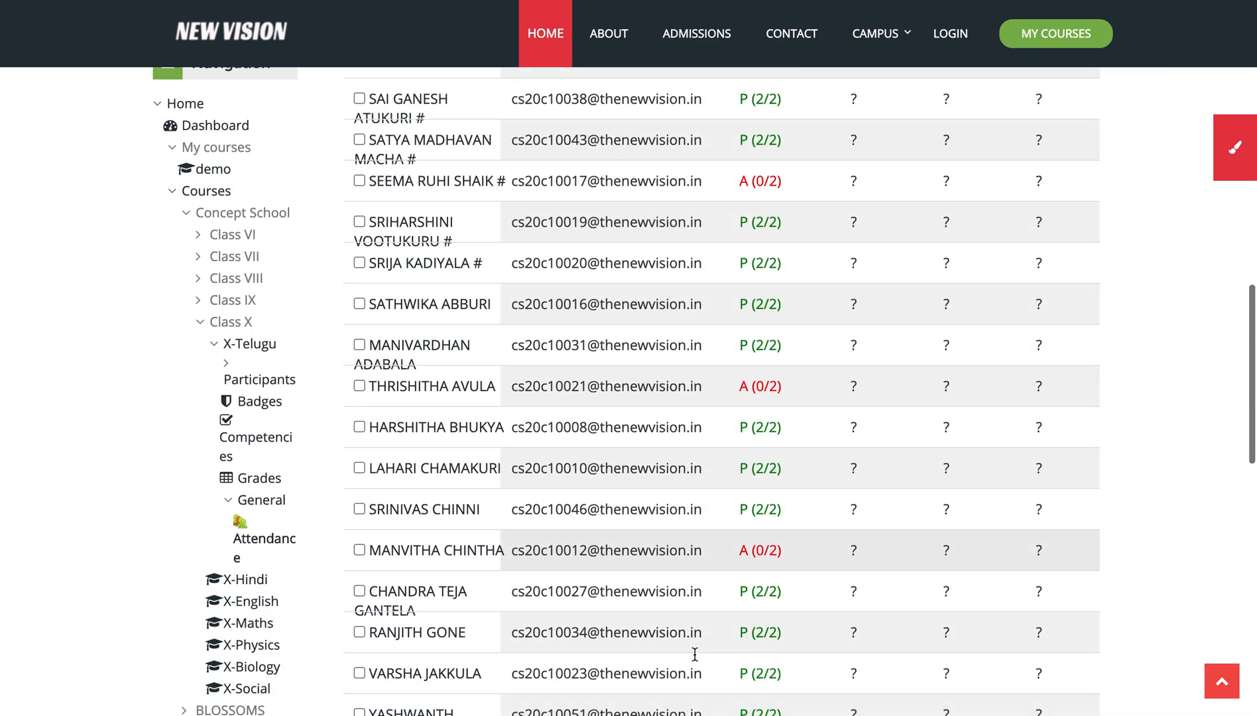
{"action": "scroll", "coordinate": [694, 659], "scroll_direction": "down", "scroll_amount": 1}
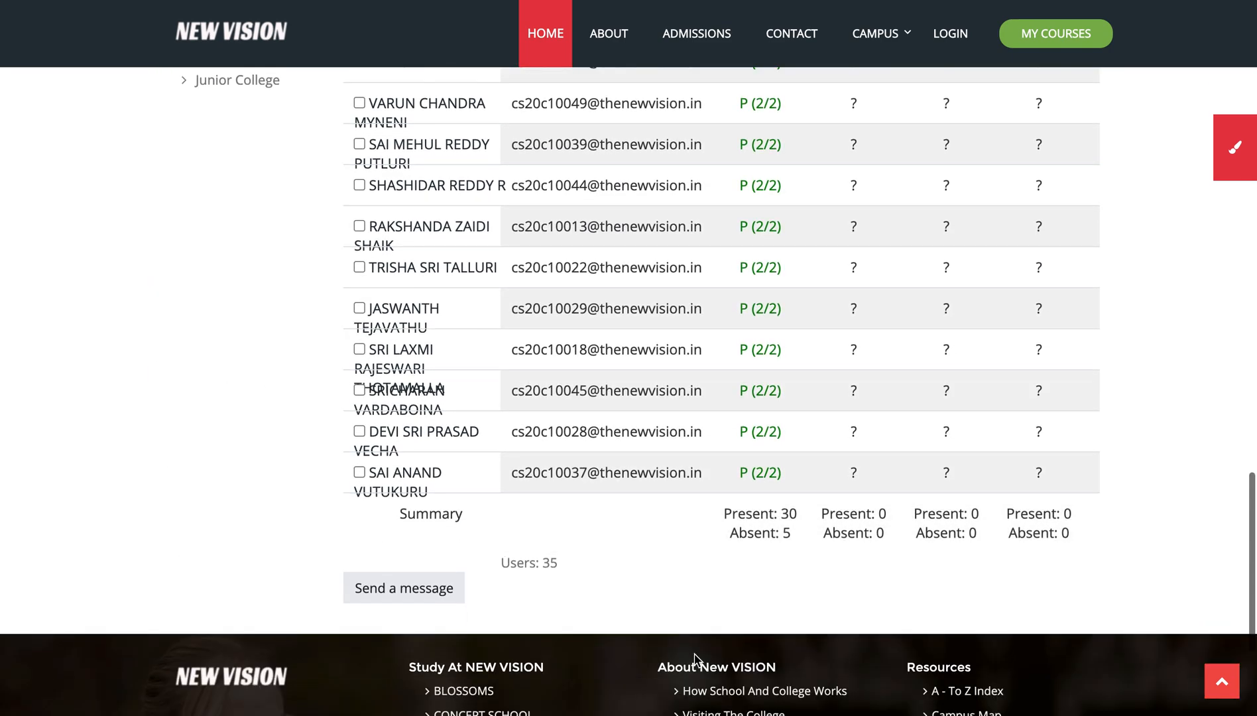
{"action": "left_click_drag", "start_coordinate": [781, 514], "coordinate": [792, 532]}
{"action": "scroll", "coordinate": [794, 531], "scroll_direction": "up", "scroll_amount": 20}
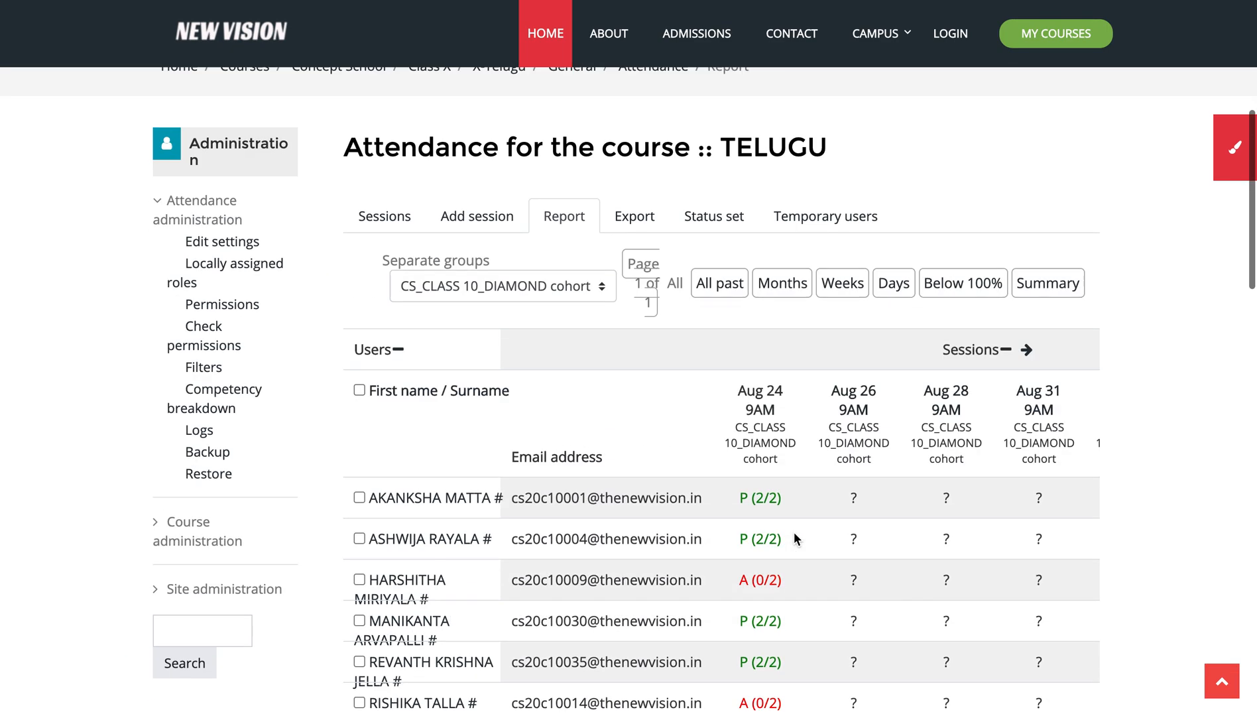
- Compare the cohort's Aug 24 results with its Aug 26 and following sessions in the report
{"action": "scroll", "coordinate": [793, 528], "scroll_direction": "down", "scroll_amount": 4}
{"action": "left_click_drag", "start_coordinate": [735, 527], "coordinate": [873, 545]}
{"action": "scroll", "coordinate": [873, 545], "scroll_direction": "down", "scroll_amount": 5}
{"action": "scroll", "coordinate": [911, 583], "scroll_direction": "up", "scroll_amount": 3}
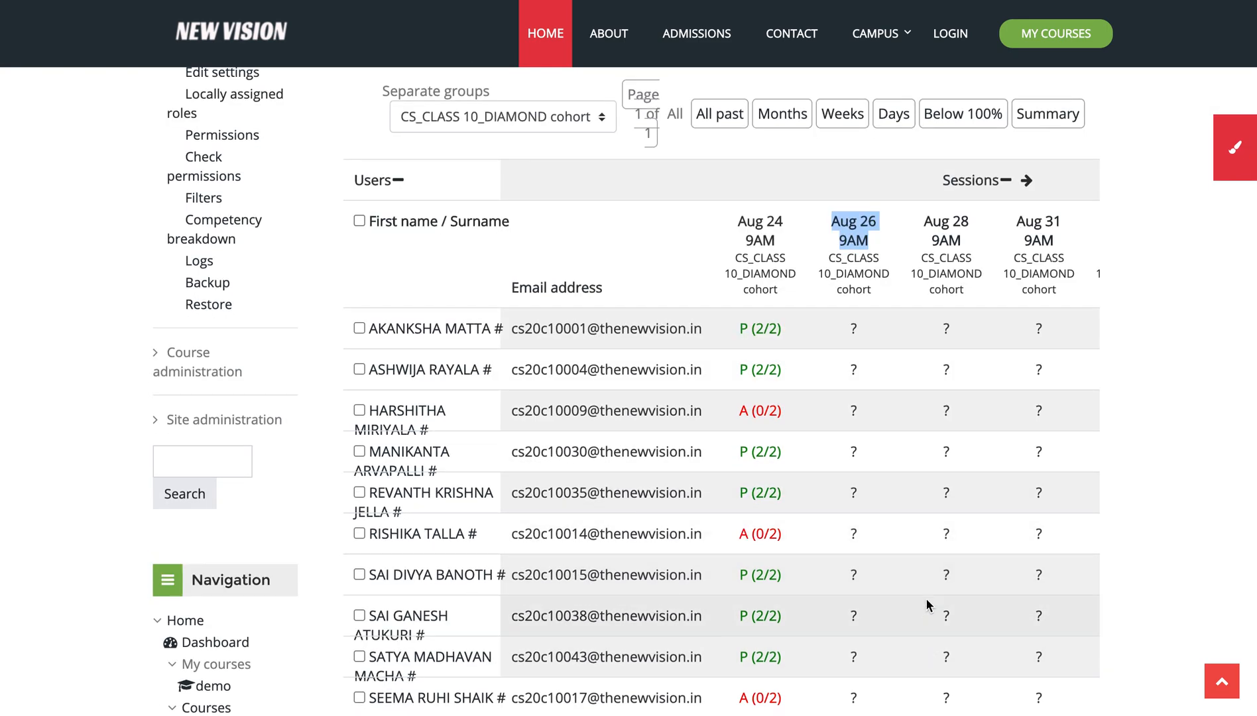
{"action": "scroll", "coordinate": [926, 604], "scroll_direction": "down", "scroll_amount": 1}
- Examine the points and percentage given to each student over the taken sessions
{"action": "scroll", "coordinate": [927, 604], "scroll_direction": "right", "scroll_amount": 8}
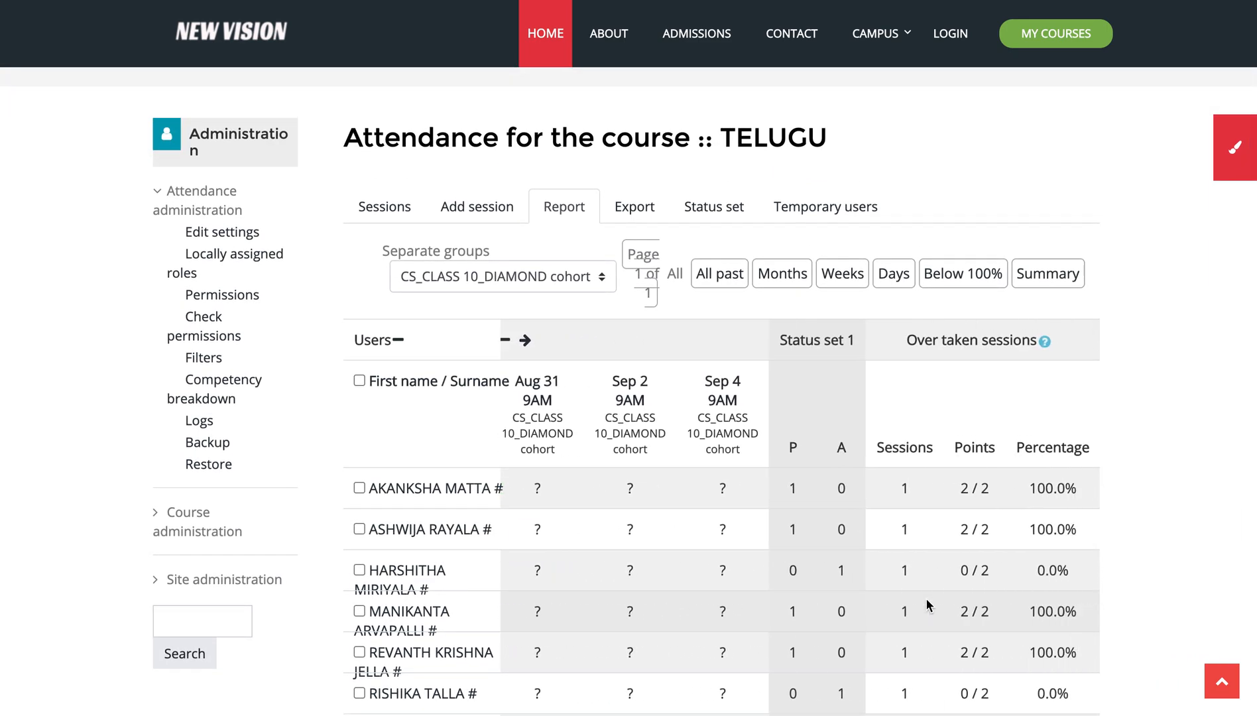
{"action": "left_click_drag", "start_coordinate": [1055, 487], "coordinate": [1077, 489]}
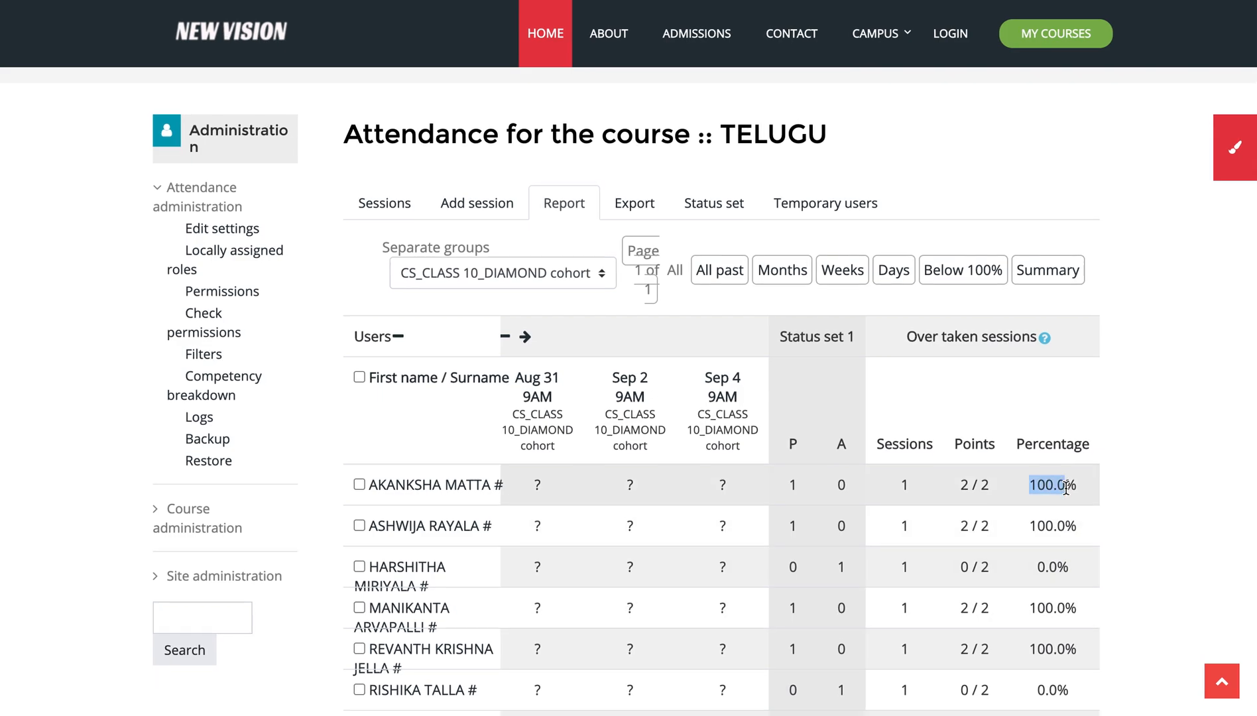
{"action": "scroll", "coordinate": [1060, 530], "scroll_direction": "down", "scroll_amount": 2}
{"action": "left_click_drag", "start_coordinate": [1038, 581], "coordinate": [1085, 584]}
{"action": "left_click_drag", "start_coordinate": [1026, 489], "coordinate": [1078, 490]}
{"action": "left_click_drag", "start_coordinate": [1030, 456], "coordinate": [1075, 415]}
{"action": "left_click", "coordinate": [956, 377]}
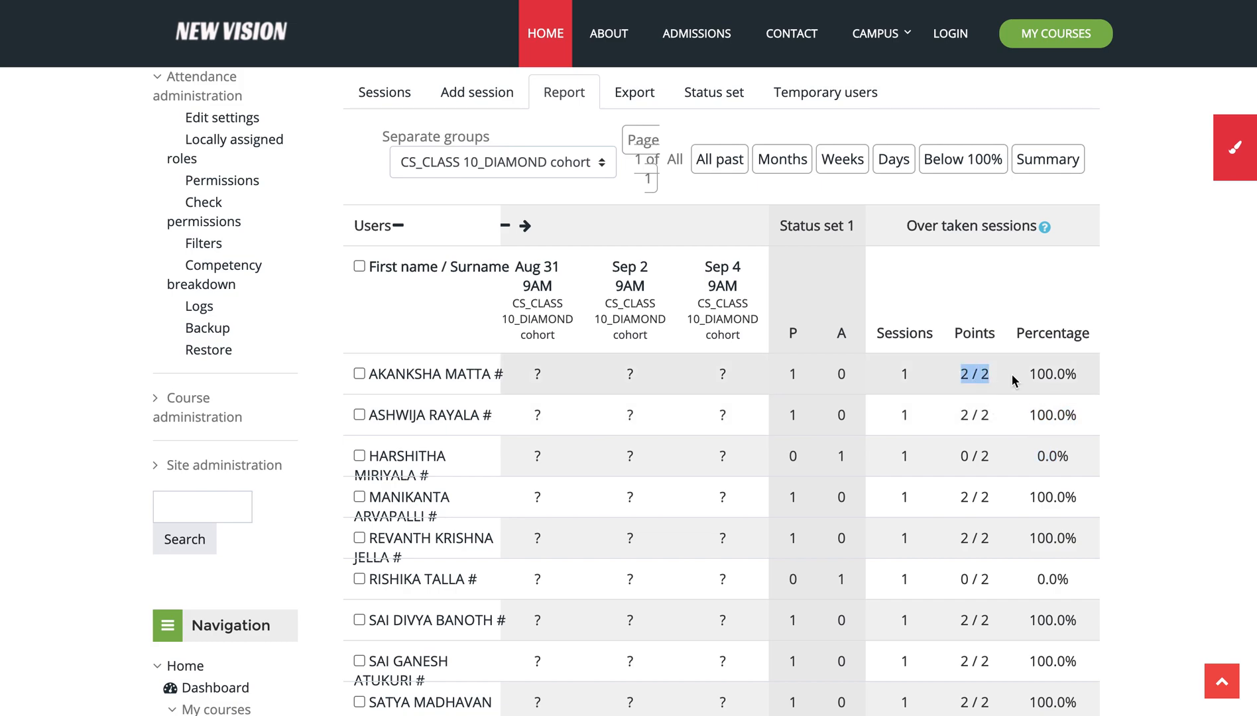
- Open the attendance export form and set its group to CS_CLASS 10_DIAMOND cohort, without restricting it to specific users
{"action": "scroll", "coordinate": [1012, 375], "scroll_direction": "left", "scroll_amount": 6}
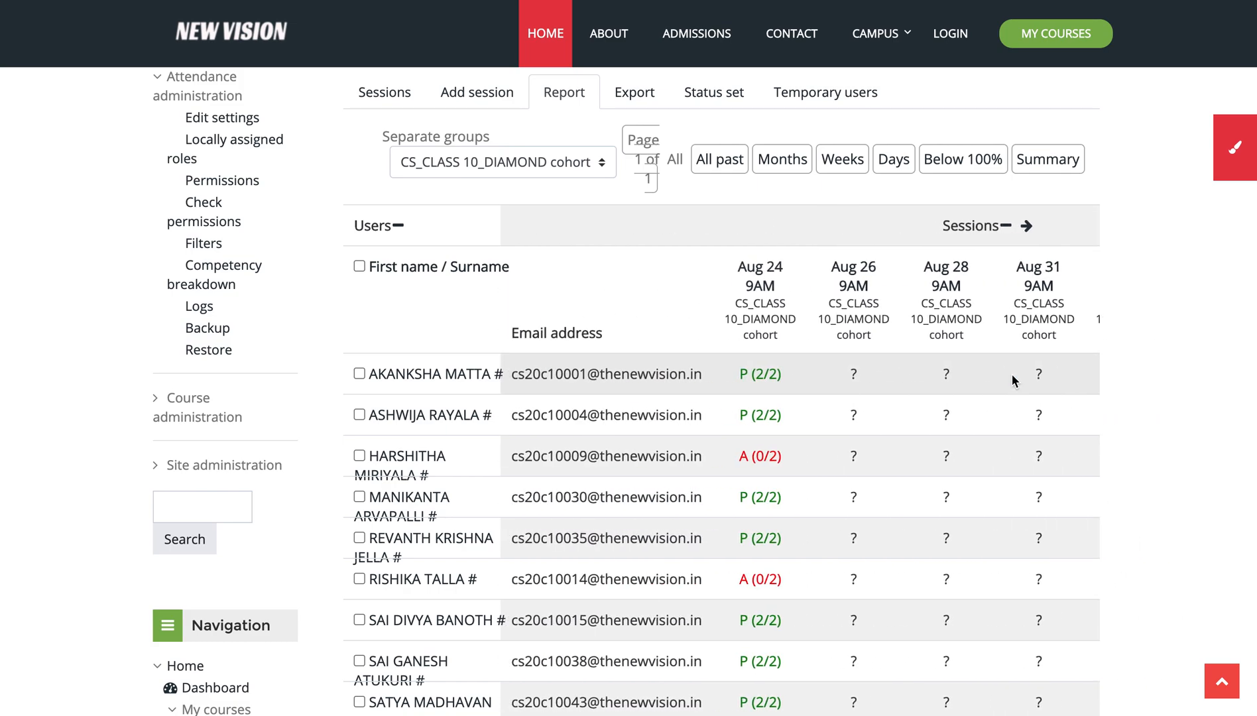
{"action": "scroll", "coordinate": [756, 345], "scroll_direction": "up", "scroll_amount": 3}
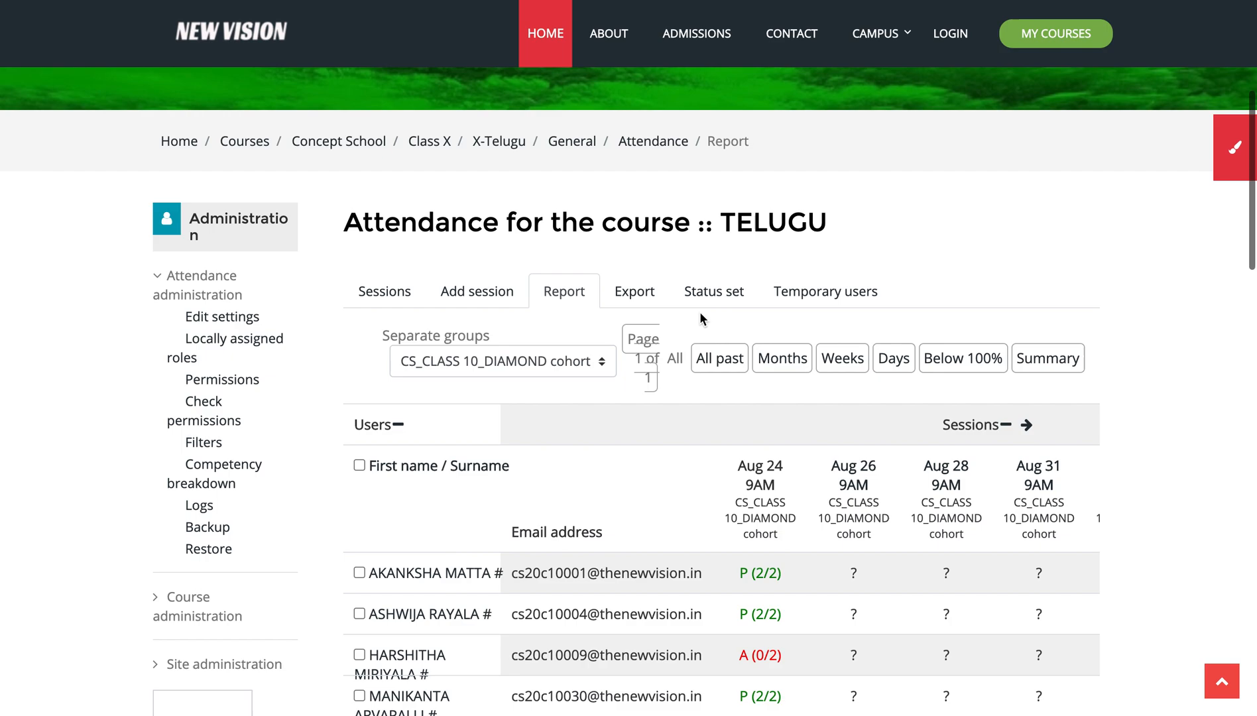
{"action": "left_click", "coordinate": [644, 296]}
{"action": "scroll", "coordinate": [636, 279], "scroll_direction": "down", "scroll_amount": 10}
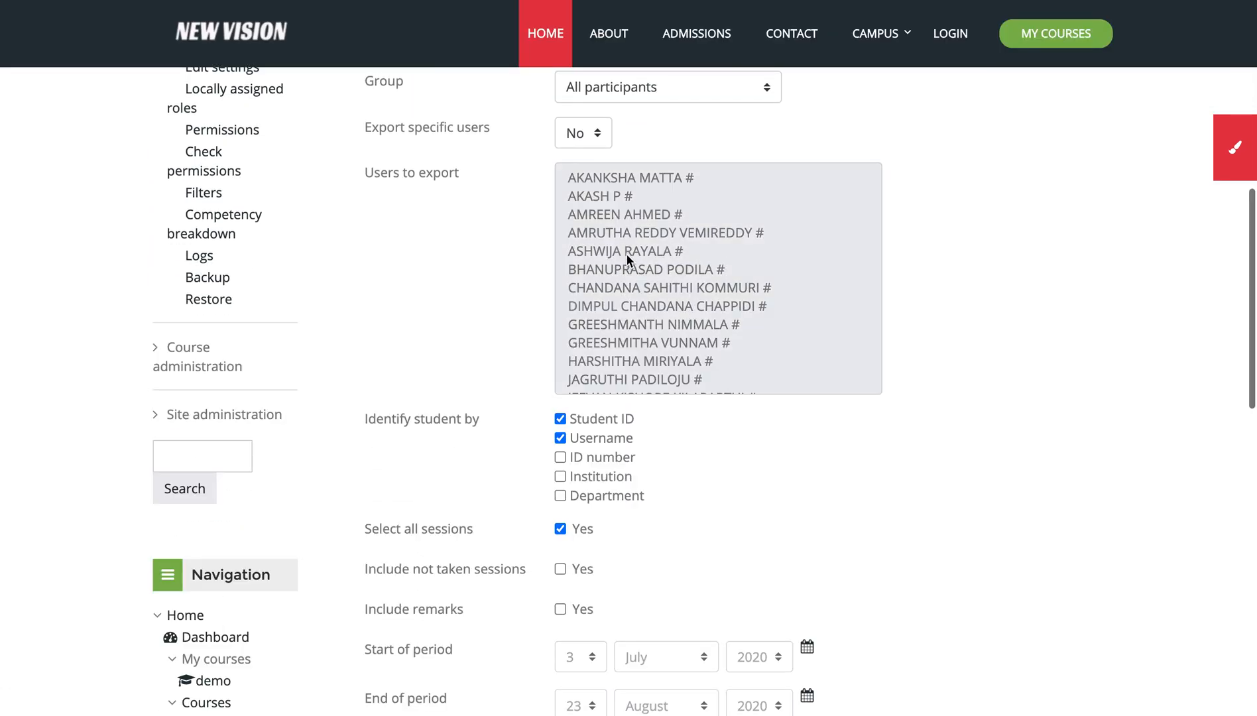
{"action": "scroll", "coordinate": [597, 225], "scroll_direction": "up", "scroll_amount": 2}
{"action": "left_click", "coordinate": [588, 229]}
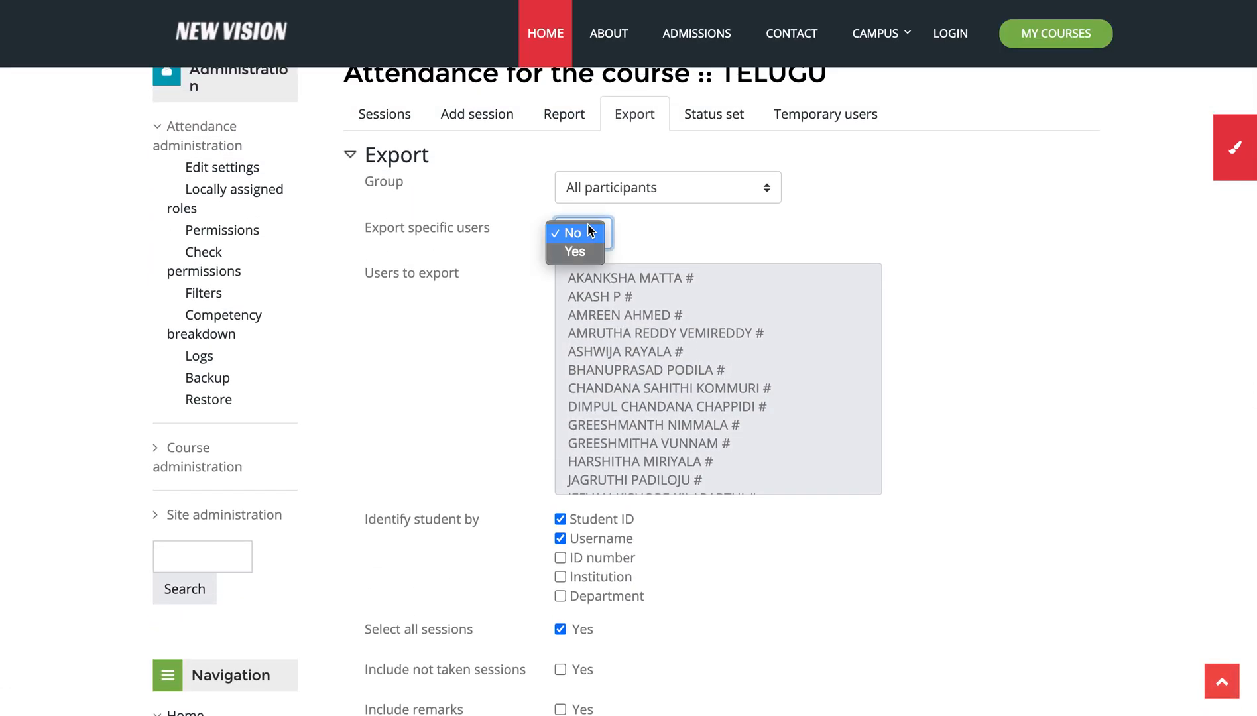
{"action": "left_click", "coordinate": [611, 229]}
{"action": "left_click", "coordinate": [689, 189]}
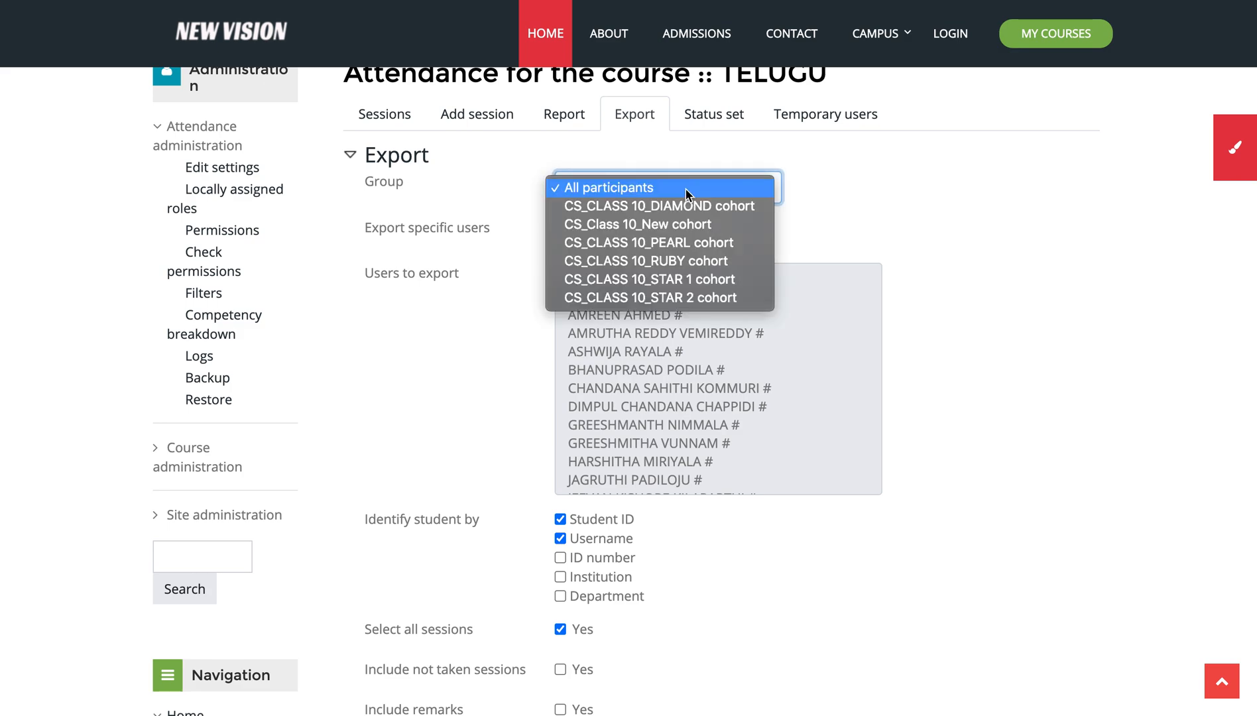
{"action": "left_click", "coordinate": [686, 199]}
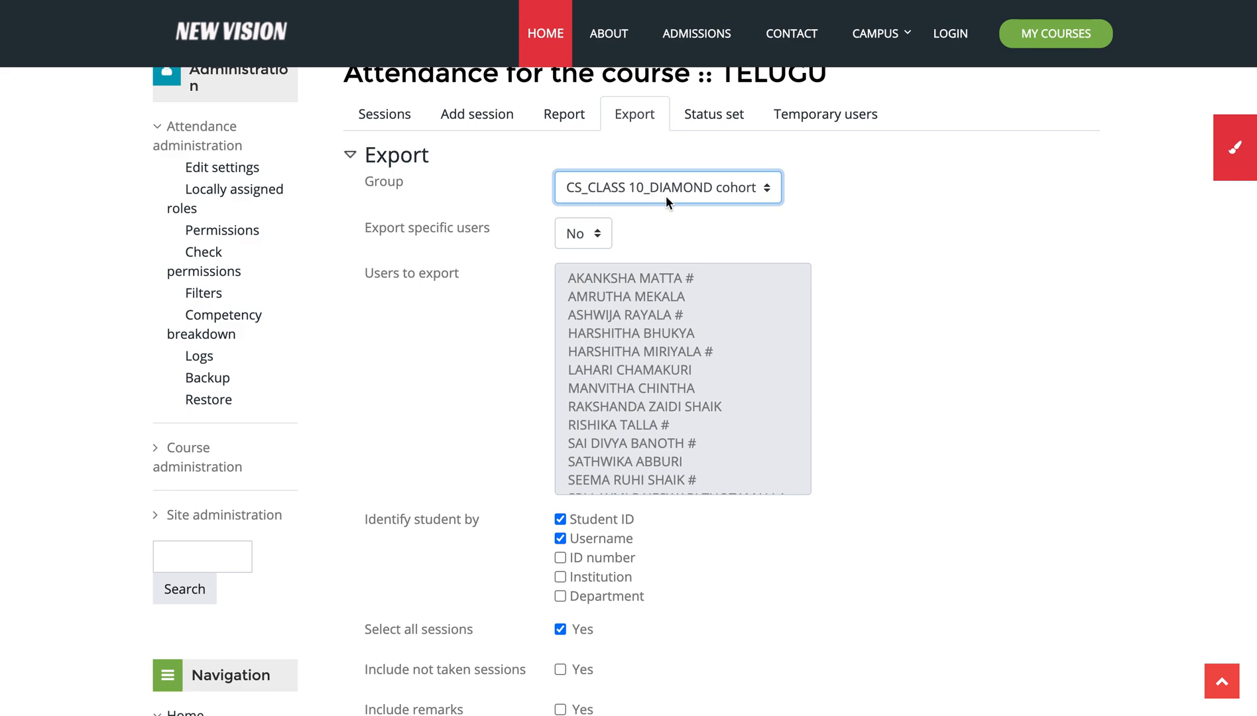
- Review the export's student identification, session and remark options, and the available download formats
{"action": "scroll", "coordinate": [666, 195], "scroll_direction": "down", "scroll_amount": 3}
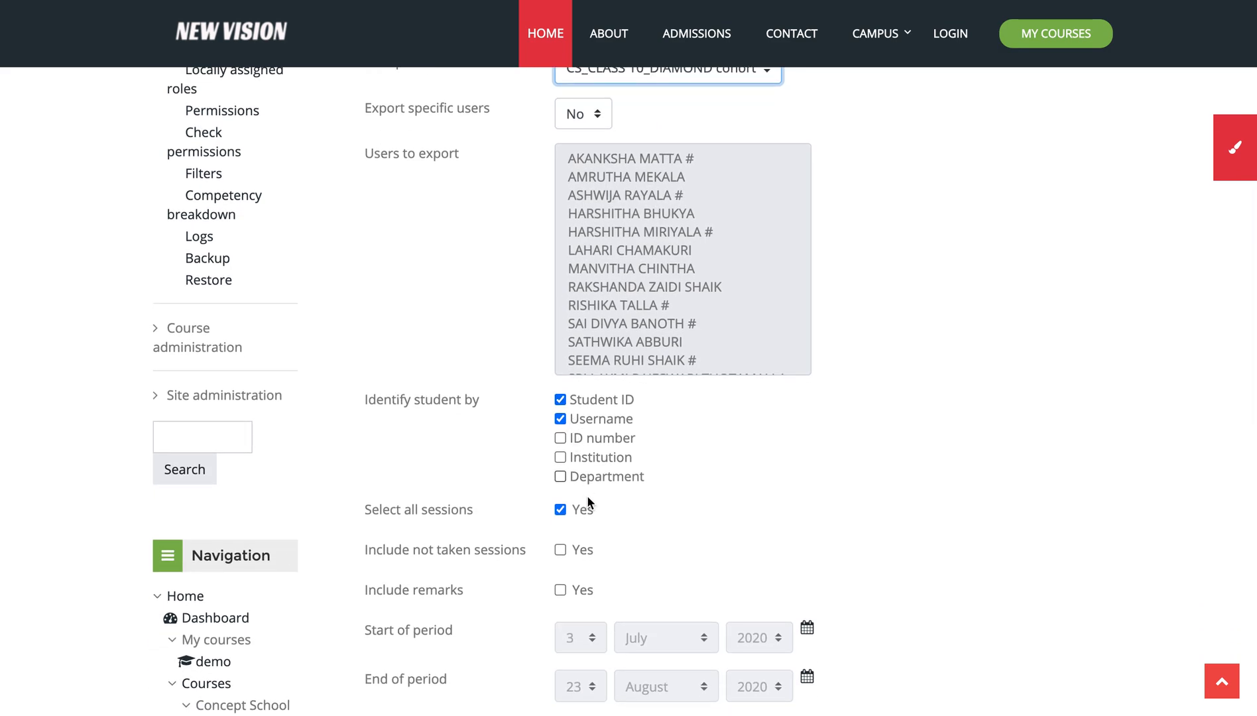
{"action": "scroll", "coordinate": [590, 514], "scroll_direction": "down", "scroll_amount": 7}
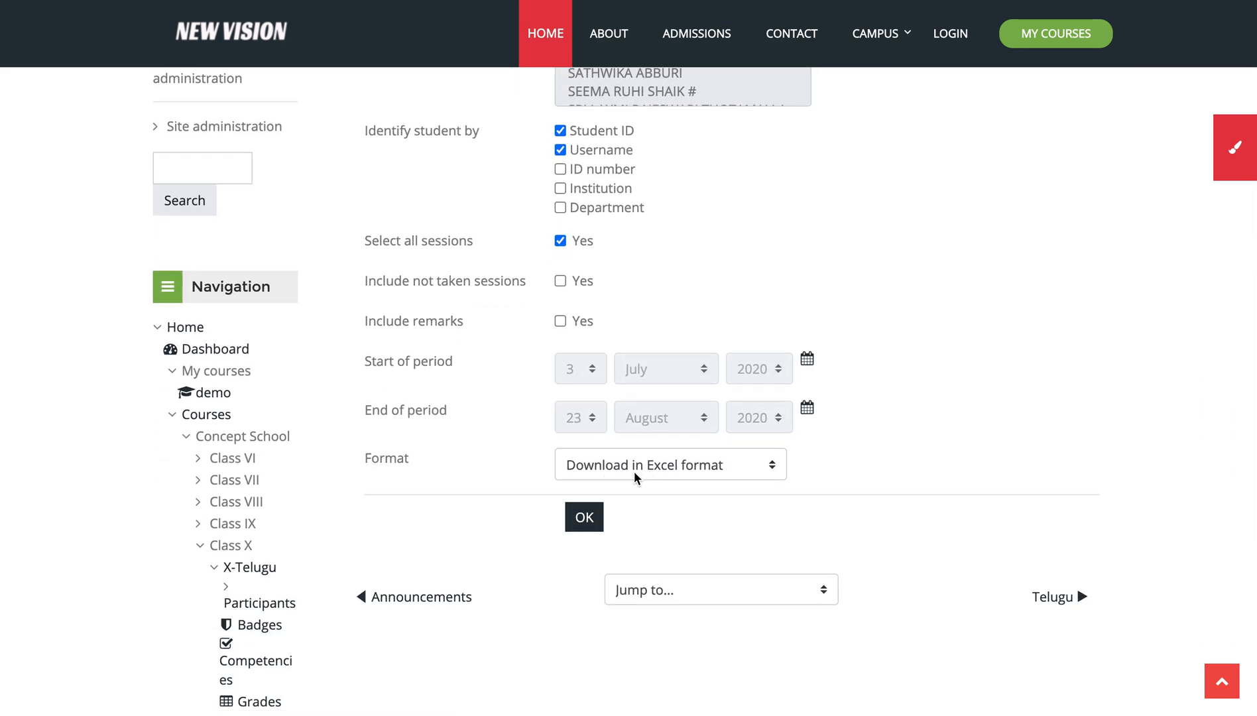
{"action": "left_click", "coordinate": [689, 474]}
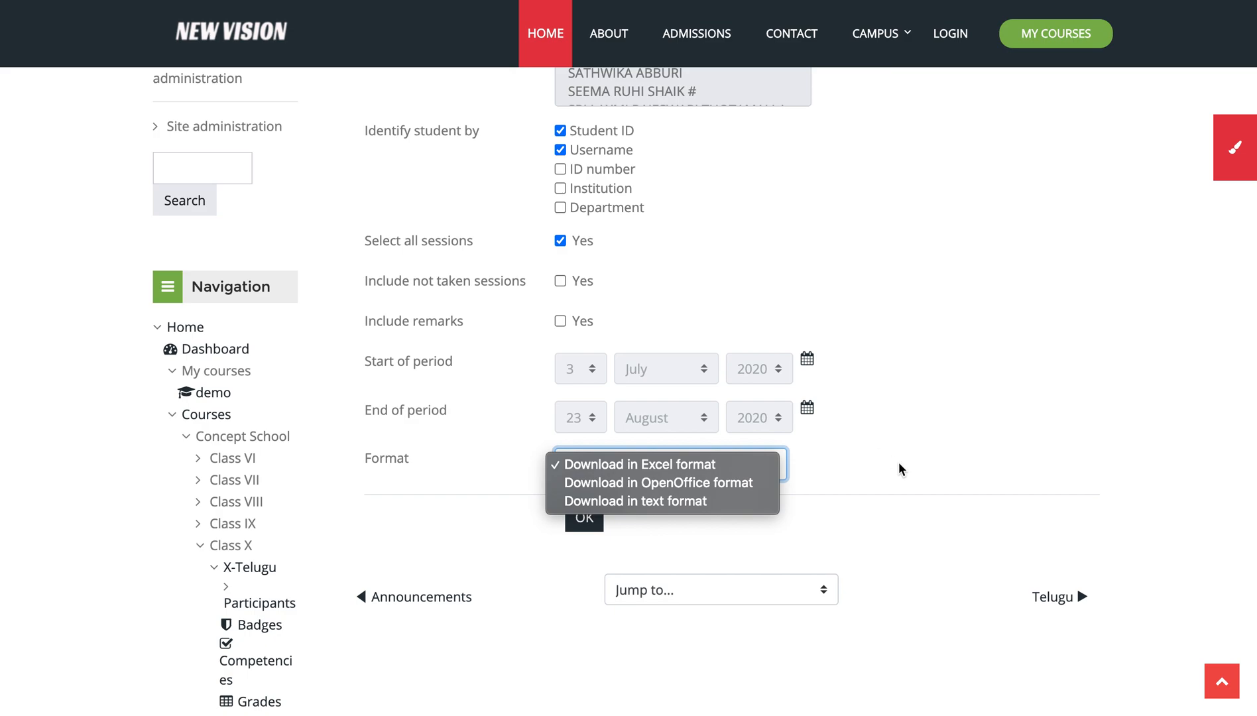
{"action": "left_click", "coordinate": [952, 472]}
{"action": "scroll", "coordinate": [952, 464], "scroll_direction": "up", "scroll_amount": 3}
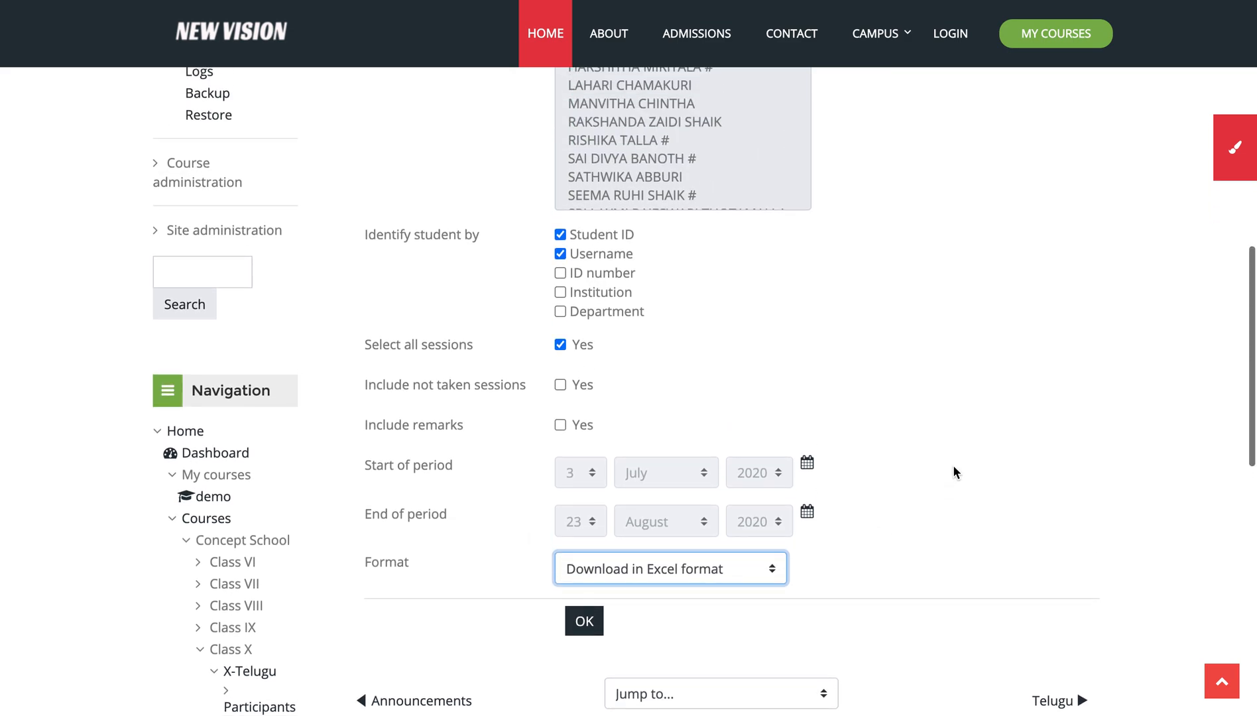
- Set the export period to start on 1 July 2020 and end on 1 August 2020
{"action": "left_click", "coordinate": [807, 464]}
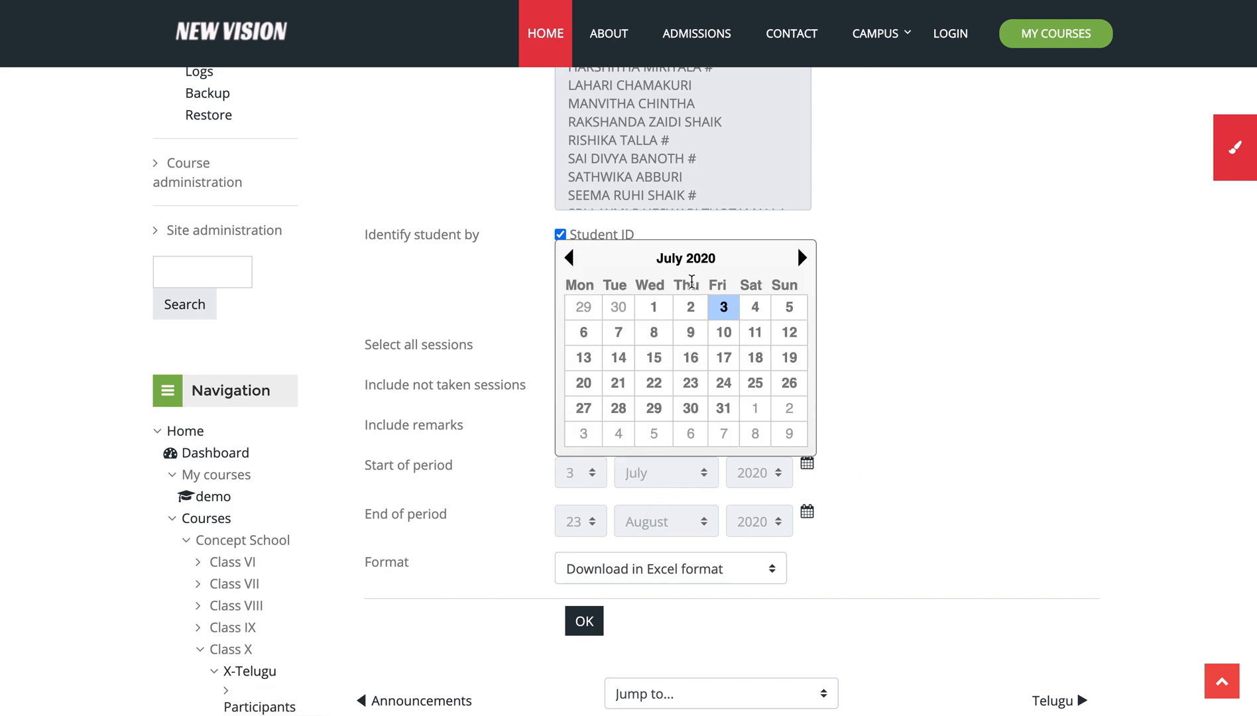
{"action": "left_click", "coordinate": [653, 308]}
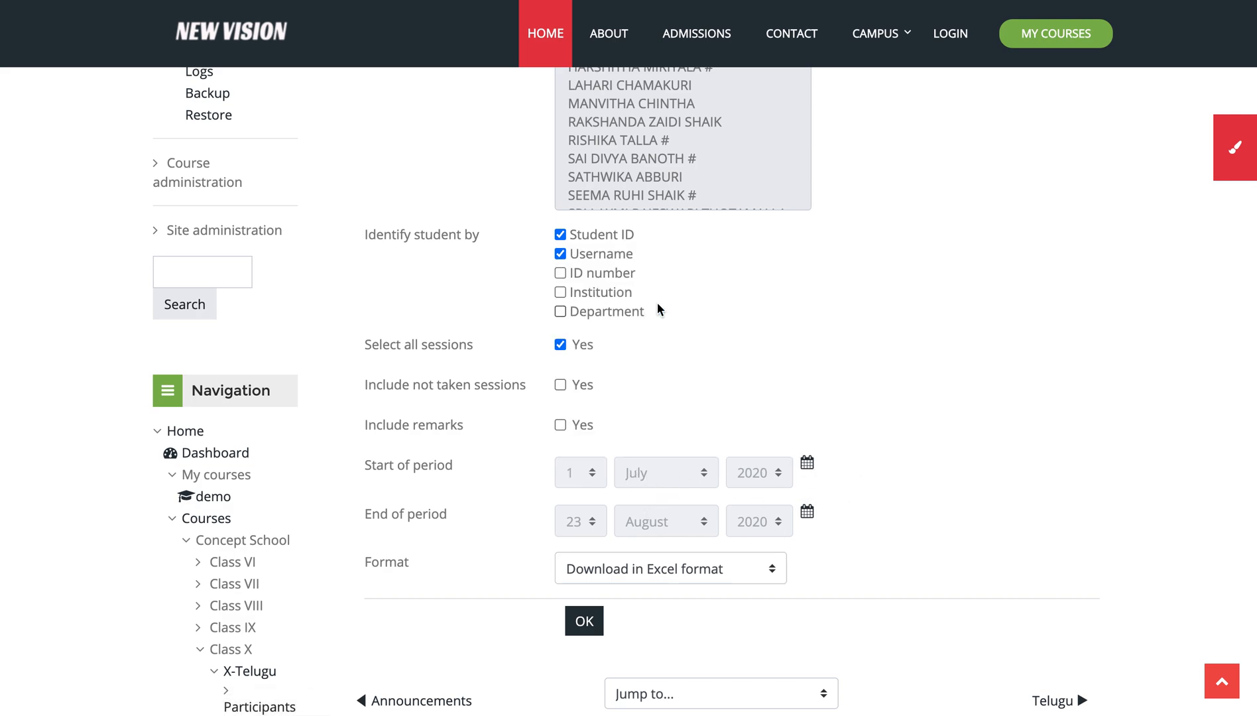
{"action": "left_click", "coordinate": [806, 514]}
{"action": "left_click", "coordinate": [746, 354]}
- Leave the export form without saving its changes and return to the CS_CLASS 10_DIAMOND cohort's session list
{"action": "scroll", "coordinate": [839, 427], "scroll_direction": "up", "scroll_amount": 10}
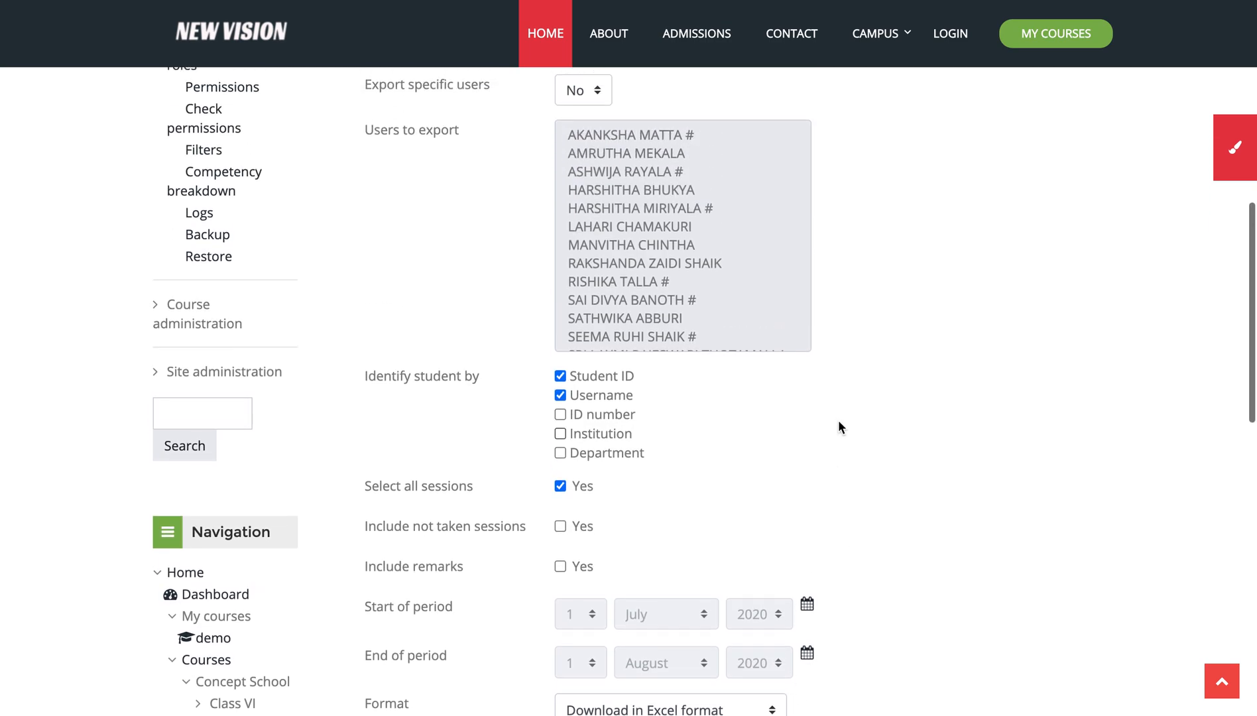
{"action": "scroll", "coordinate": [840, 428], "scroll_direction": "down", "scroll_amount": 1}
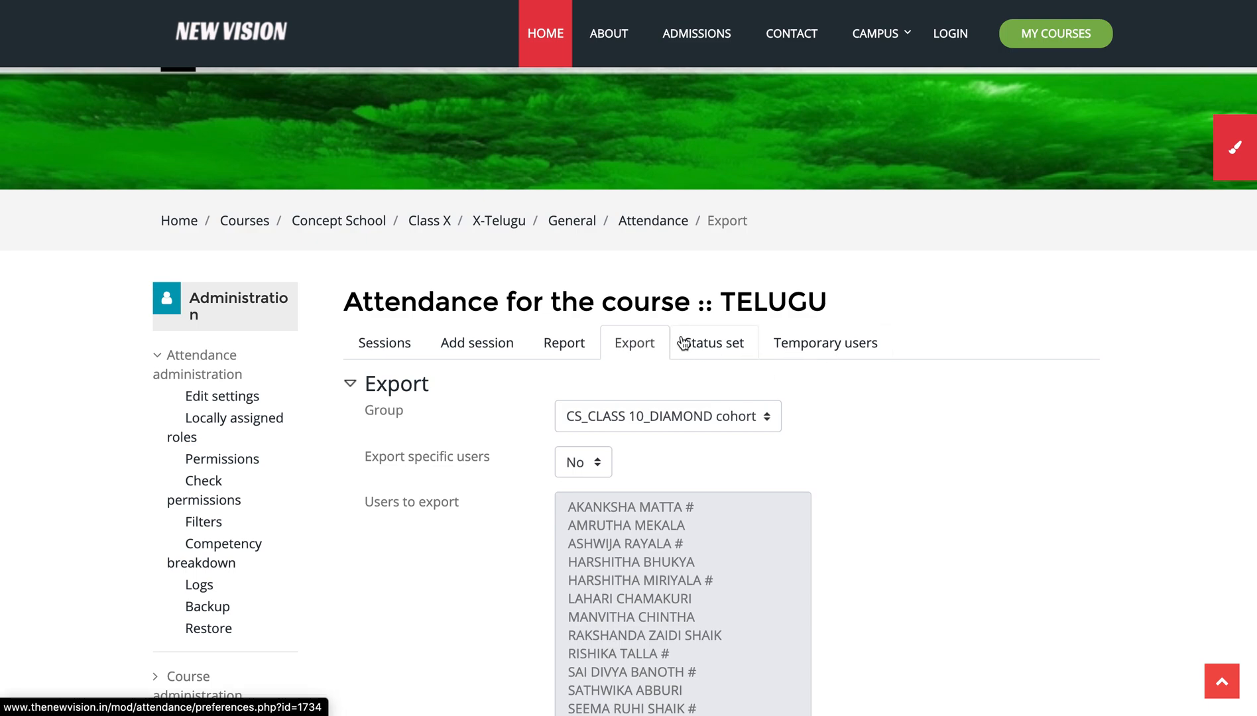
{"action": "left_click", "coordinate": [396, 342]}
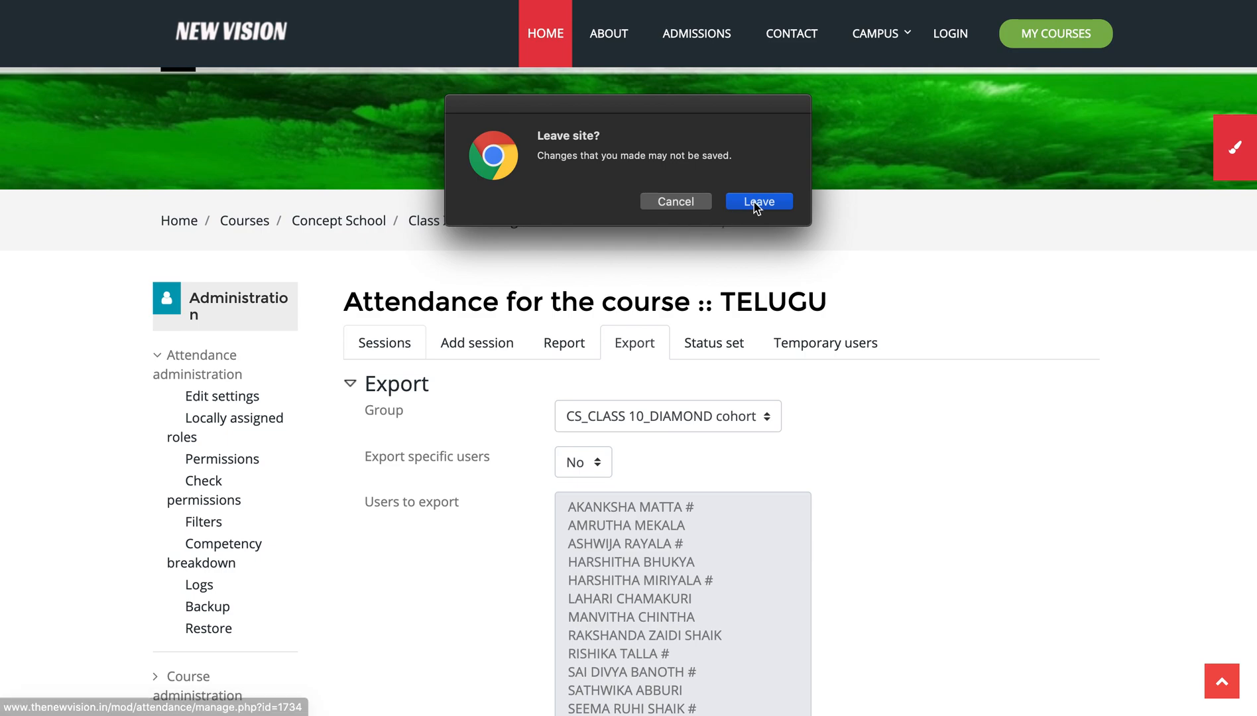
{"action": "left_click", "coordinate": [757, 201]}
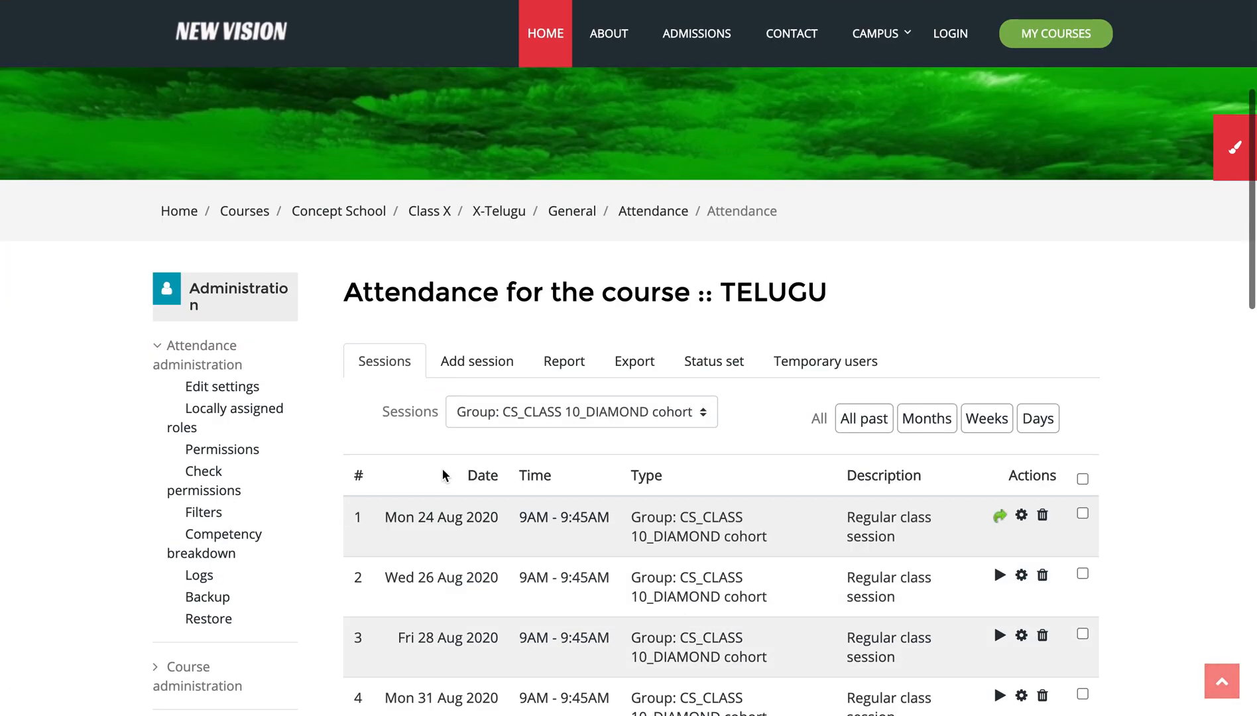
{"action": "scroll", "coordinate": [537, 556], "scroll_direction": "down", "scroll_amount": 4}
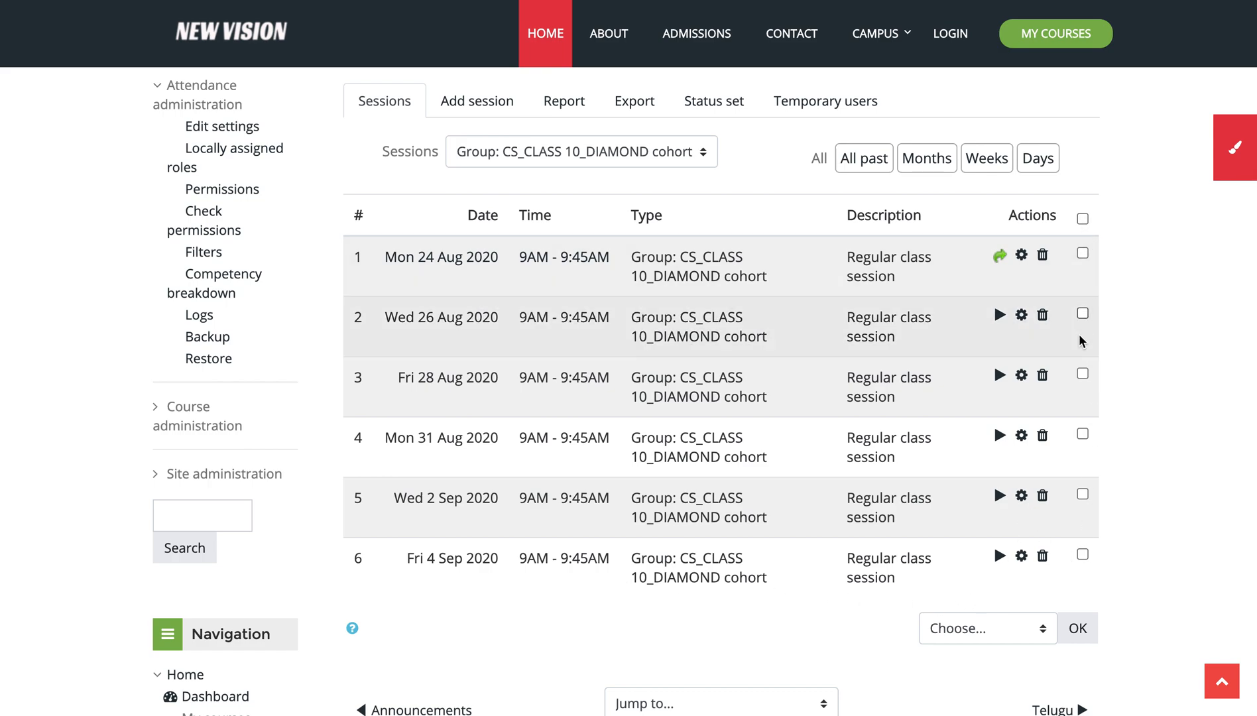
- Delete all CS_CLASS 10_DIAMOND cohort sessions from 24 August to 4 September 2020 in one bulk action
{"action": "left_click", "coordinate": [1084, 222]}
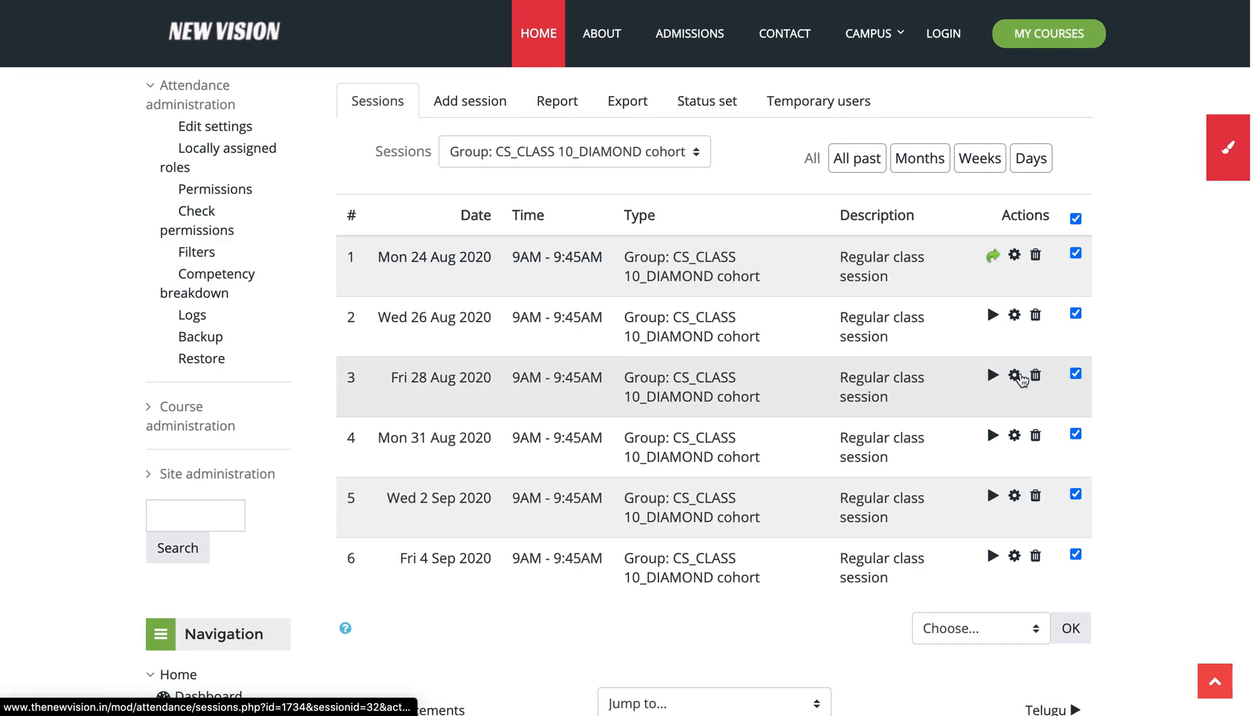
{"action": "scroll", "coordinate": [1020, 544], "scroll_direction": "down", "scroll_amount": 5}
{"action": "left_click", "coordinate": [1007, 482]}
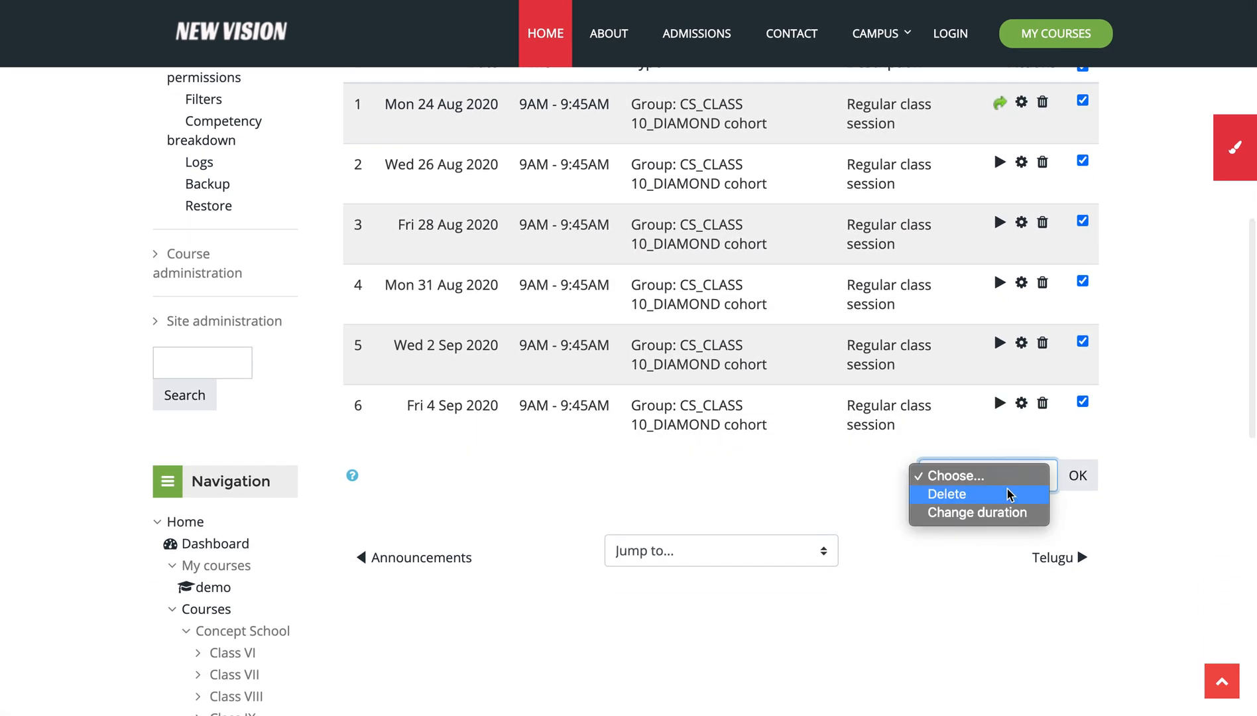
{"action": "left_click", "coordinate": [1008, 494]}
{"action": "left_click", "coordinate": [1079, 478]}
{"action": "scroll", "coordinate": [833, 612], "scroll_direction": "down", "scroll_amount": 7}
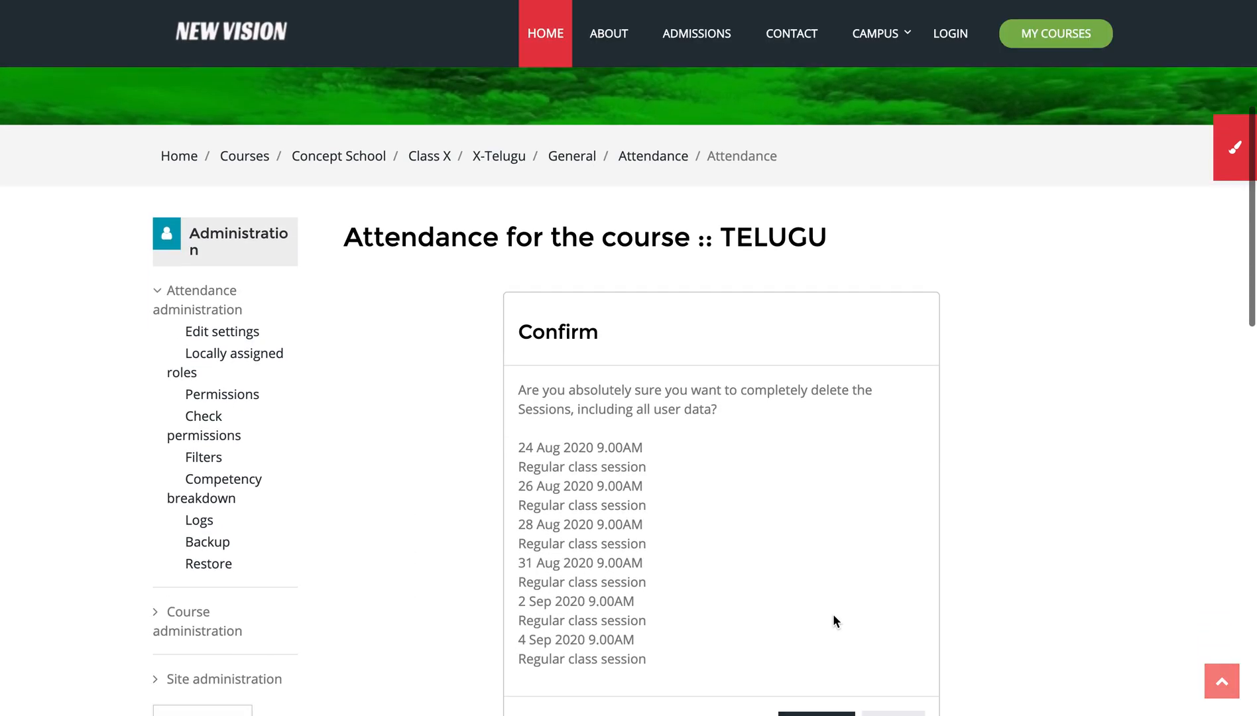
{"action": "left_click", "coordinate": [815, 428]}
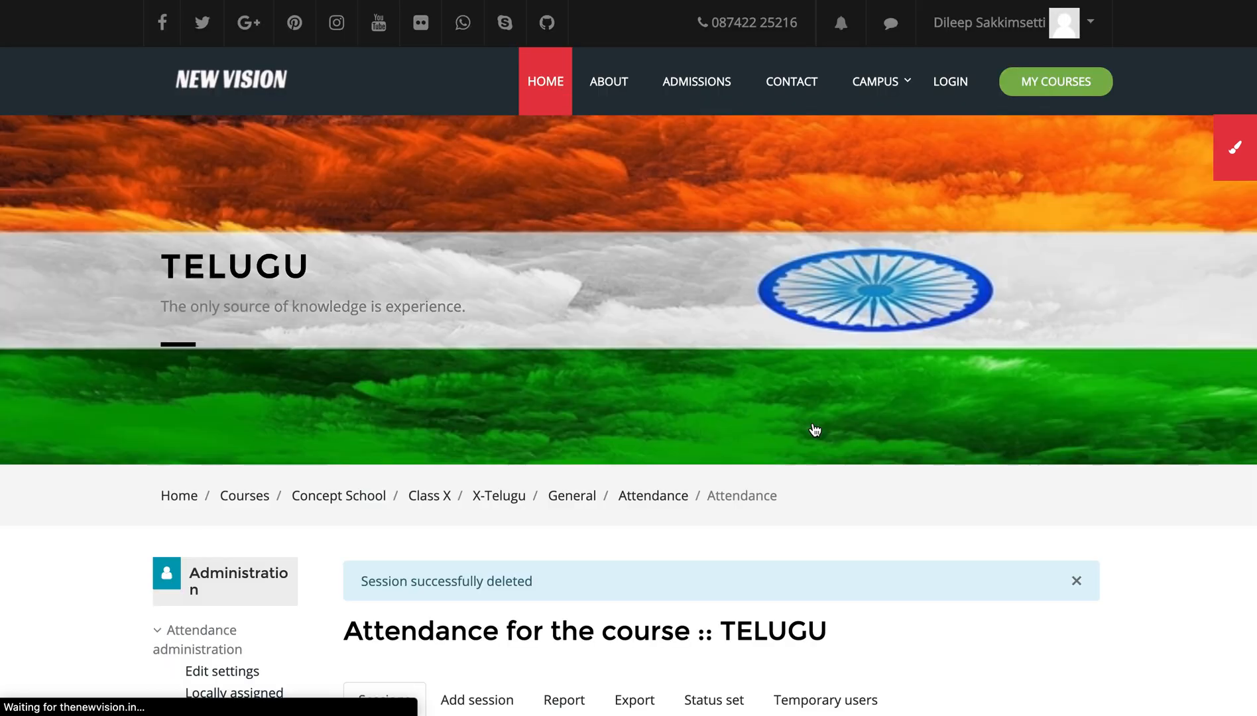
- Check the remaining sessions, leave the attendance activity for the X-Telugu course page, and go up to the Class X course list
{"action": "scroll", "coordinate": [813, 430], "scroll_direction": "down", "scroll_amount": 6}
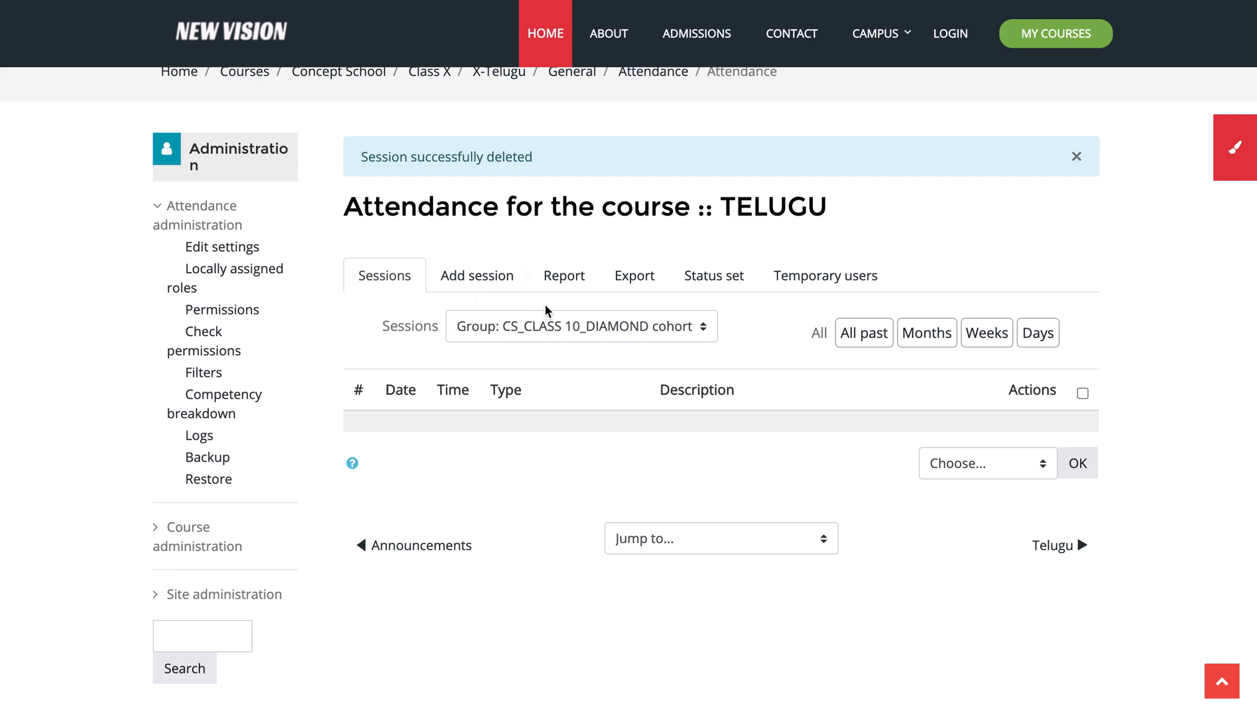
{"action": "scroll", "coordinate": [545, 317], "scroll_direction": "up", "scroll_amount": 3}
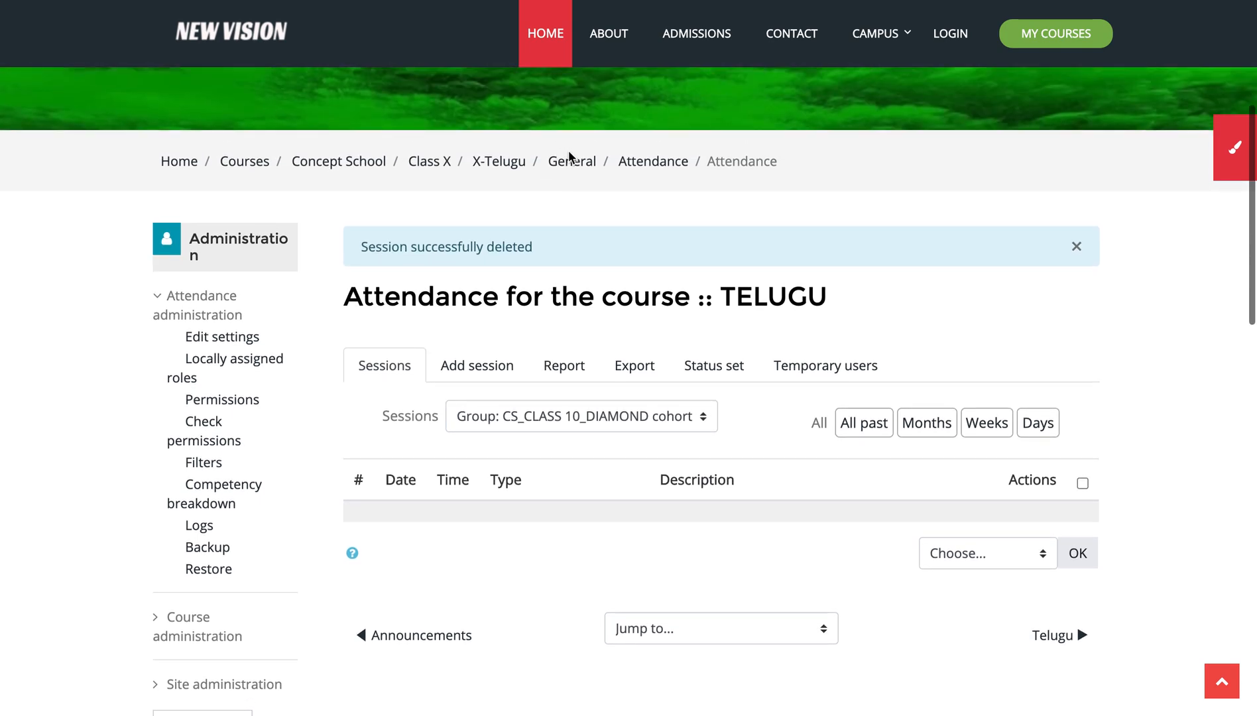
{"action": "left_click", "coordinate": [505, 164]}
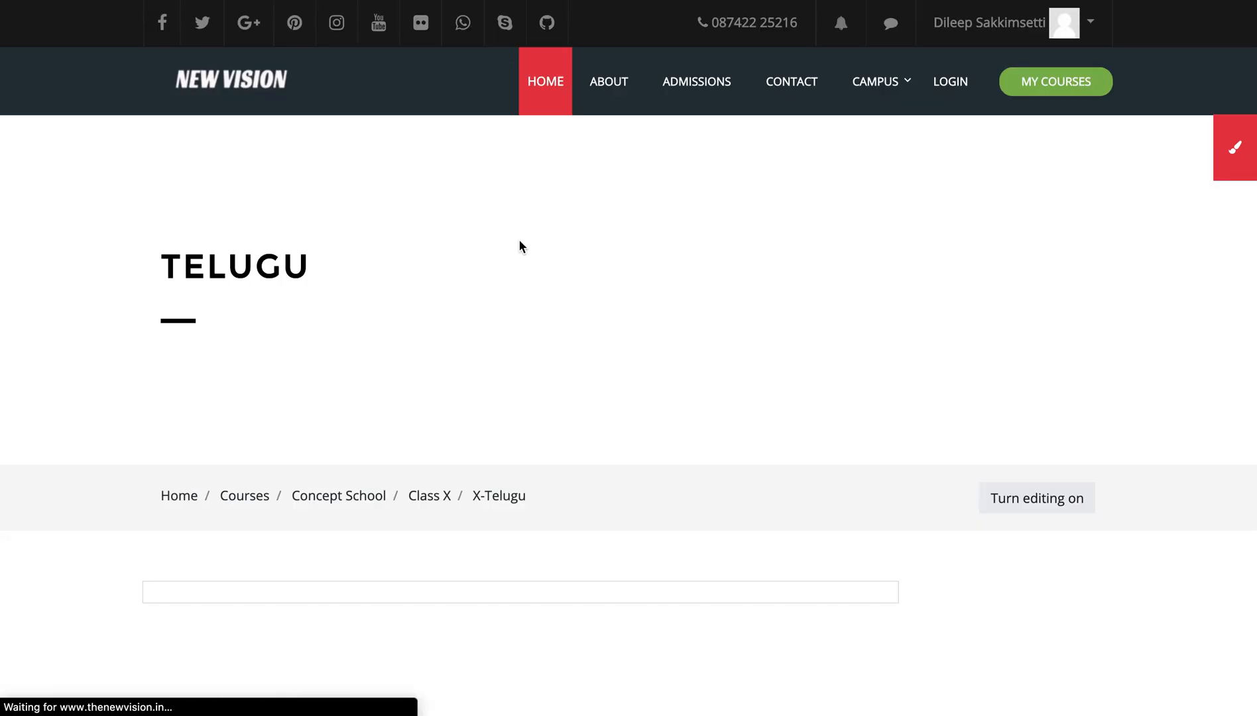
{"action": "scroll", "coordinate": [519, 244], "scroll_direction": "down", "scroll_amount": 3}
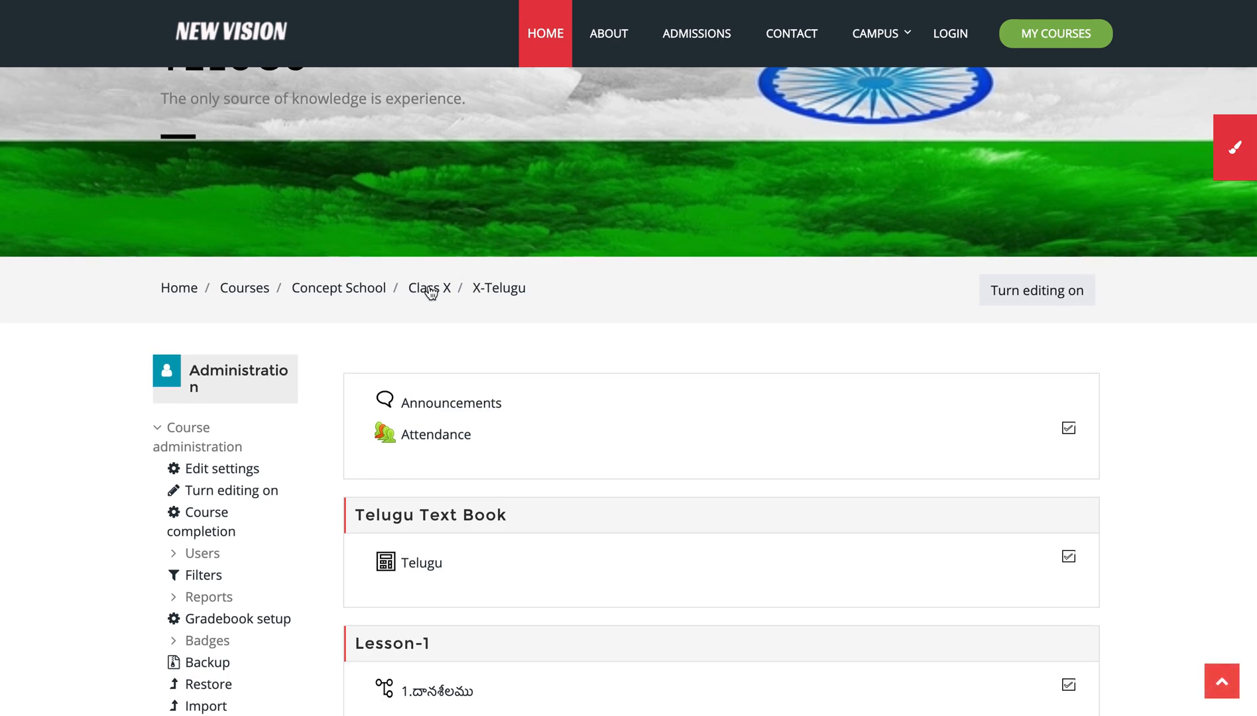
{"action": "left_click", "coordinate": [426, 289]}
{"action": "scroll", "coordinate": [510, 392], "scroll_direction": "down", "scroll_amount": 7}
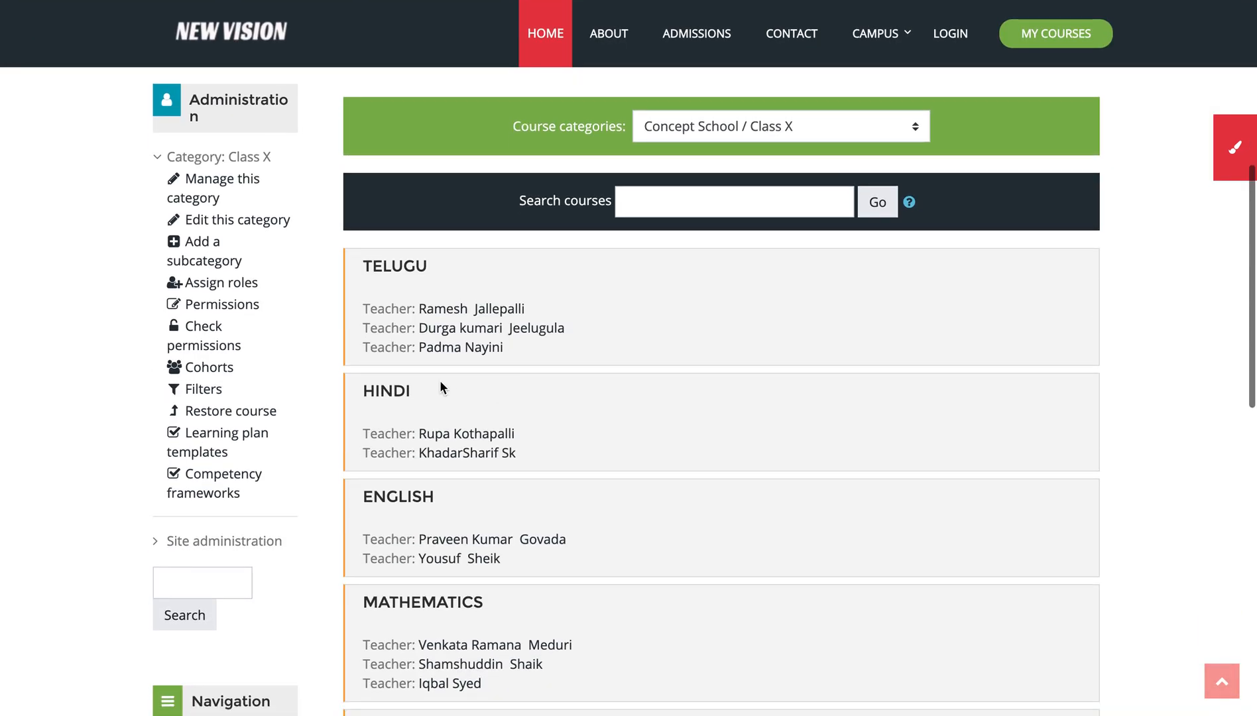
- Open the Hindi course of Class X and check its course page for the Attendance activity
{"action": "left_click", "coordinate": [395, 396]}
{"action": "scroll", "coordinate": [589, 446], "scroll_direction": "down", "scroll_amount": 4}
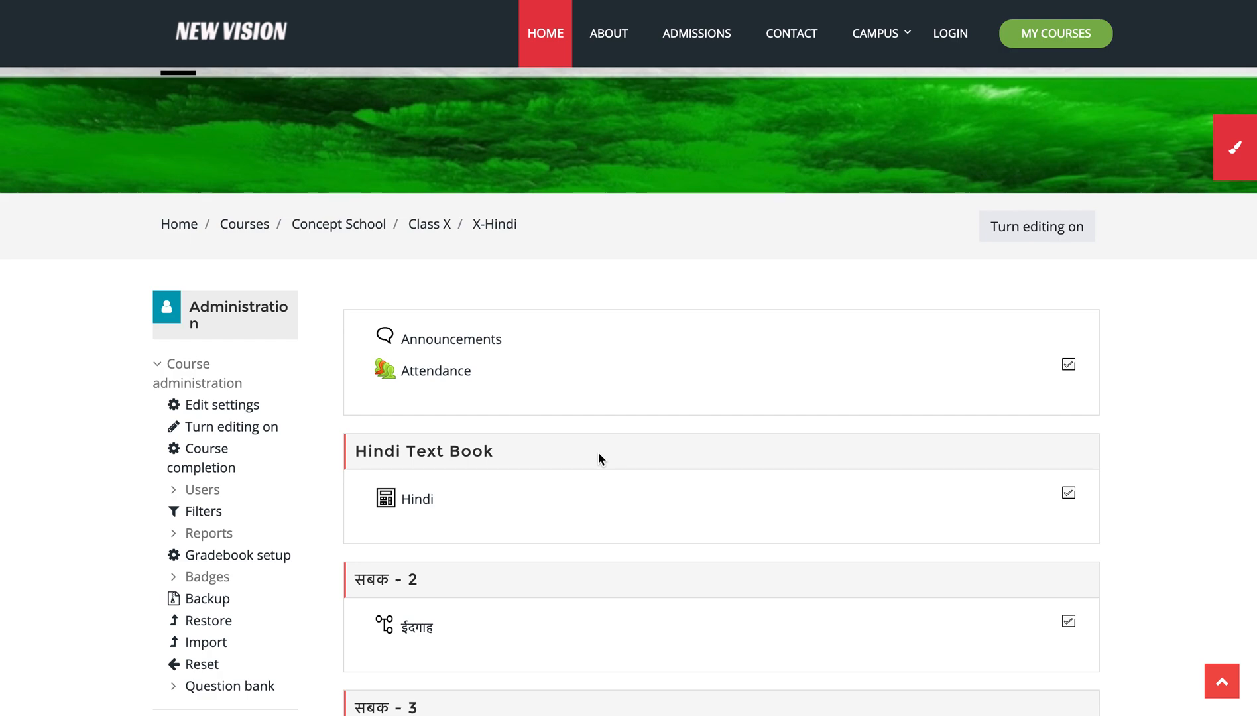
{"action": "scroll", "coordinate": [598, 456], "scroll_direction": "up", "scroll_amount": 1}
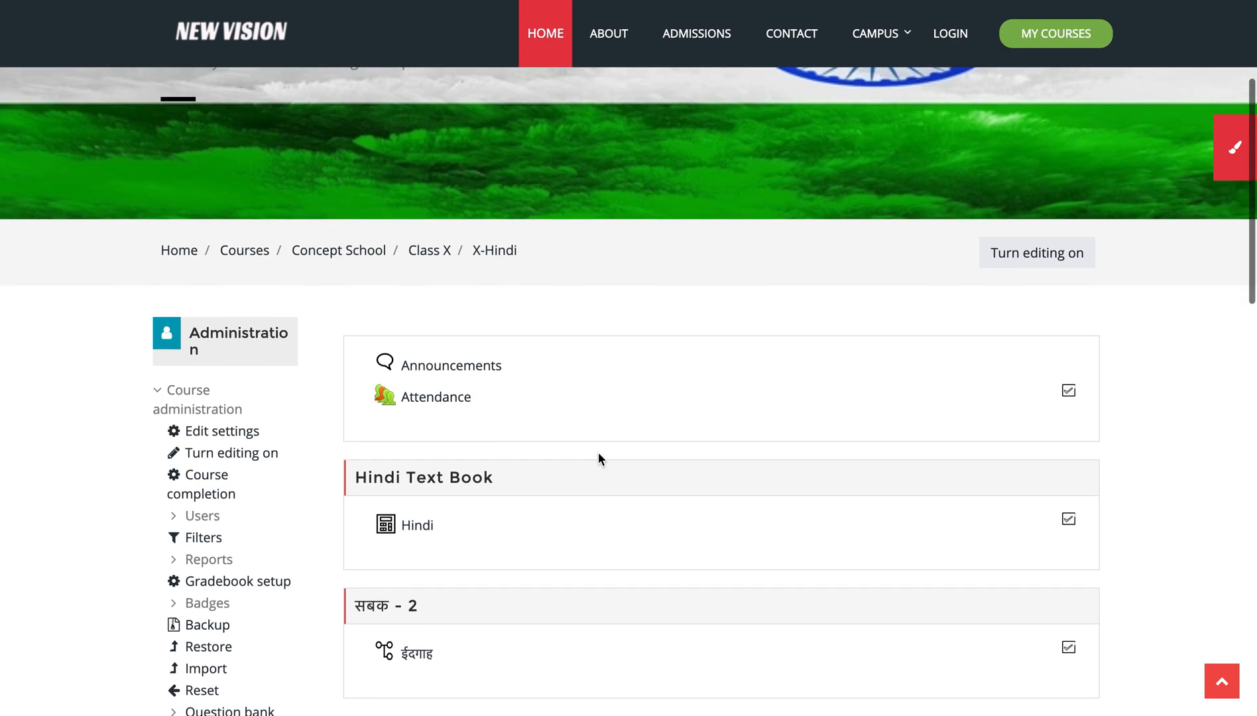
- Return to the Class X course list and open the English course to check for its Attendance activity
{"action": "left_click", "coordinate": [428, 300]}
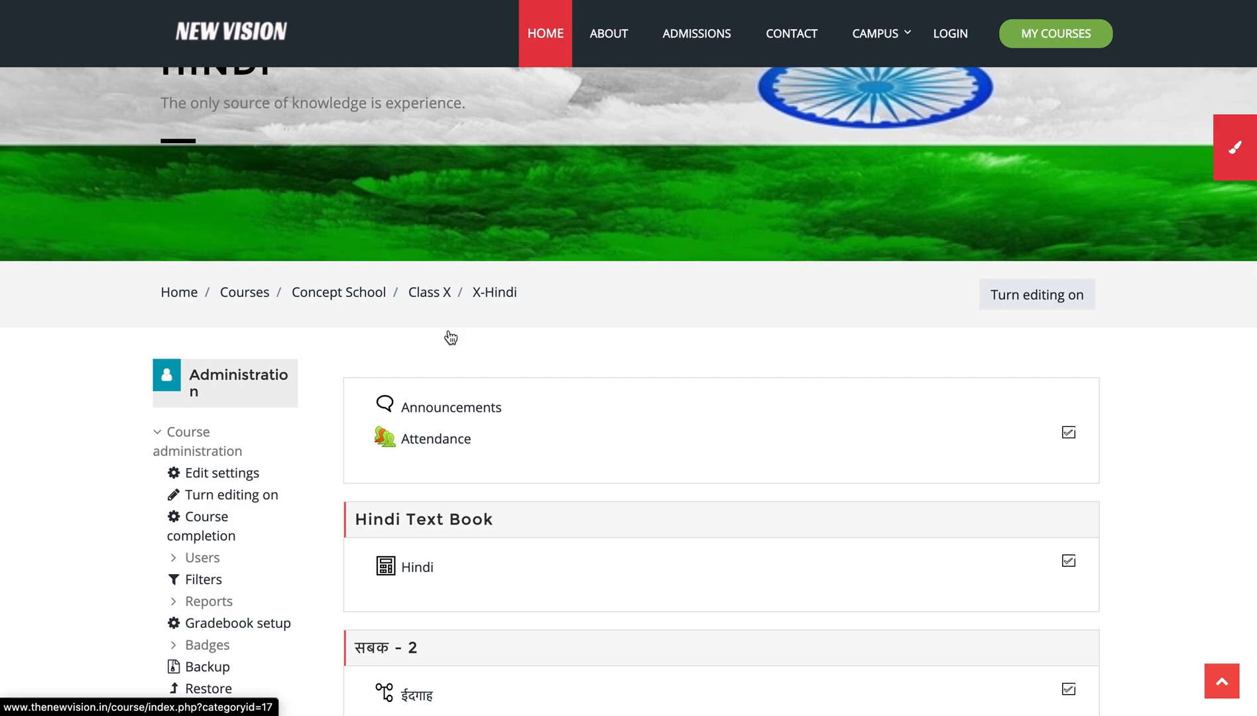
{"action": "scroll", "coordinate": [492, 373], "scroll_direction": "down", "scroll_amount": 8}
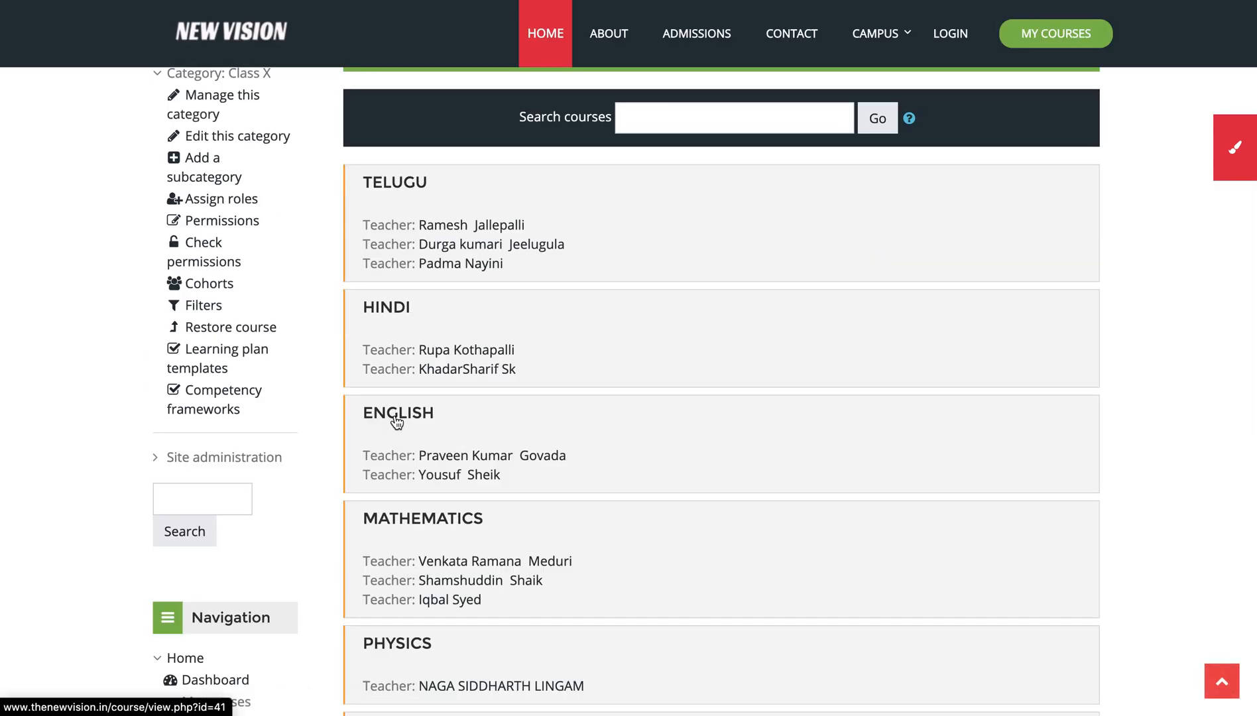
{"action": "left_click", "coordinate": [398, 414]}
{"action": "scroll", "coordinate": [397, 424], "scroll_direction": "down", "scroll_amount": 3}
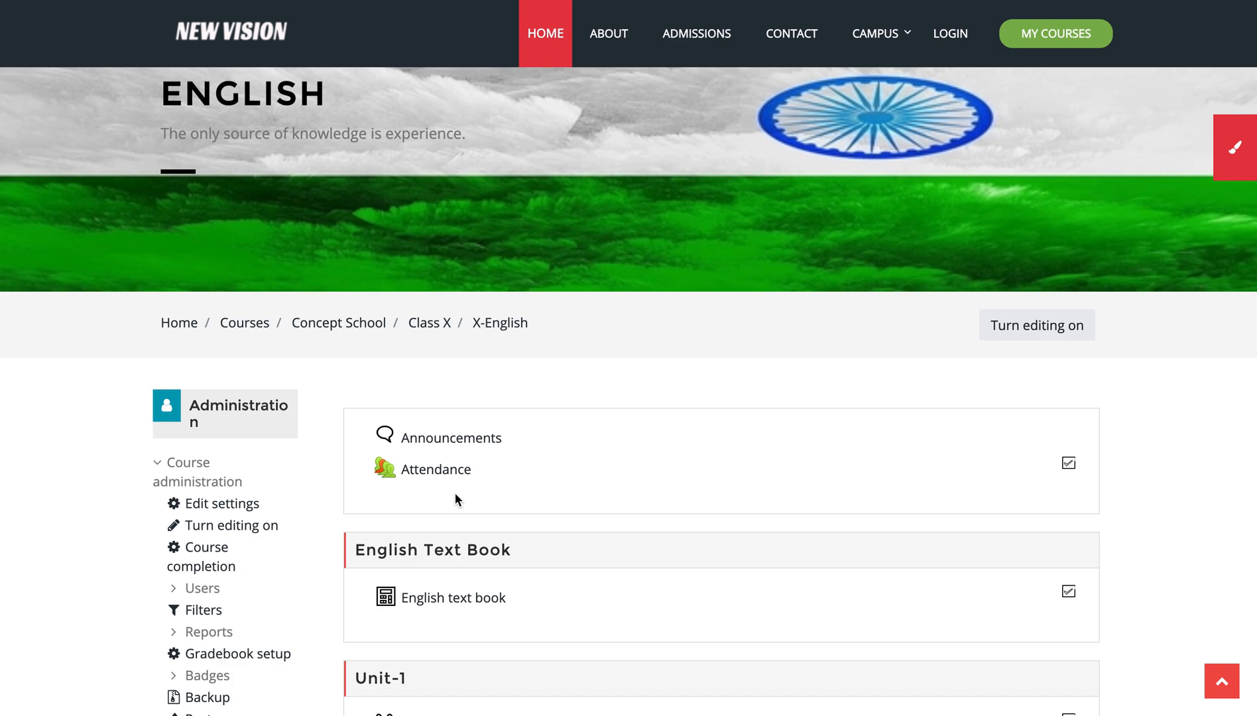
{"action": "key", "text": "super+shift+5"}
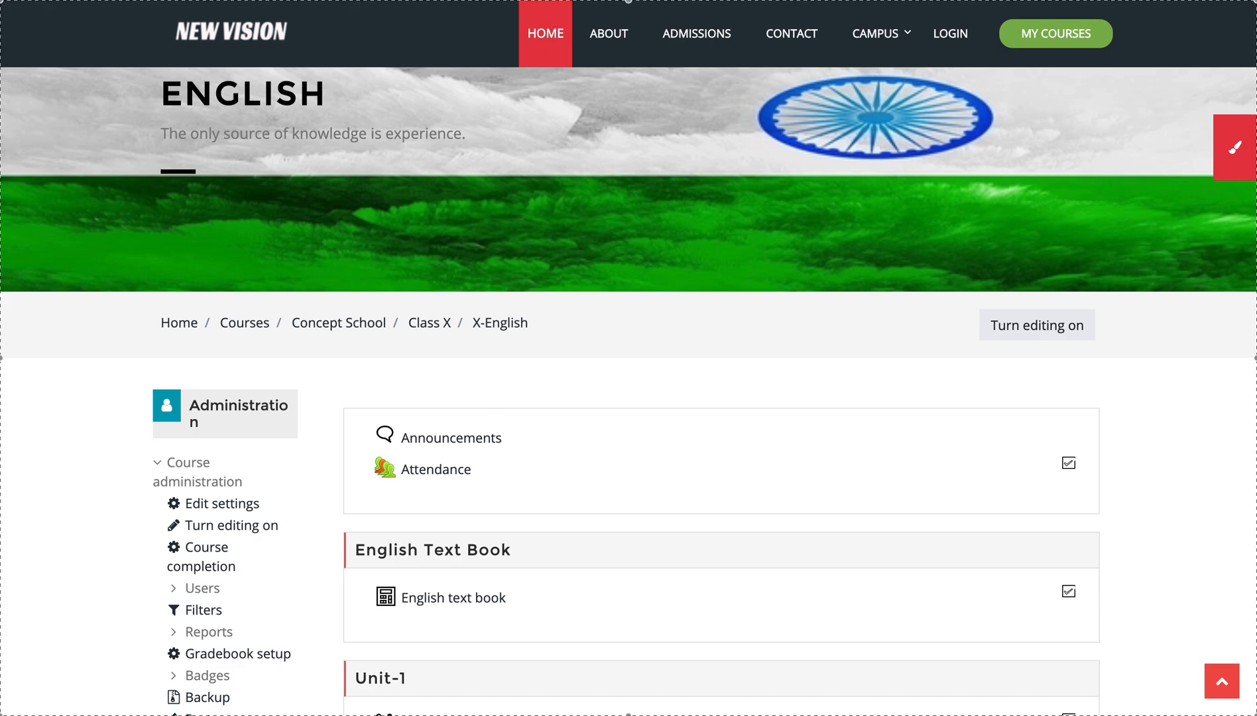